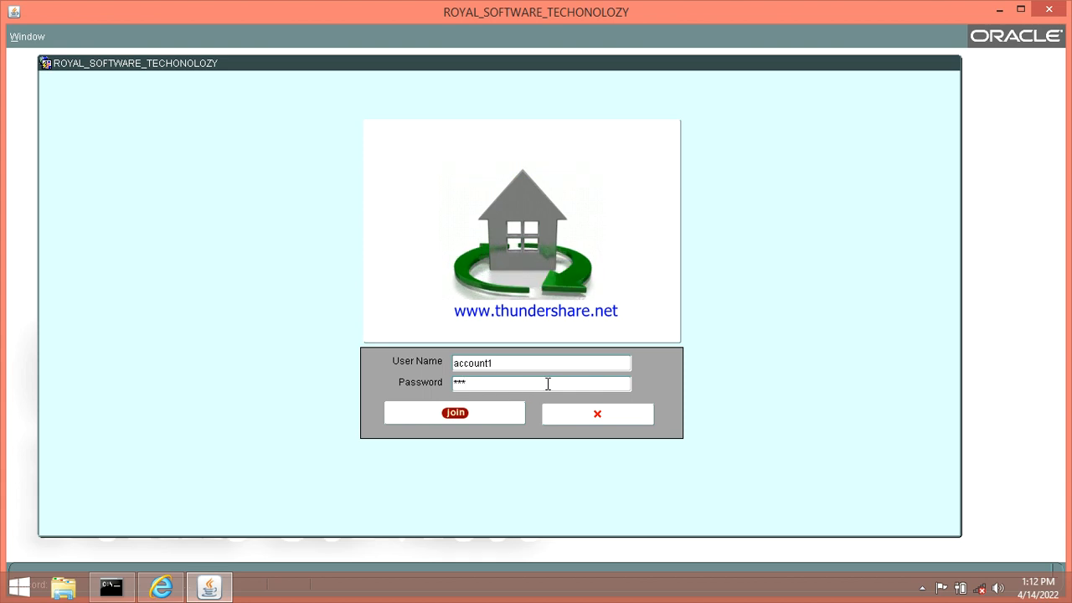
Log in with the user name and password already filled in and expand the main menu tree
click(472, 418)
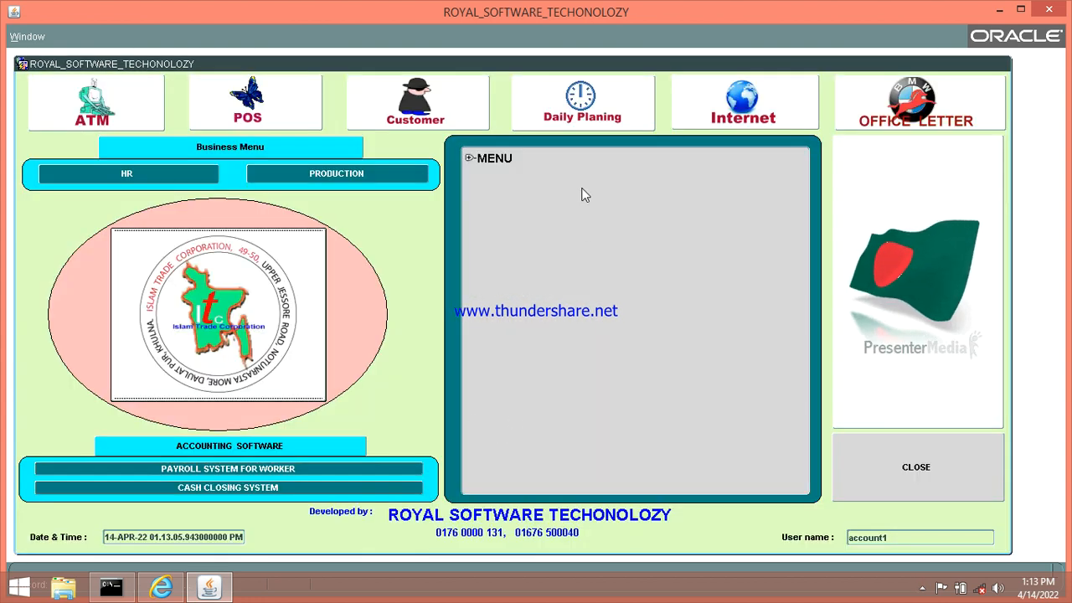
click(470, 158)
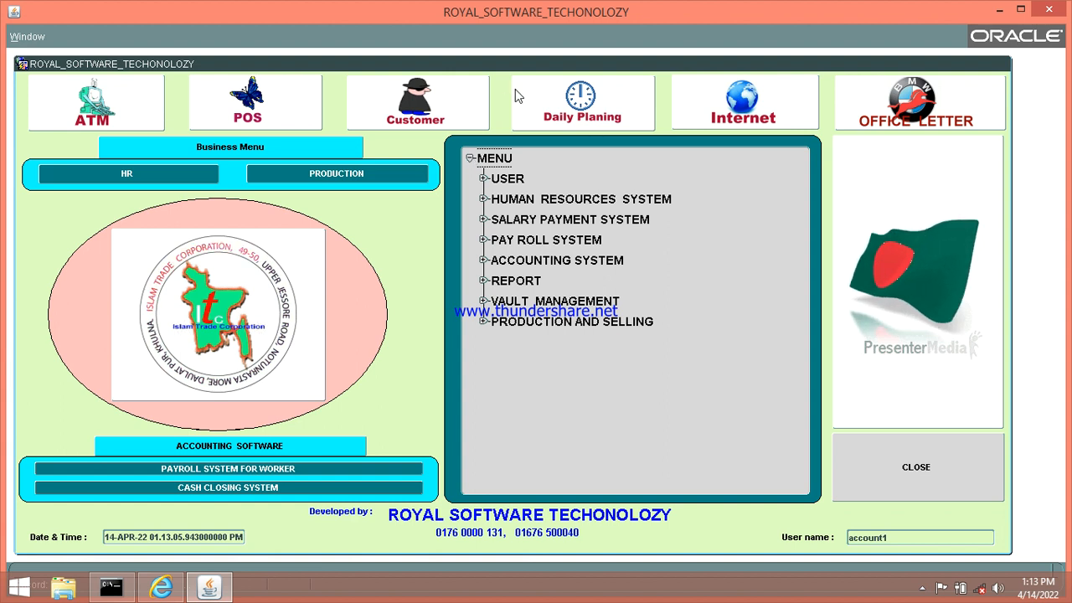
Look through the entries of the SALARY PAYMENT SYSTEM and HUMAN RESOURCES SYSTEM branches, collapsing each one again
click(484, 220)
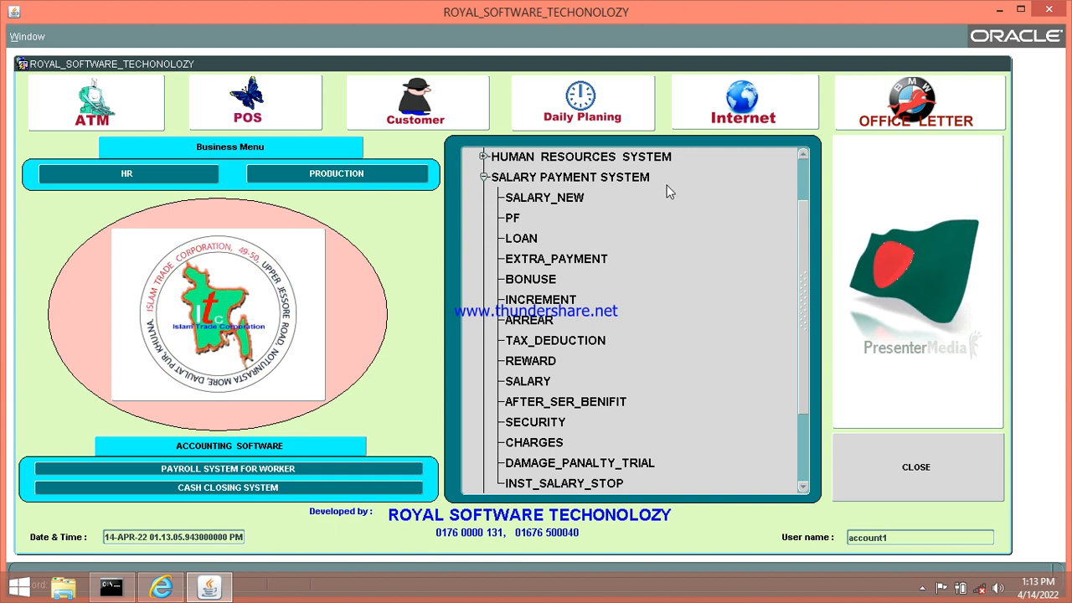
double_click(495, 180)
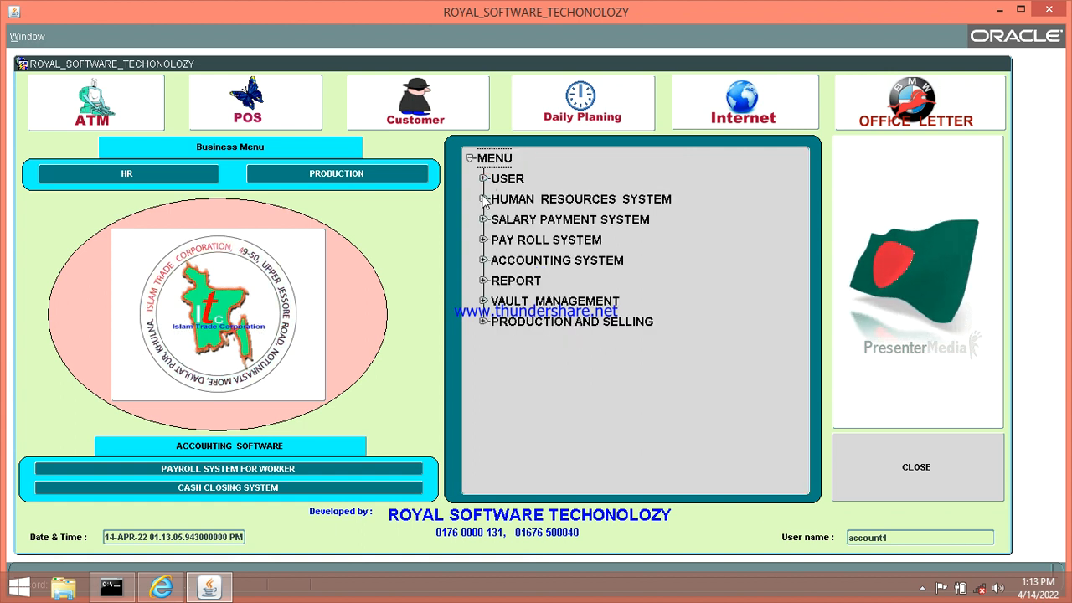
click(484, 201)
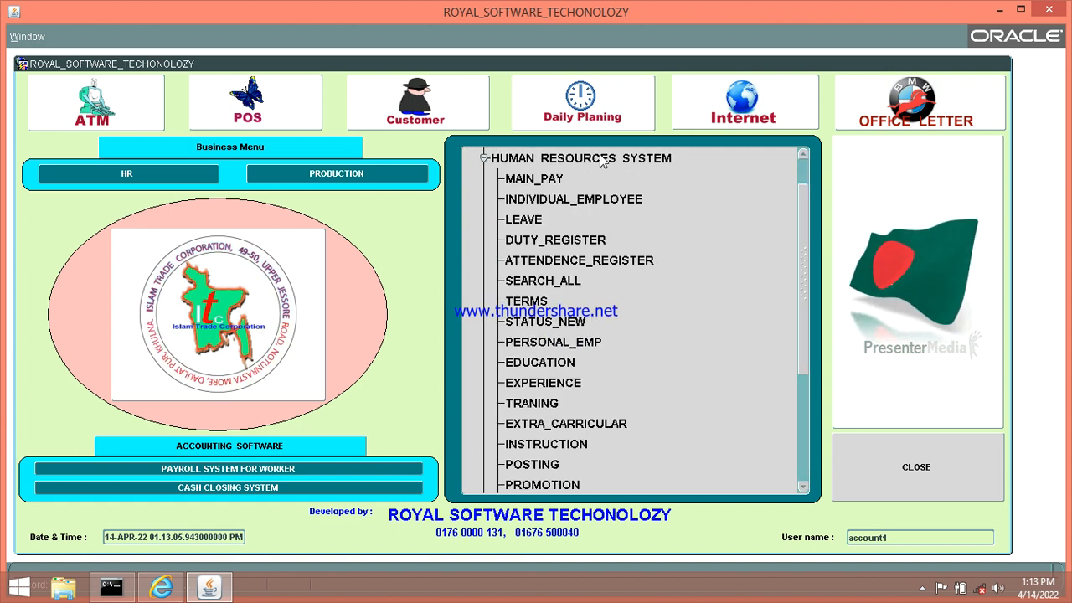
click(486, 160)
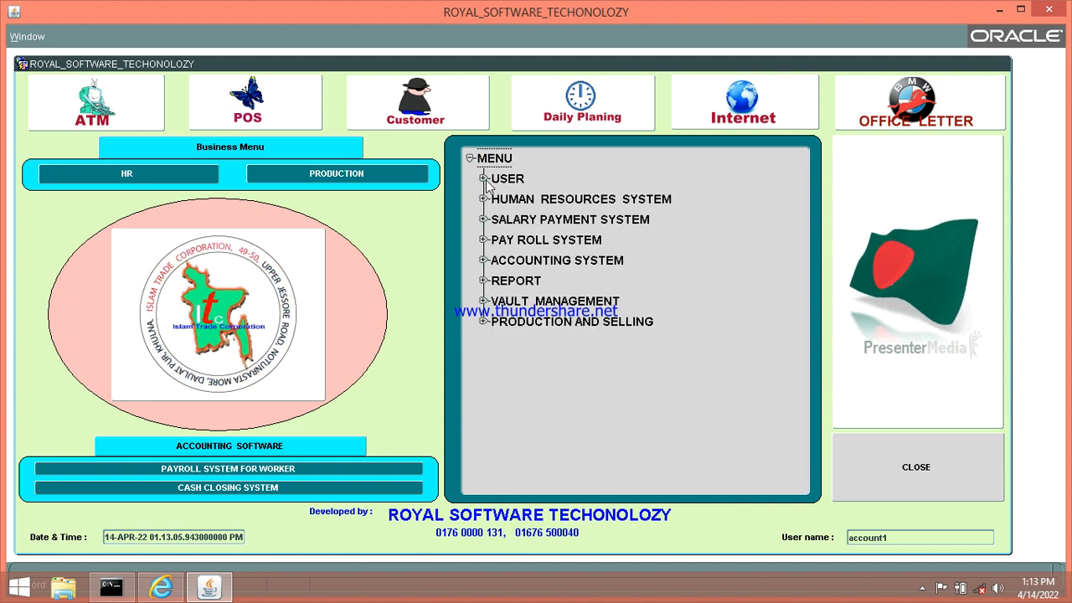
Open the MAIN_PAY form from the HUMAN RESOURCES SYSTEM branch
click(484, 200)
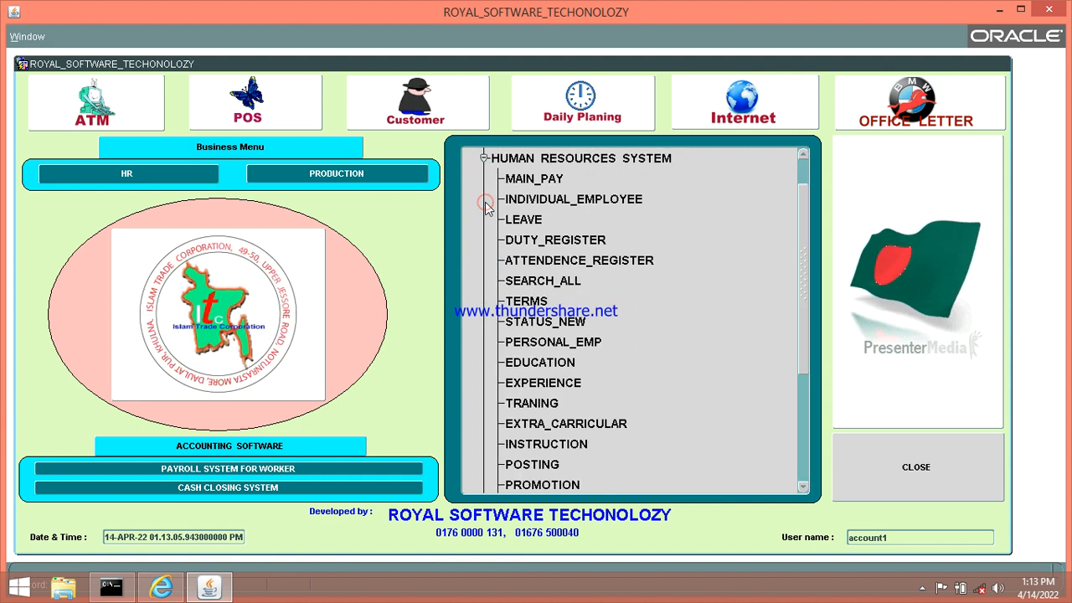
double_click(540, 179)
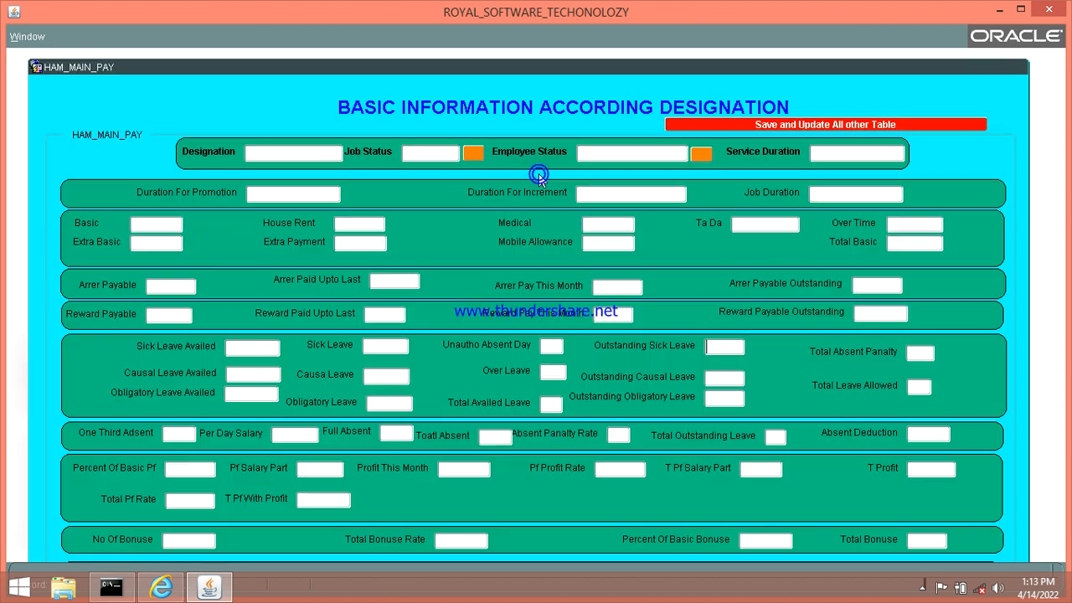
Examine the designation-based basic information form, from the designation, salary and leave fields to the loan, tax and command sections
drag(1066, 144, 1066, 112)
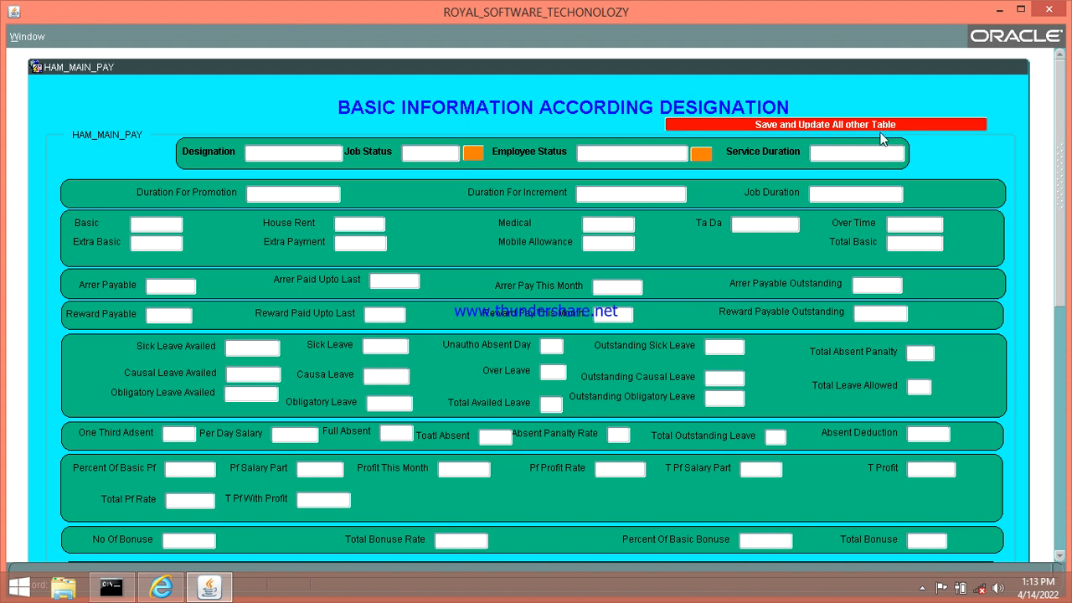
click(306, 153)
click(423, 155)
click(474, 109)
mouse_move(1062, 144)
mouse_down()
mouse_move(1066, 266)
mouse_move(1066, 149)
mouse_up()
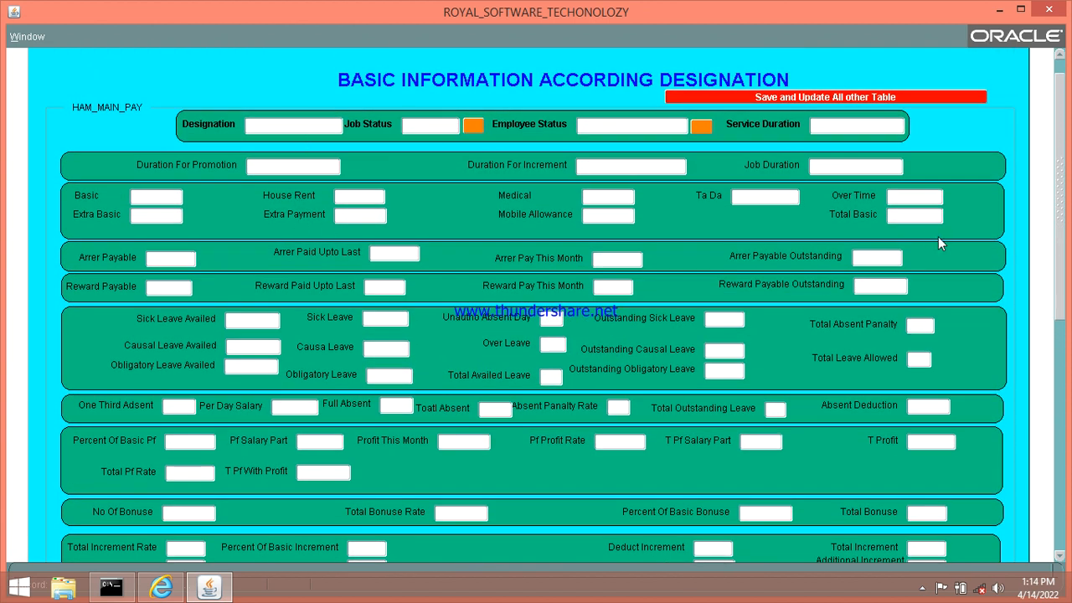
drag(1067, 152, 1066, 109)
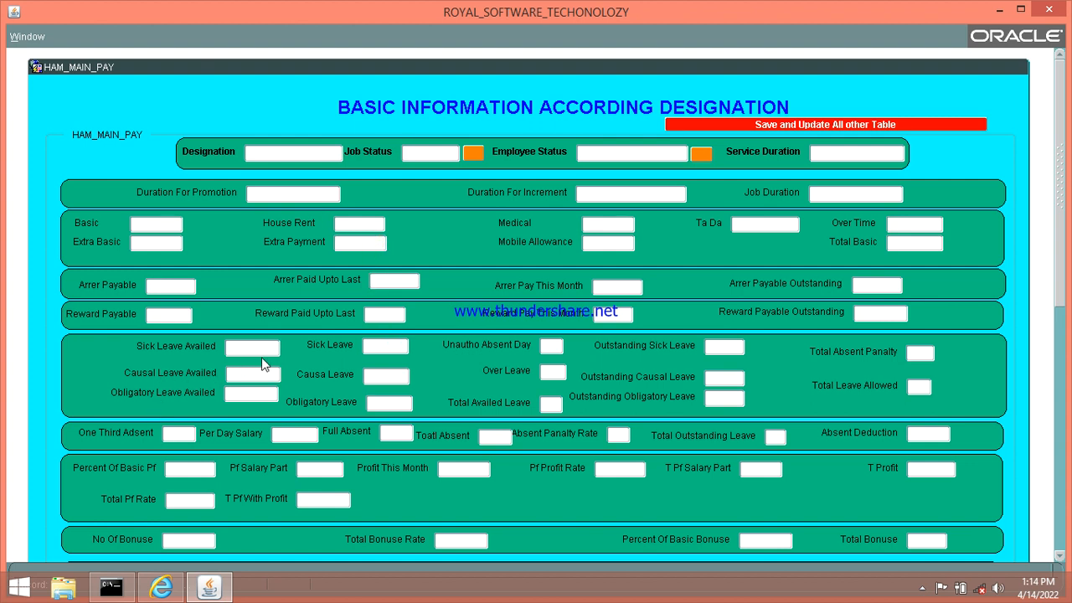
drag(1060, 252, 1066, 423)
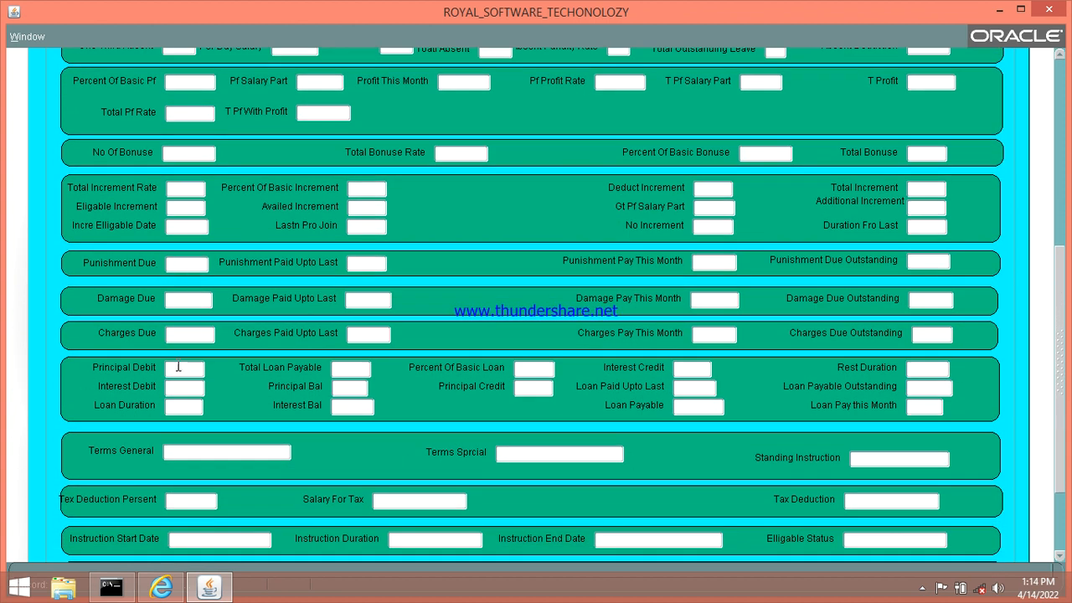
drag(1067, 306, 1067, 129)
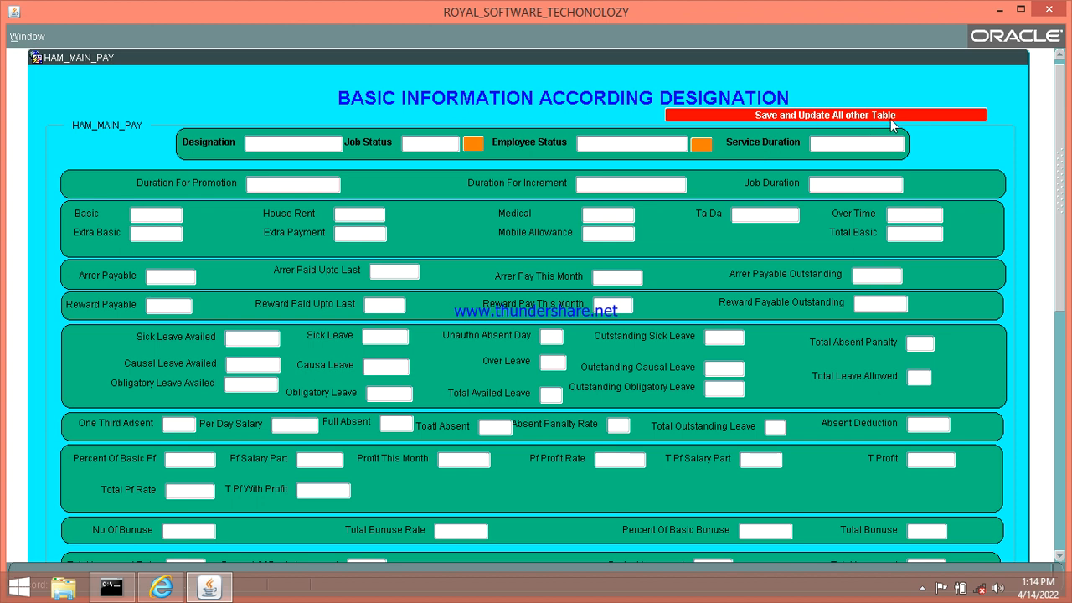
drag(1058, 113, 1066, 412)
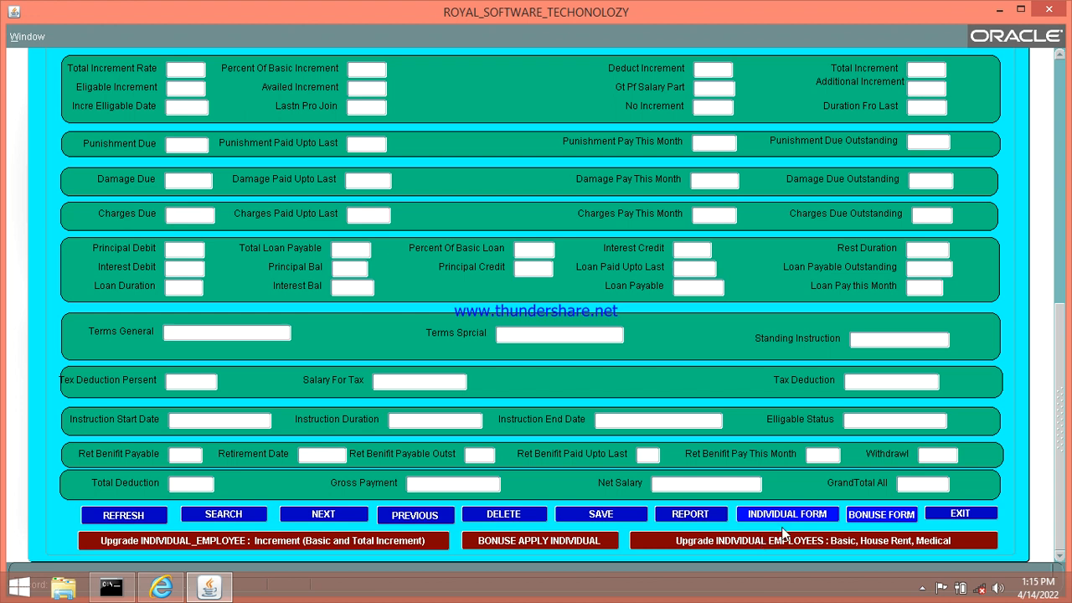
drag(1058, 449, 1066, 223)
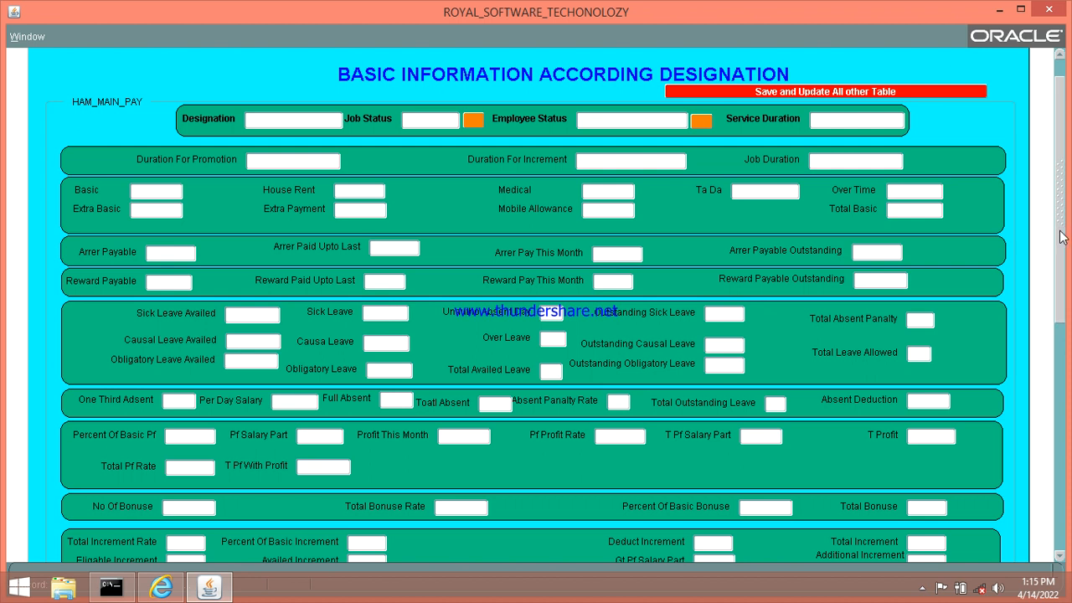
drag(1066, 236, 1067, 524)
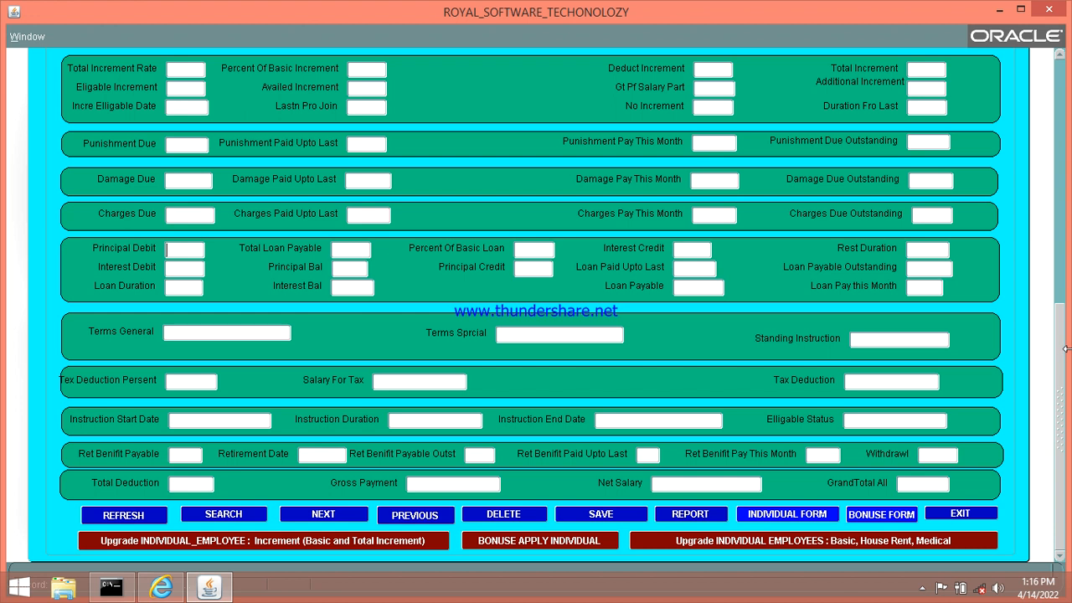
drag(1064, 362, 1066, 433)
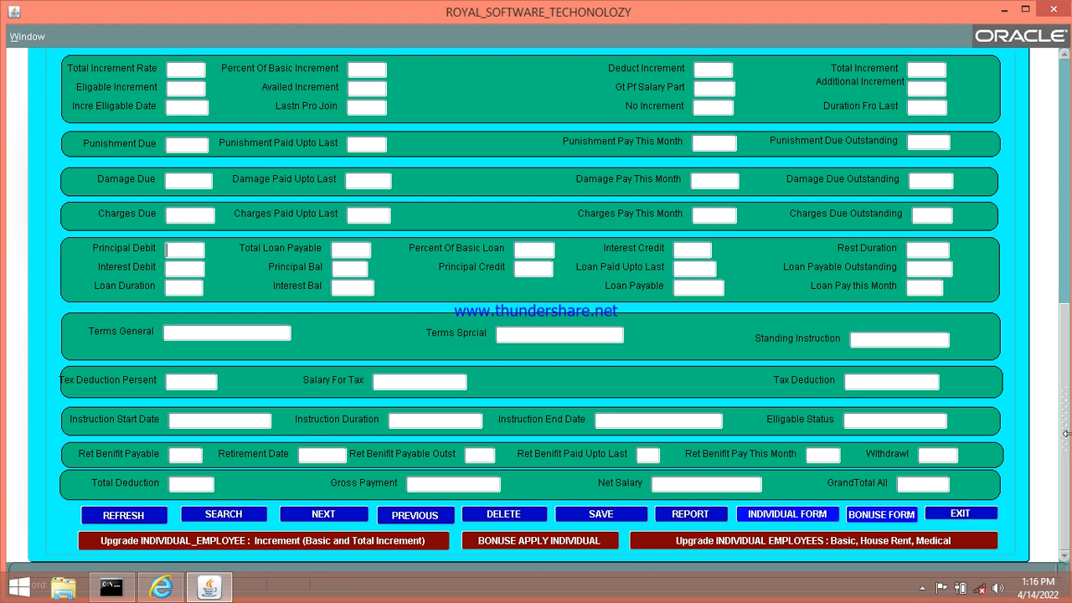
Exit the MAIN_PAY form and open the INDIVIDUAL_EMPLOYEE form under HUMAN RESOURCES SYSTEM
click(962, 514)
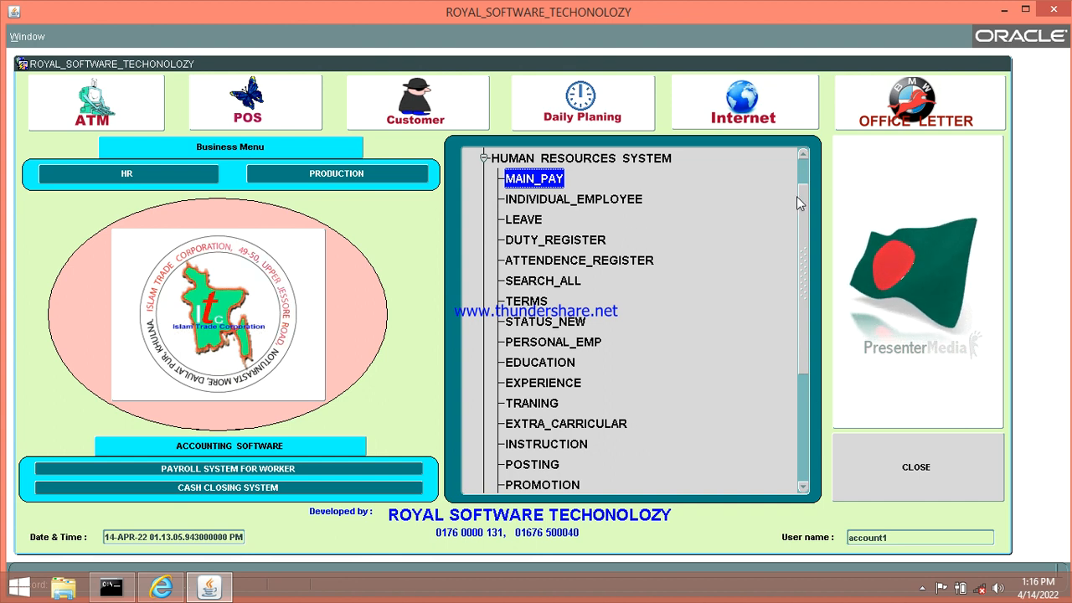
scroll(798, 211, up, 2)
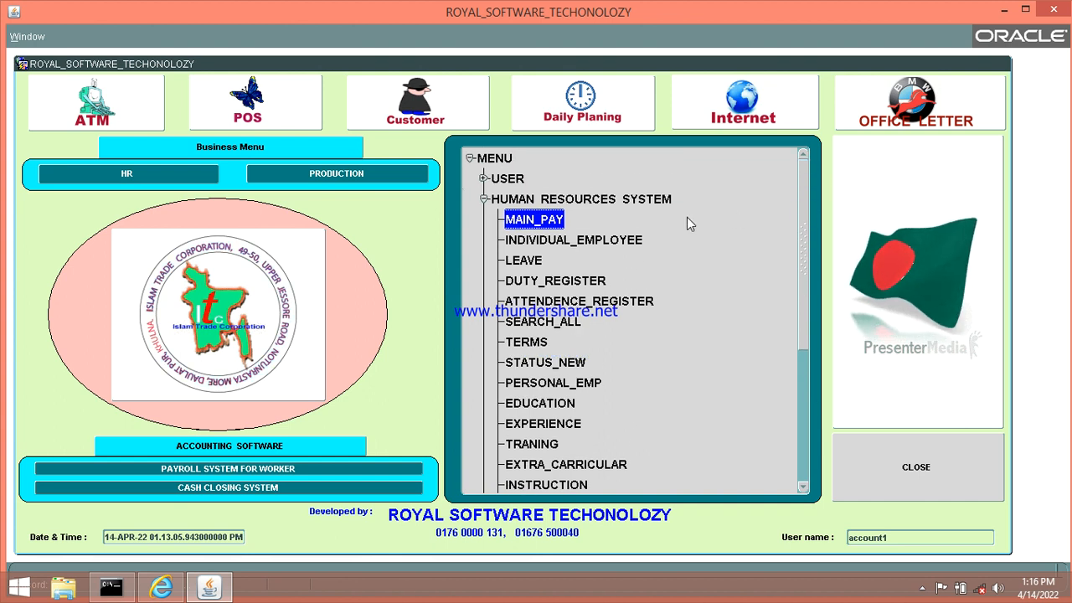
click(582, 243)
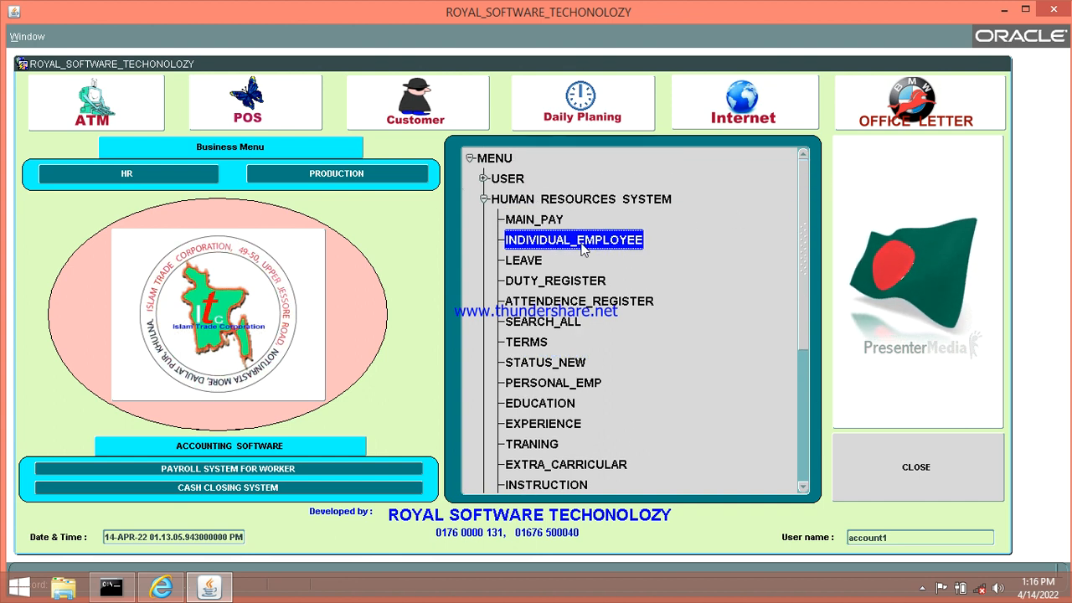
double_click(582, 245)
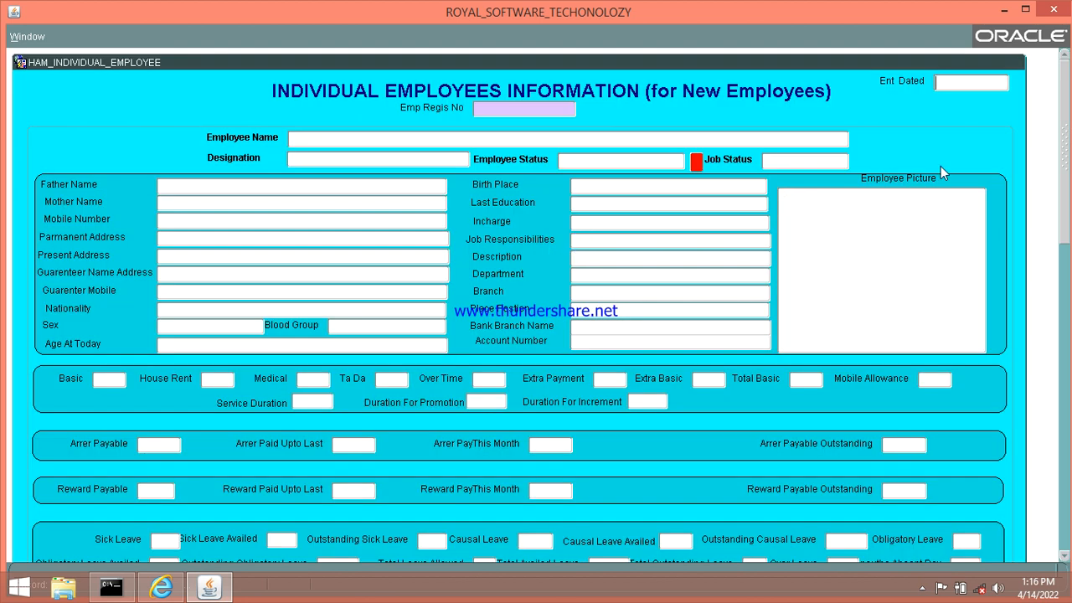
Set the new employee's designation to senior officer from the list of designations
mouse_move(1069, 98)
mouse_down()
mouse_move(1066, 421)
mouse_move(1067, 88)
mouse_up()
click(342, 155)
click(463, 159)
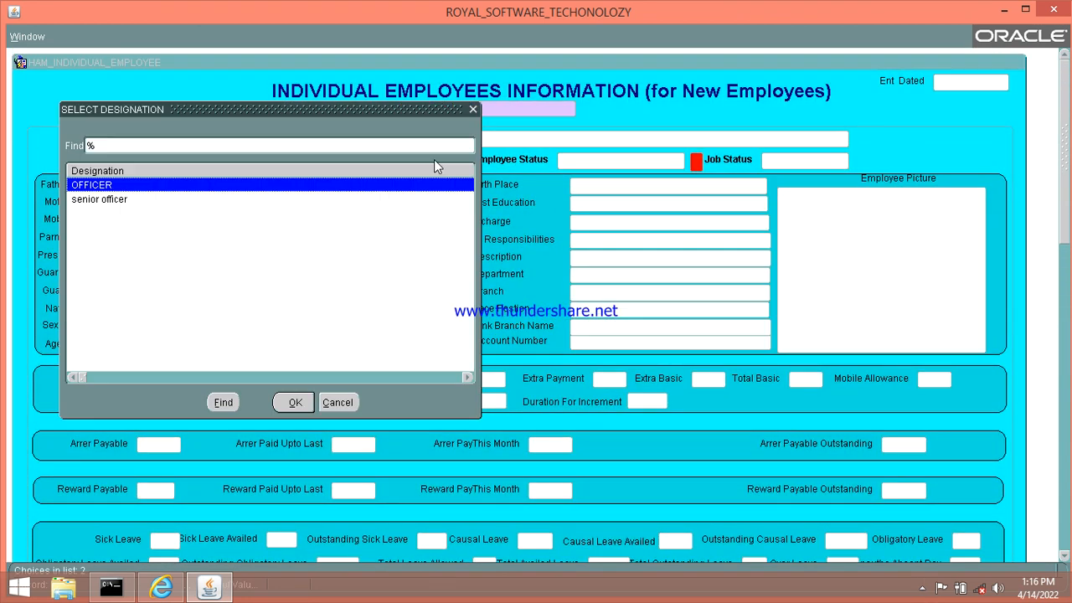
click(109, 201)
click(291, 404)
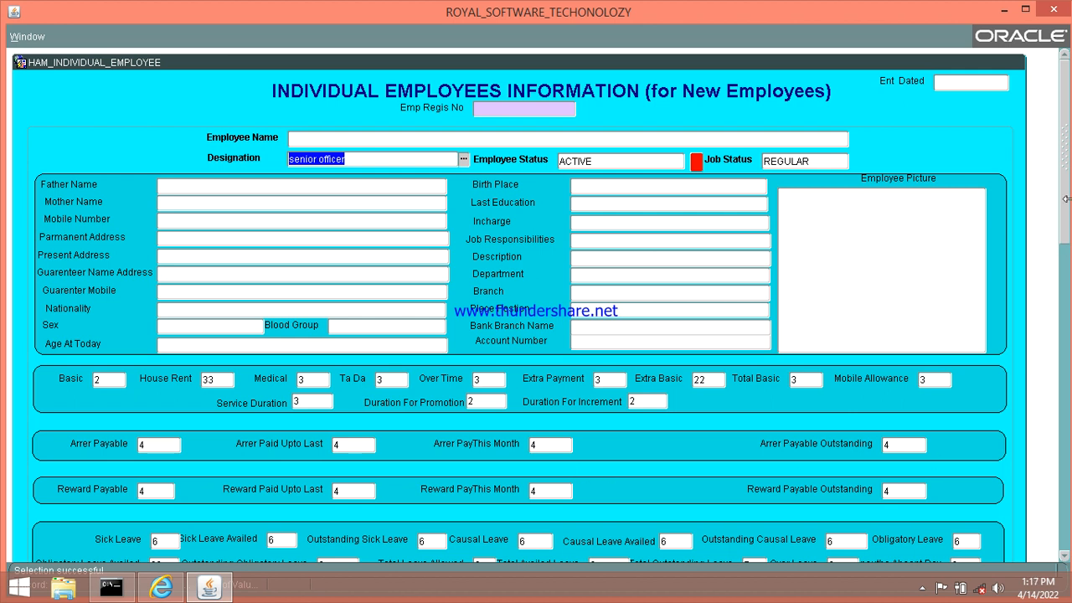
Check the pay and leave fields filled in for the designation and enter the employee's name
drag(1066, 173, 1067, 281)
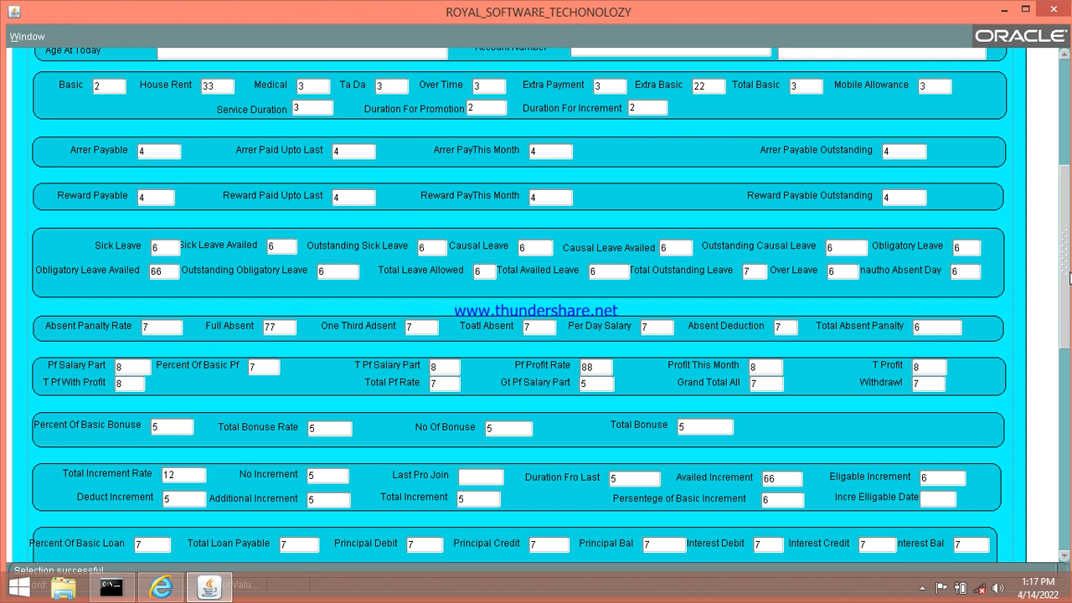
drag(1064, 305, 1048, 163)
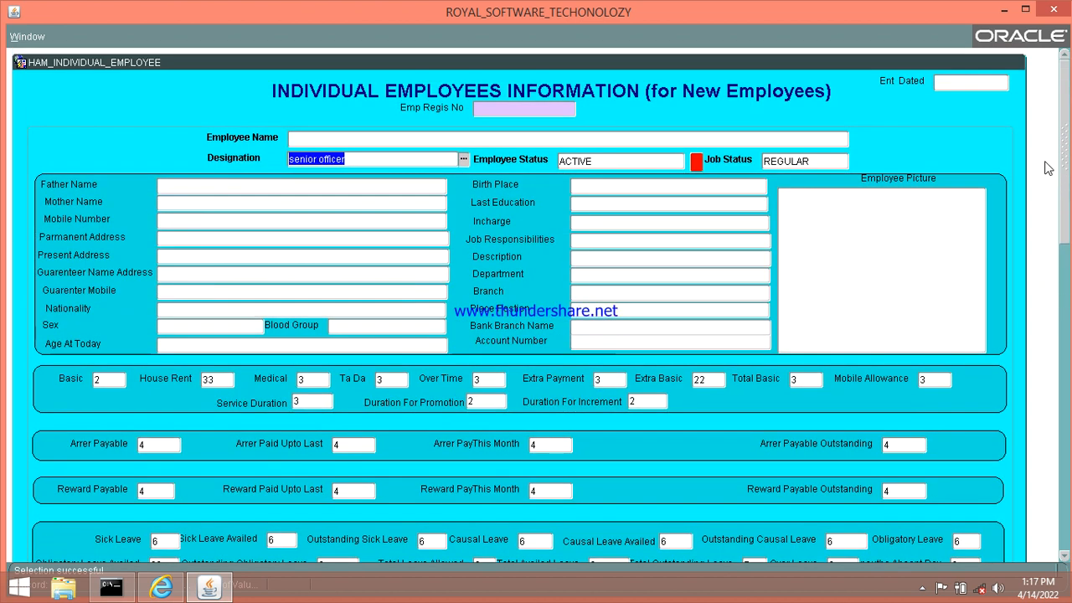
click(484, 139)
text(egewg)
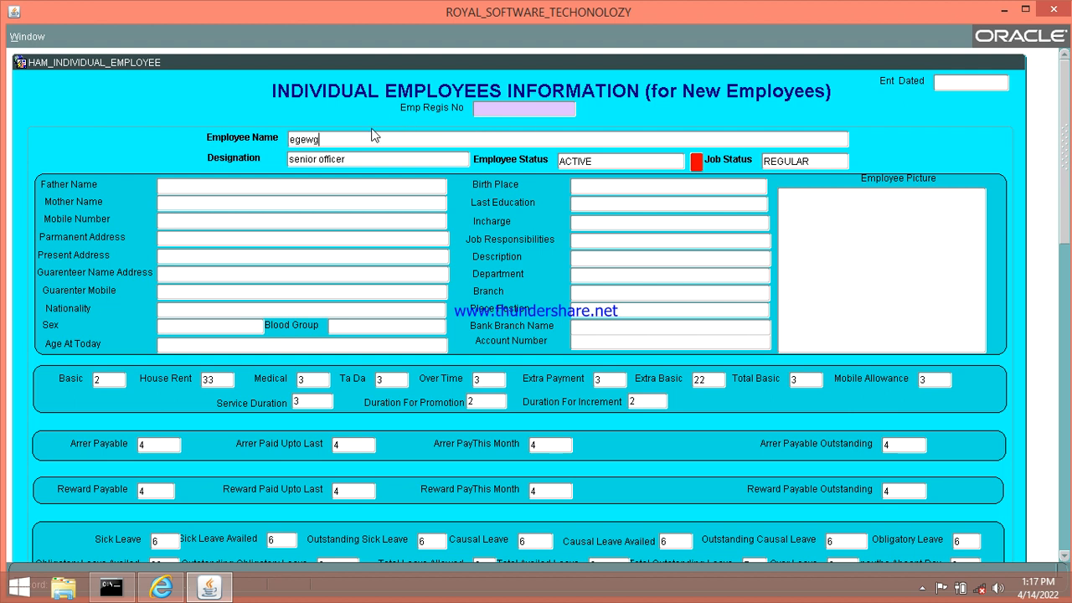
key(BackSpace)
key(BackSpace)
key(BackSpace)
key(BackSpace)
text(Ram)
click(837, 159)
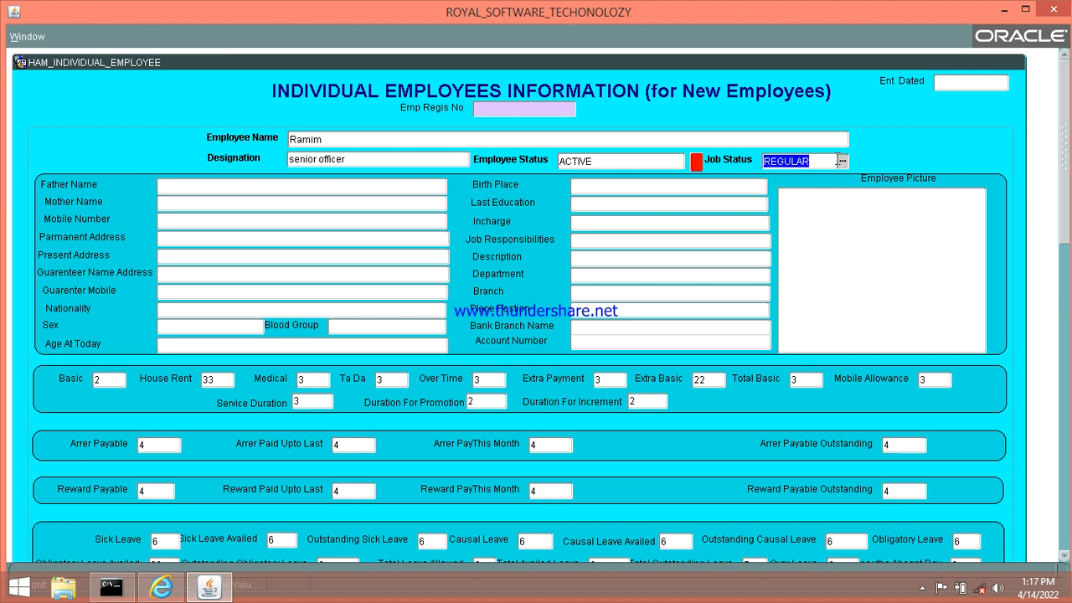
click(843, 161)
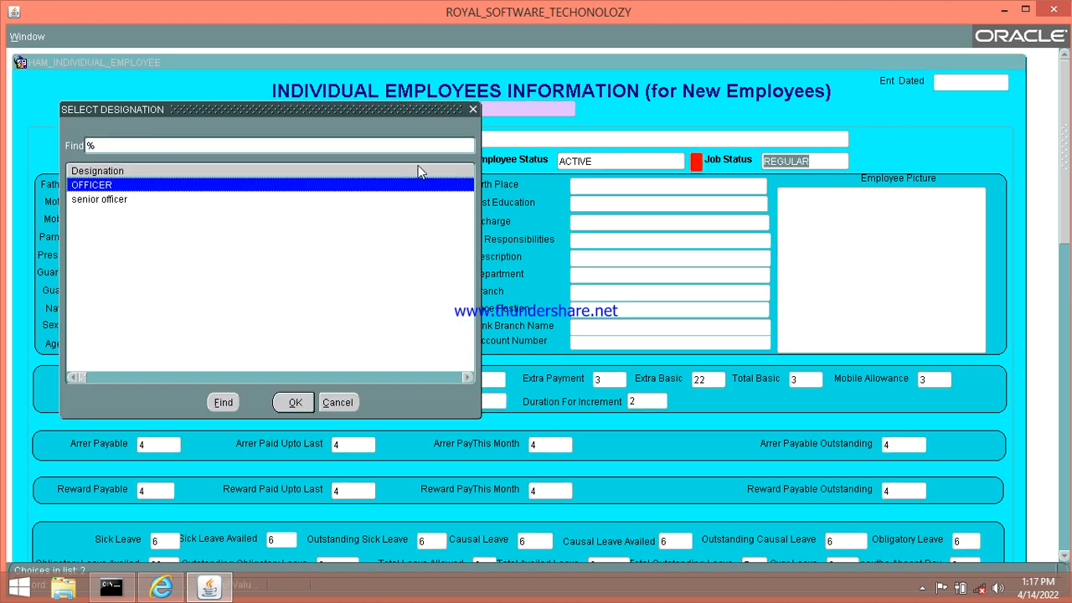
click(474, 110)
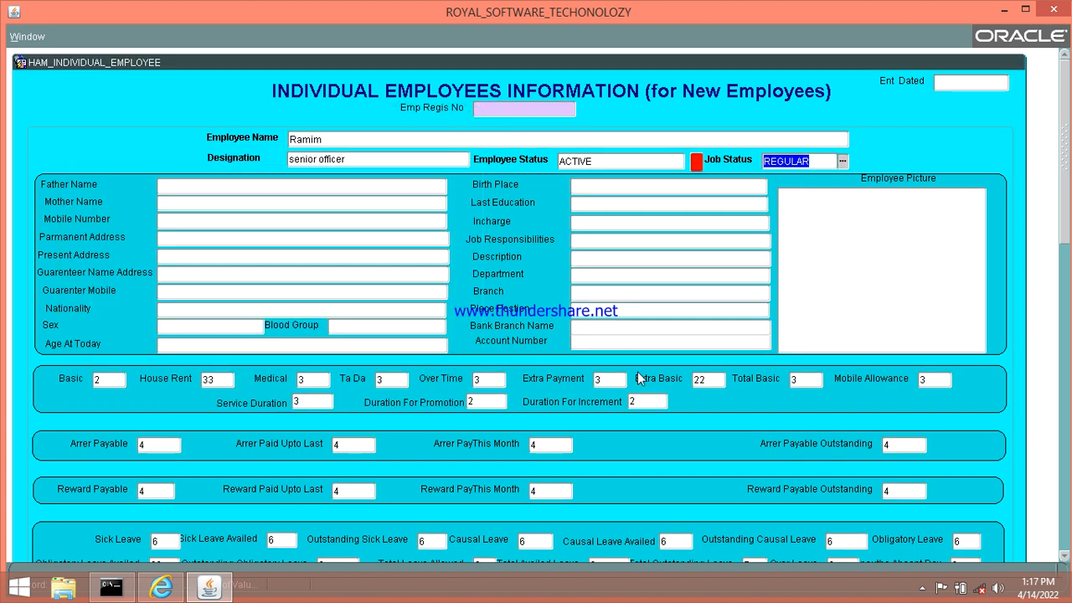
Review the individual employee form from the employee registration number down to the net salary, terms and command section
drag(1068, 159, 1067, 508)
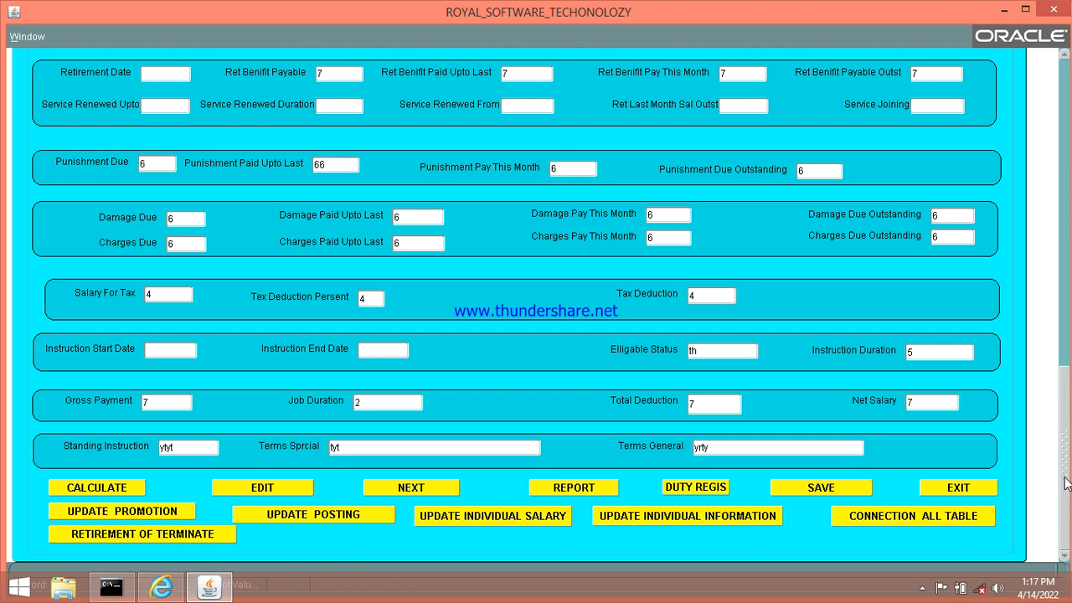
scroll(1064, 476, up, 5)
scroll(1065, 274, up, 5)
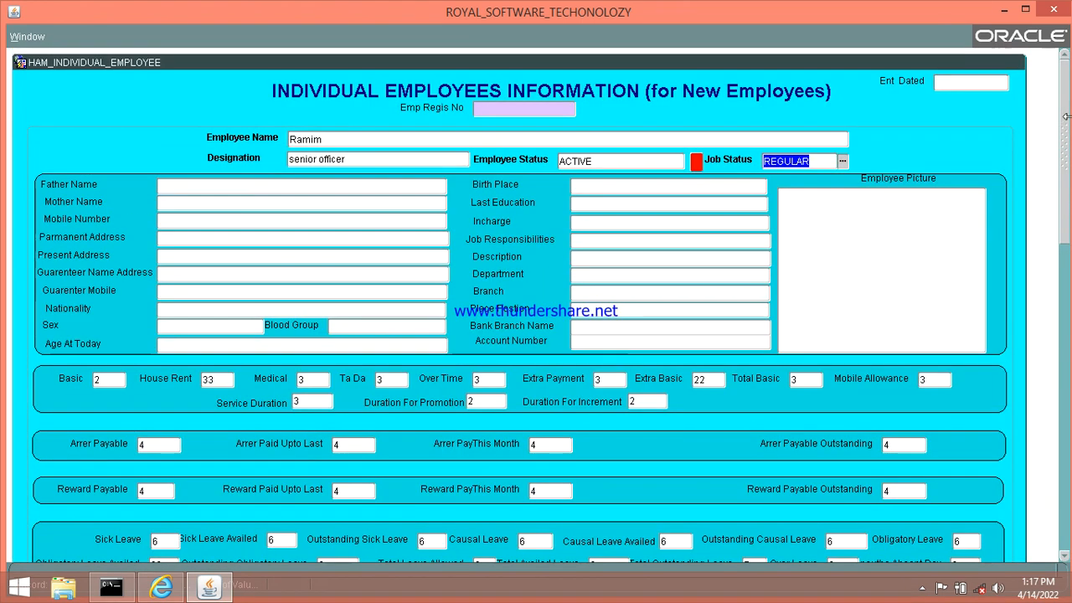
click(502, 106)
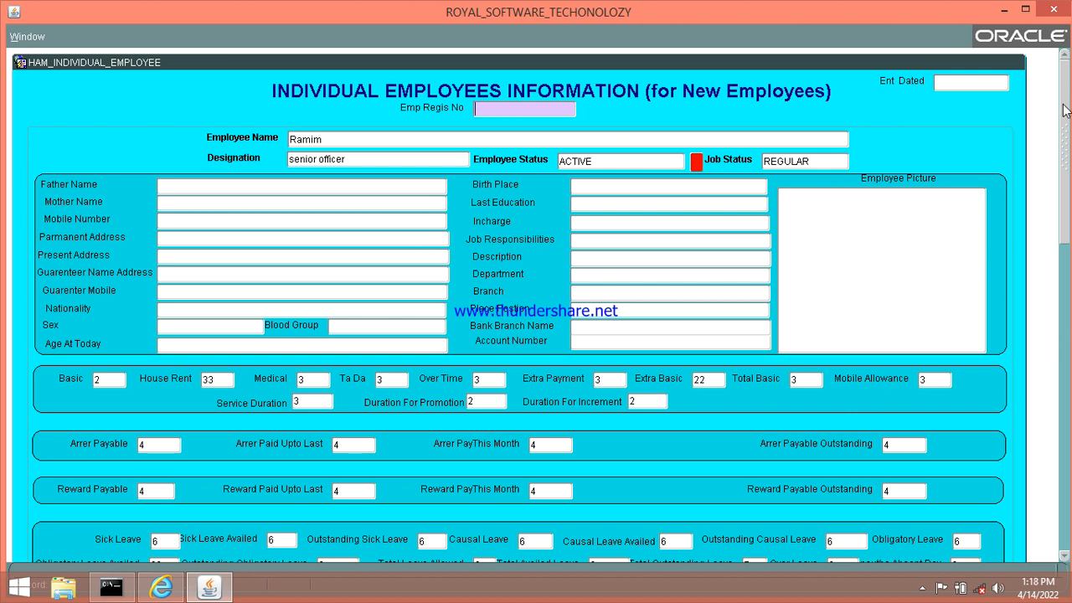
mouse_move(1066, 114)
mouse_down()
mouse_move(1066, 172)
mouse_move(1066, 108)
mouse_up()
drag(1066, 125, 1066, 459)
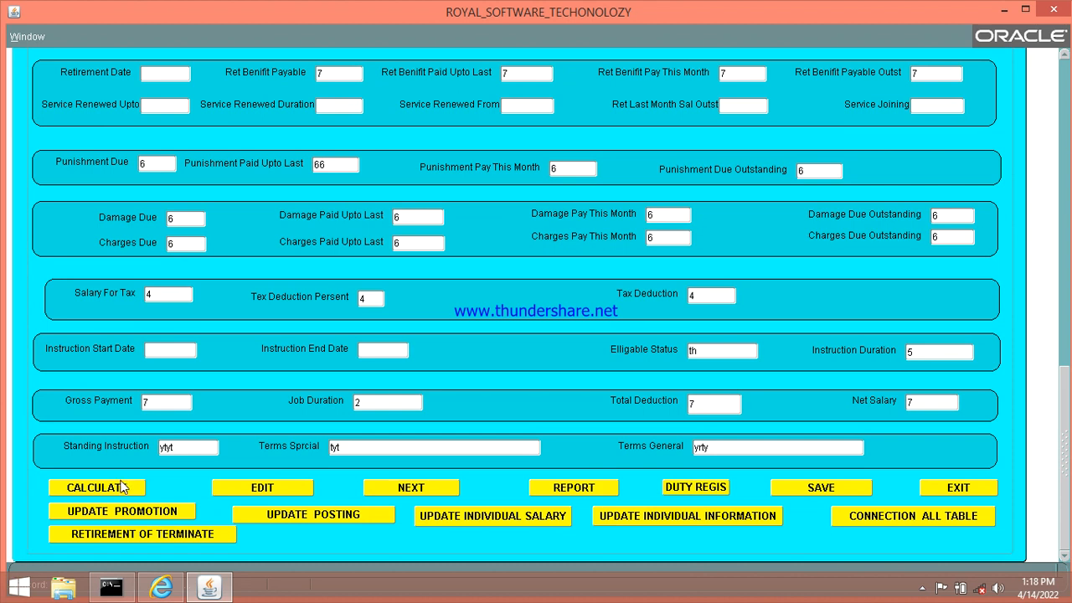
Try the Edit and Update Posting functions for the employee record
click(278, 488)
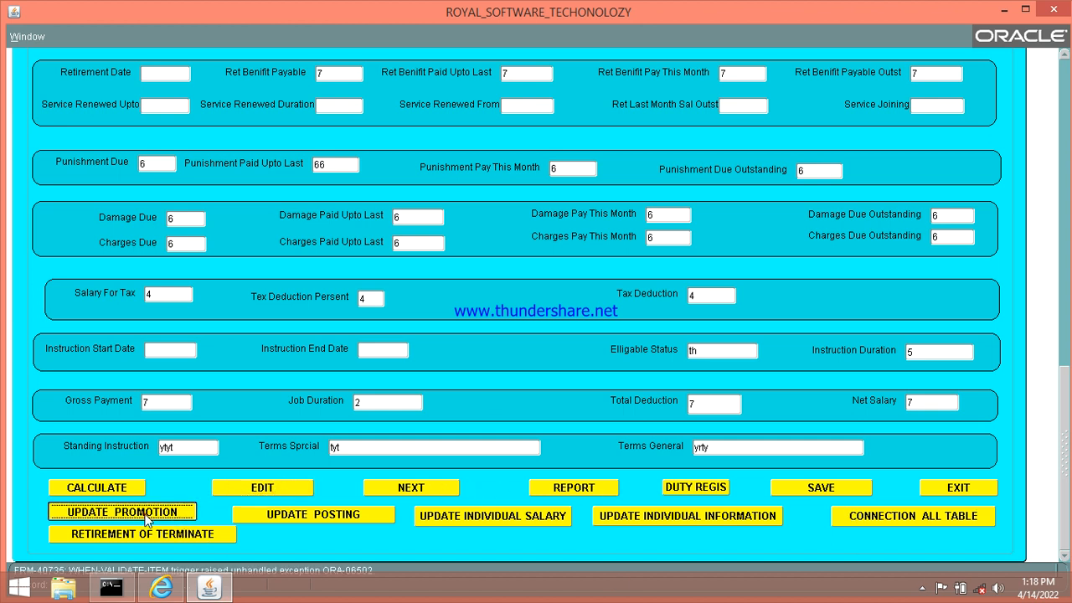
click(289, 516)
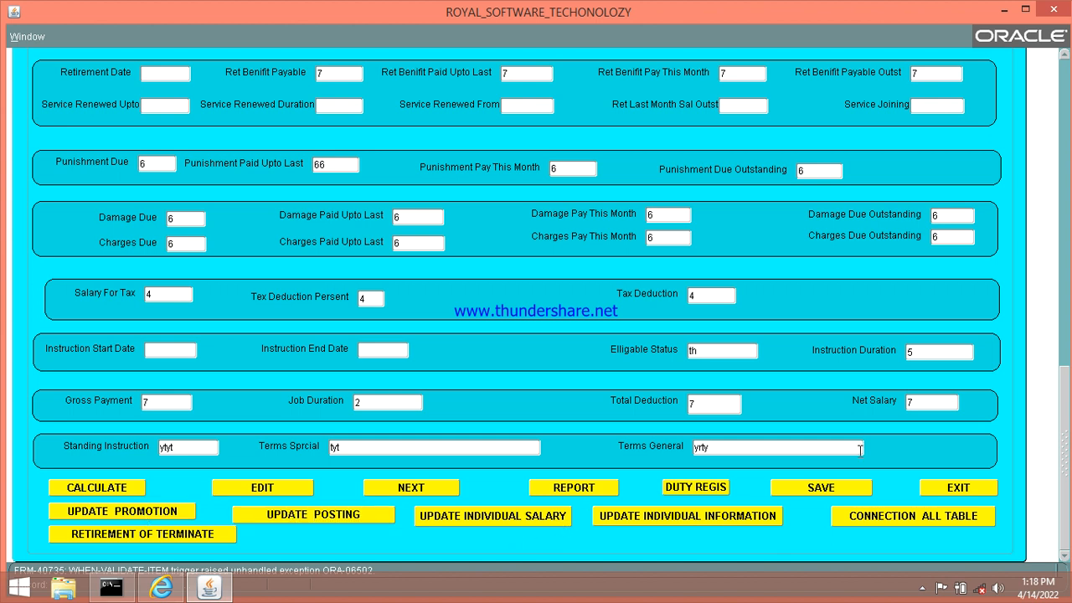
Return to the start of the individual employee form and close it
scroll(1066, 310, up, 1)
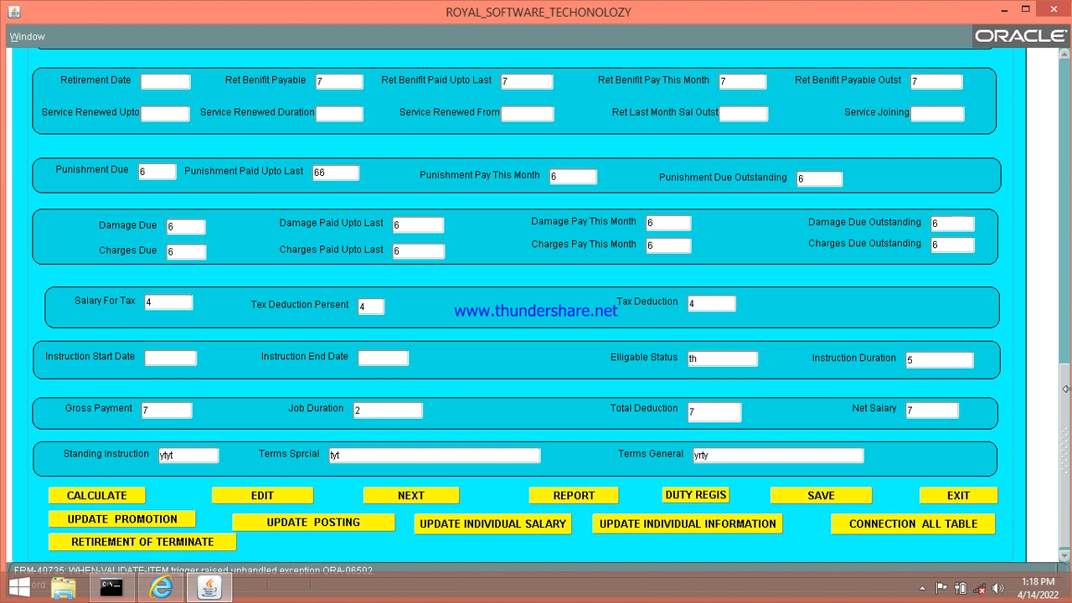
scroll(1068, 422, up, 10)
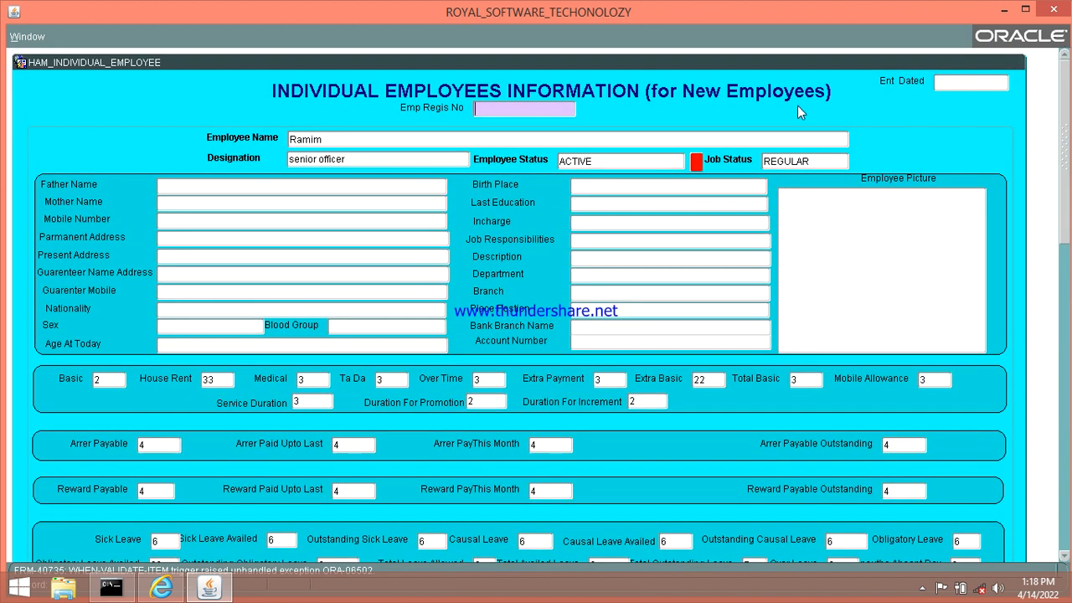
click(1052, 10)
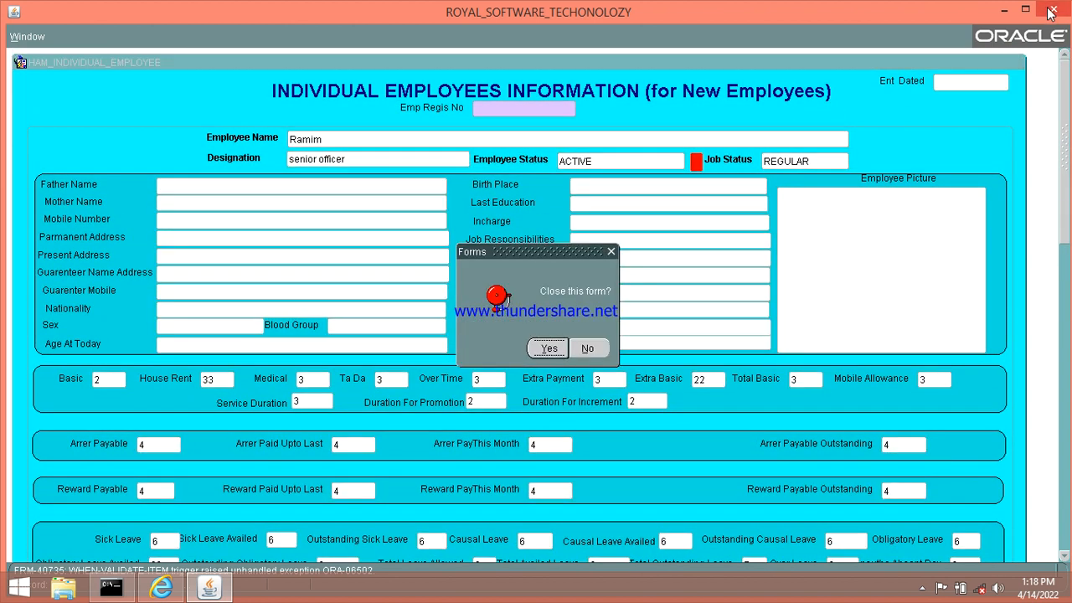
click(551, 348)
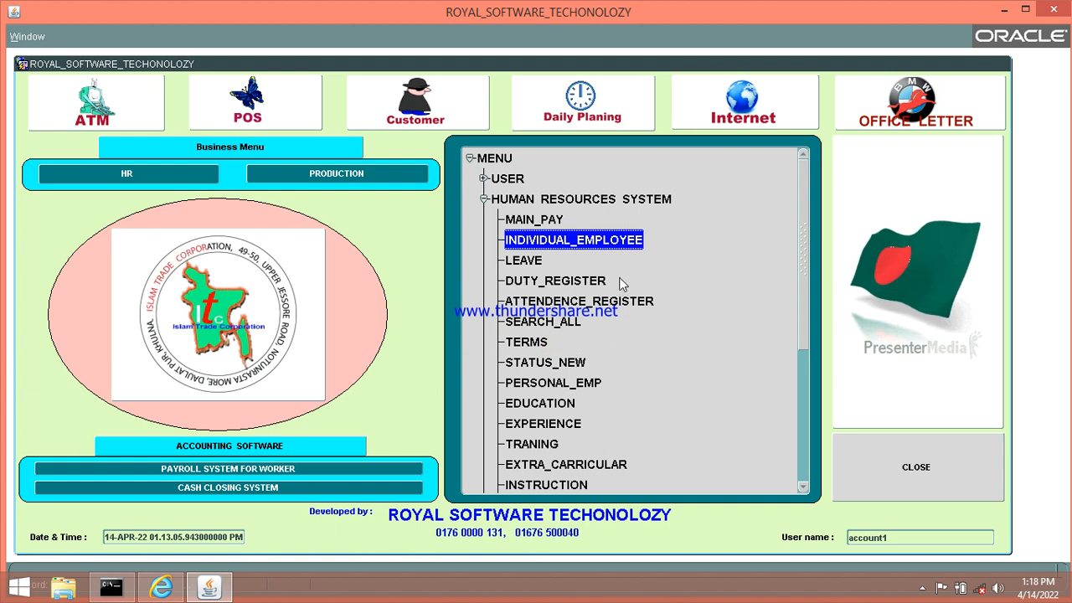
Reopen the blank individual employee form from the human resources entries, look at its fields and close it
click(536, 220)
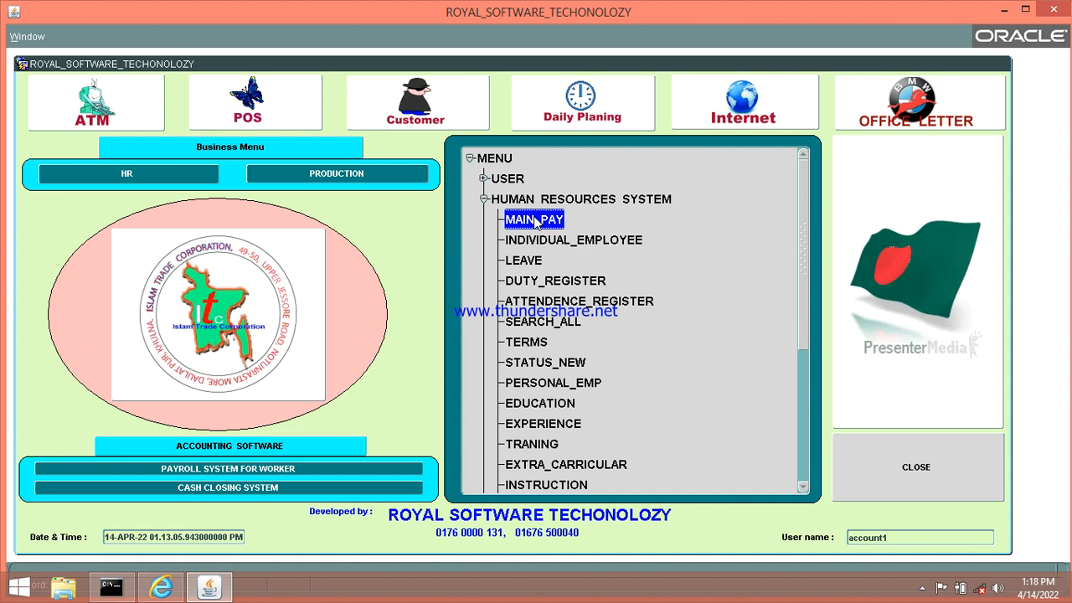
click(568, 242)
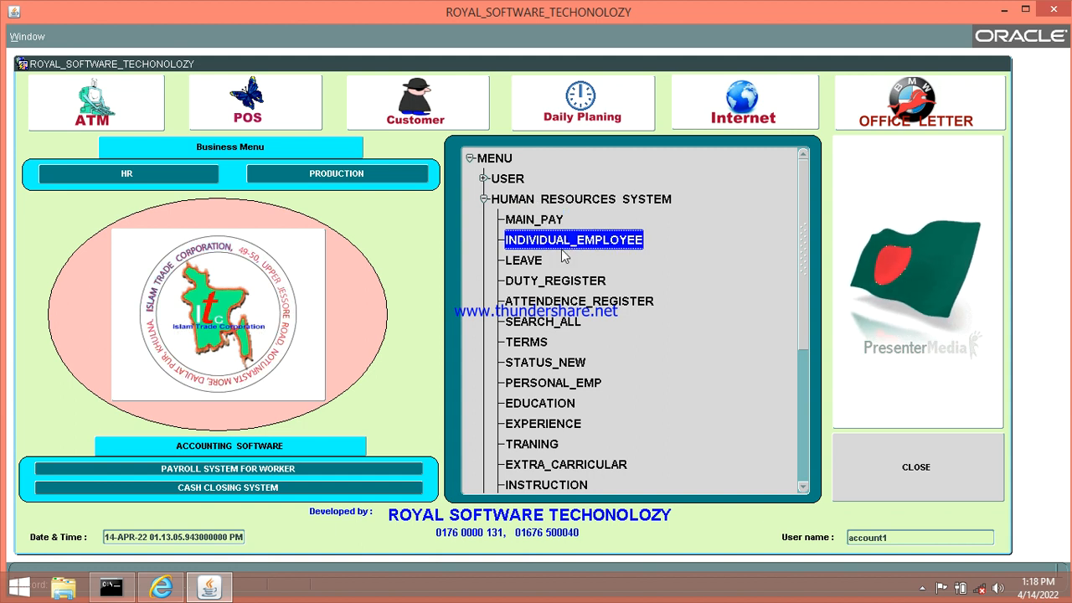
double_click(560, 242)
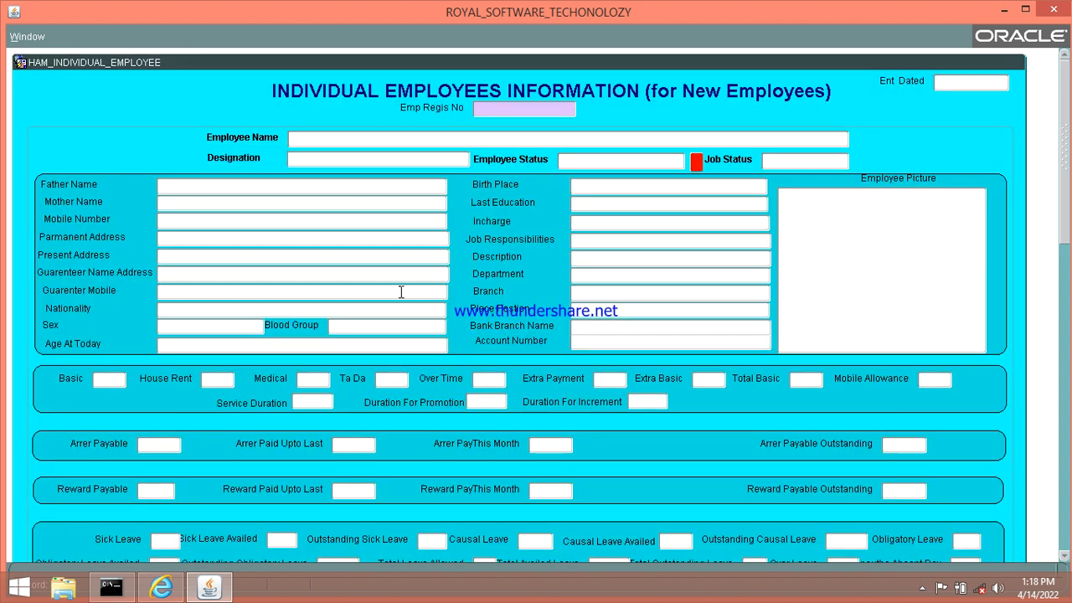
click(345, 257)
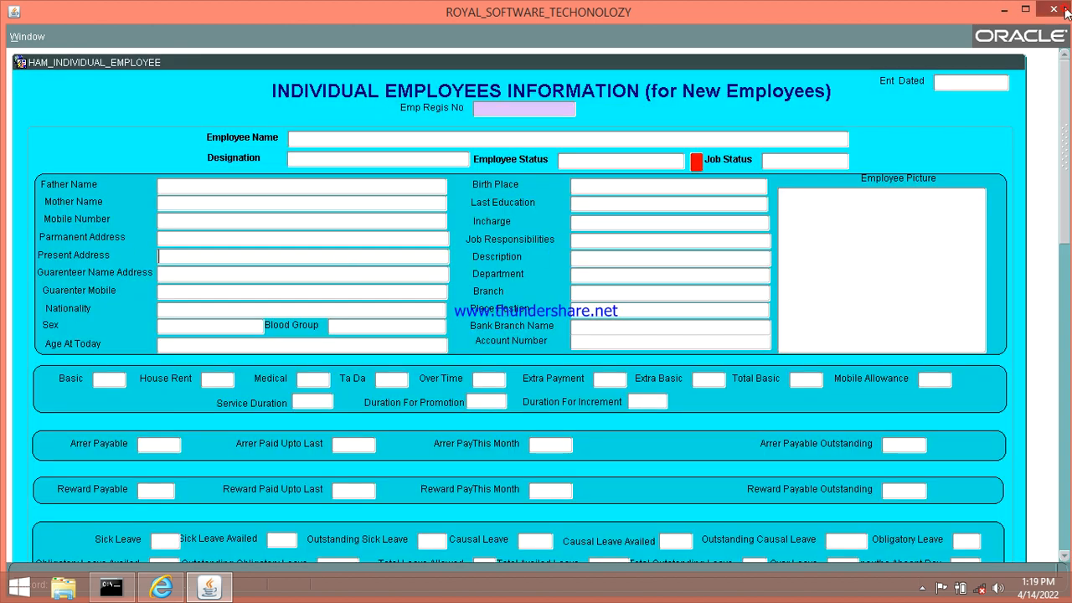
click(1066, 10)
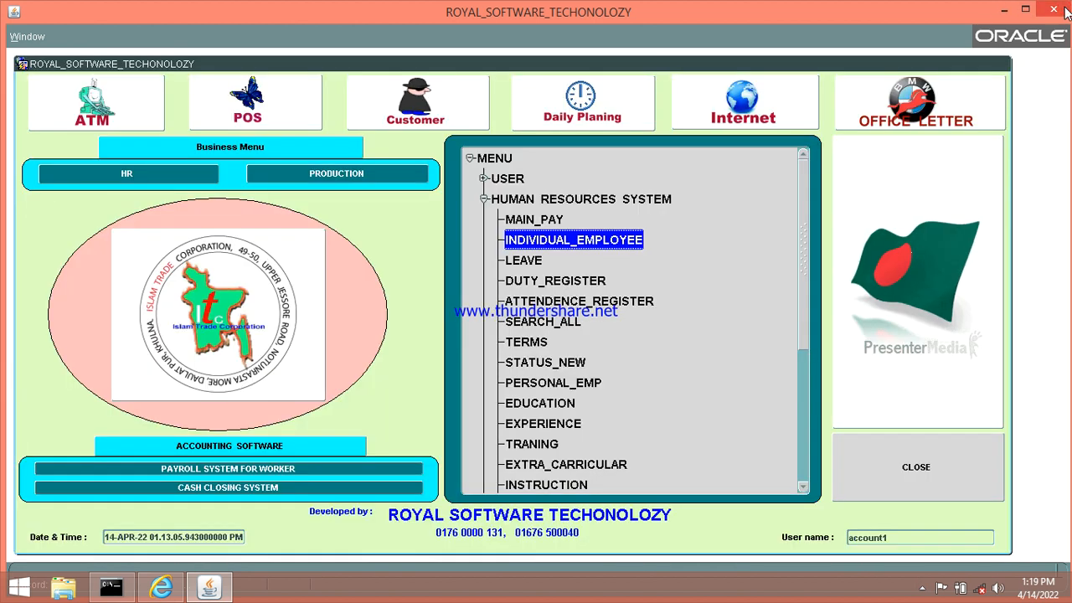
Open the Leave form and search for all employee leave records
double_click(526, 261)
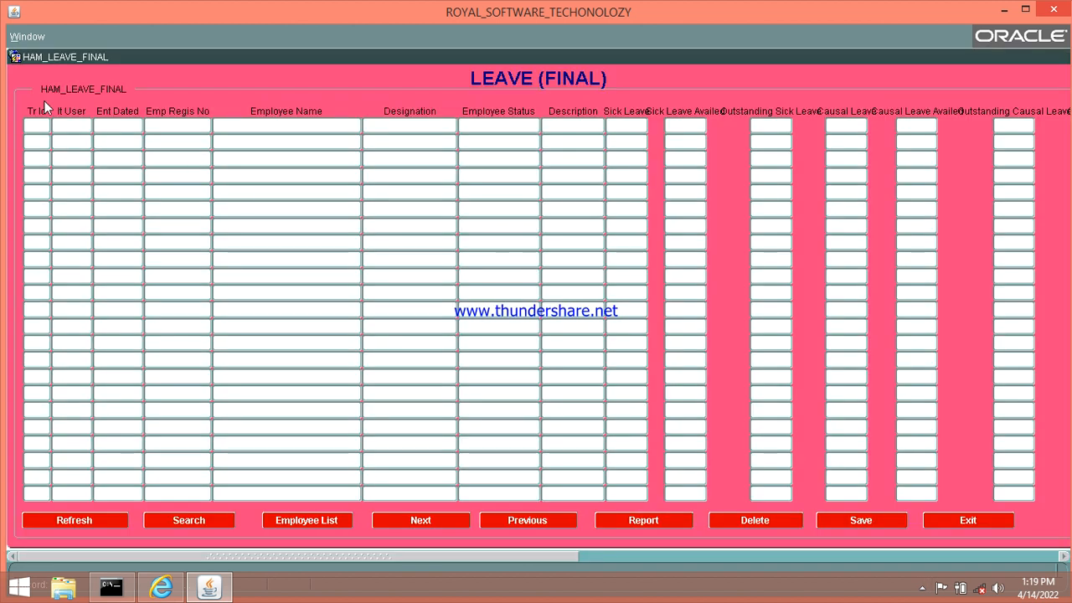
click(191, 520)
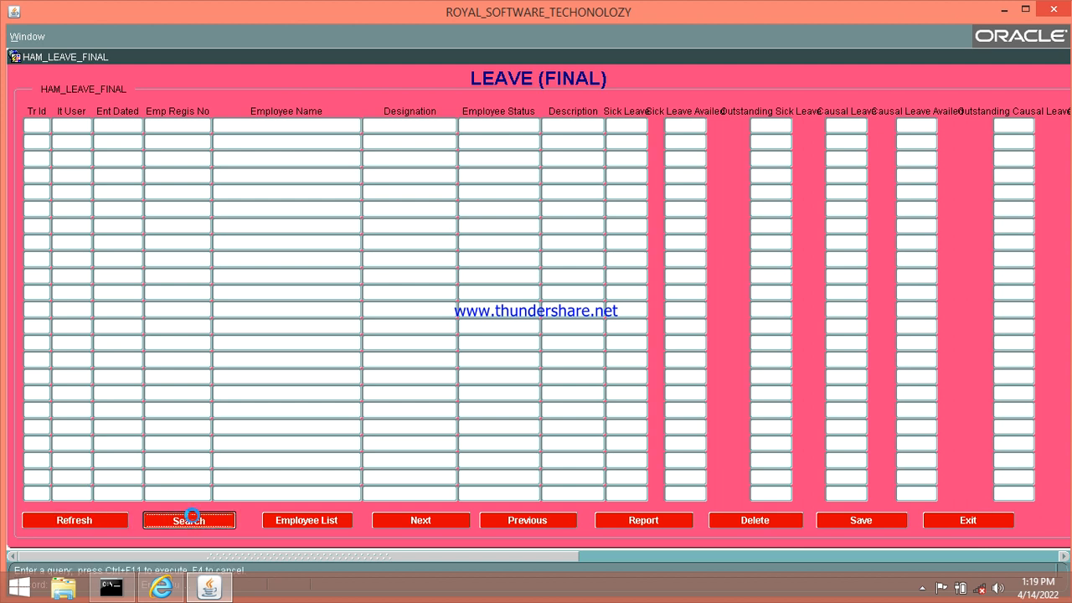
click(192, 520)
click(366, 159)
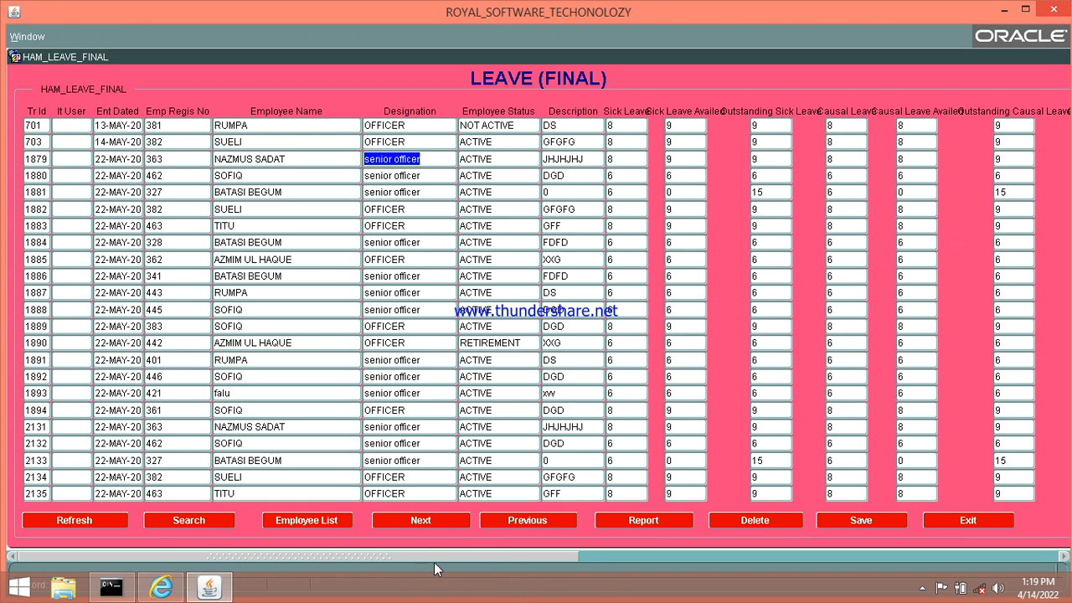
Look through the leave records and their columns from sick leave to total absent penalty, and exit the form
drag(482, 550, 350, 570)
drag(458, 559, 981, 556)
drag(1037, 198, 1050, 292)
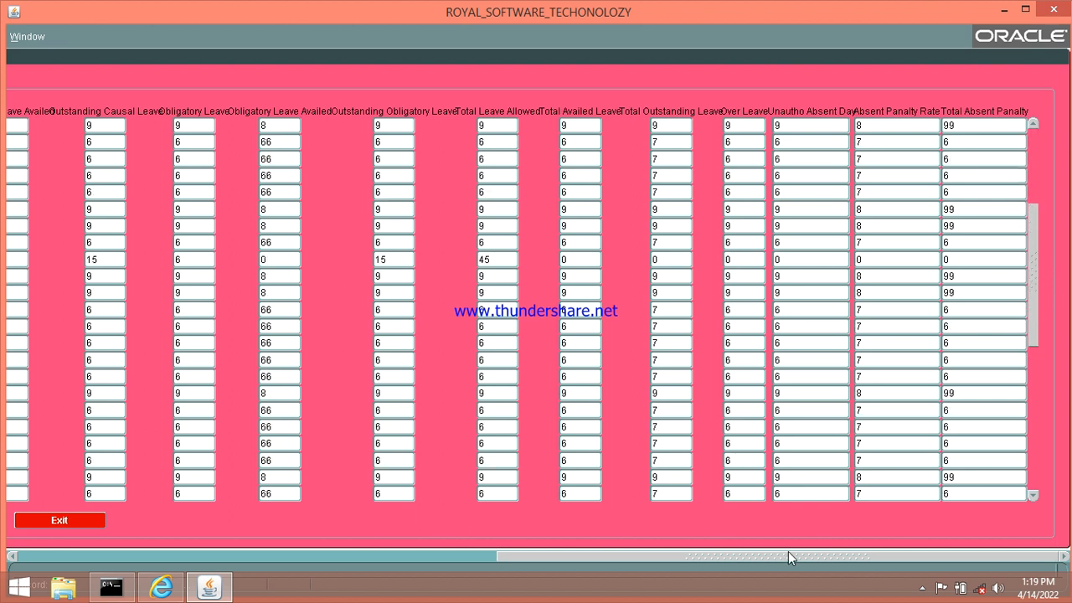
drag(788, 554, 233, 564)
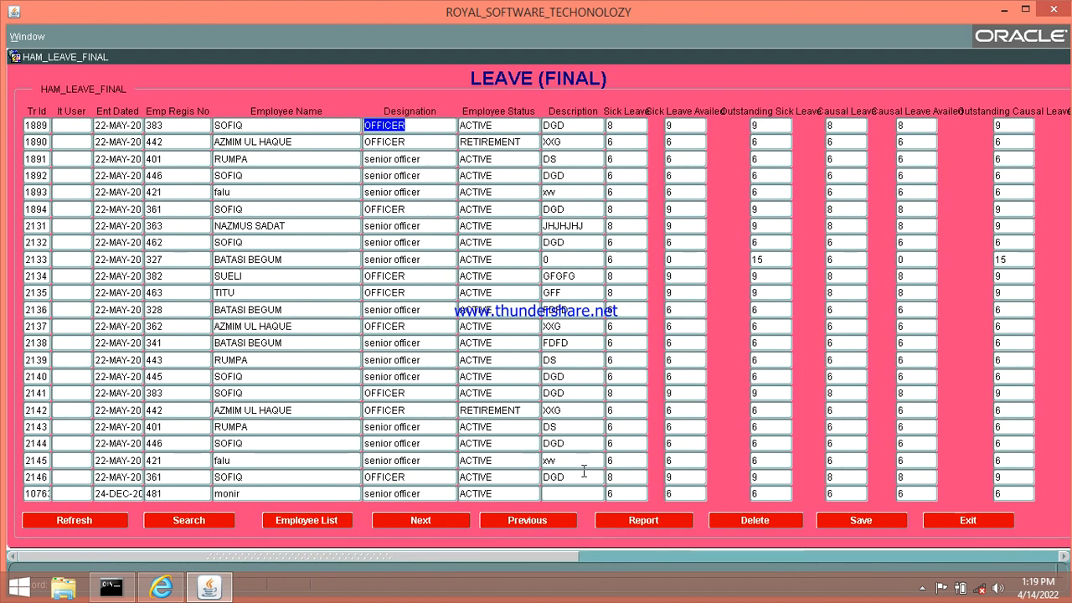
click(969, 520)
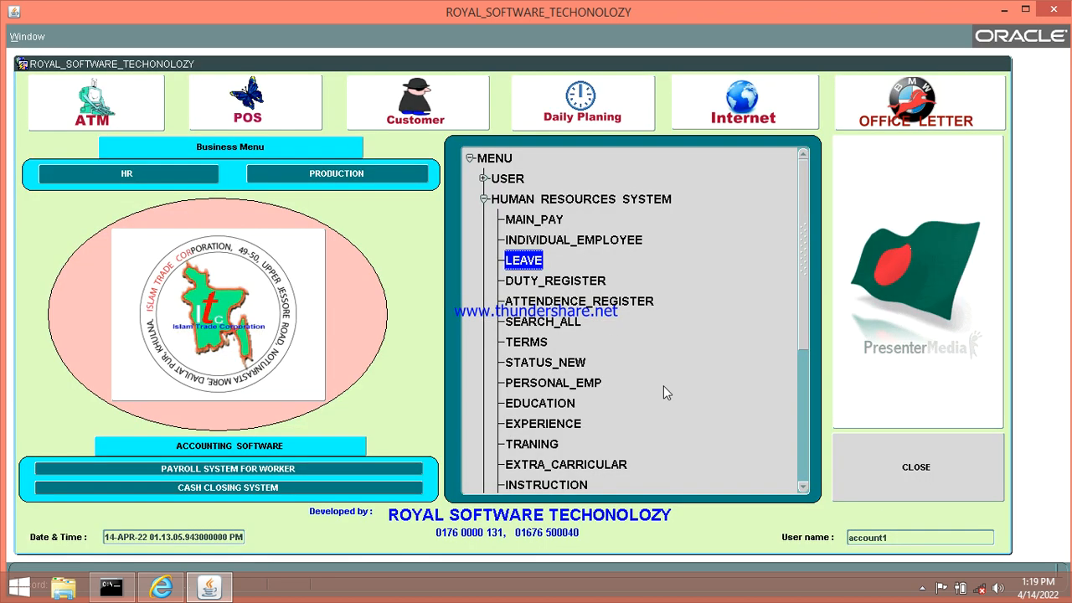
Open the Duty Register and fill its first row with the second listed employee, an active officer
double_click(548, 282)
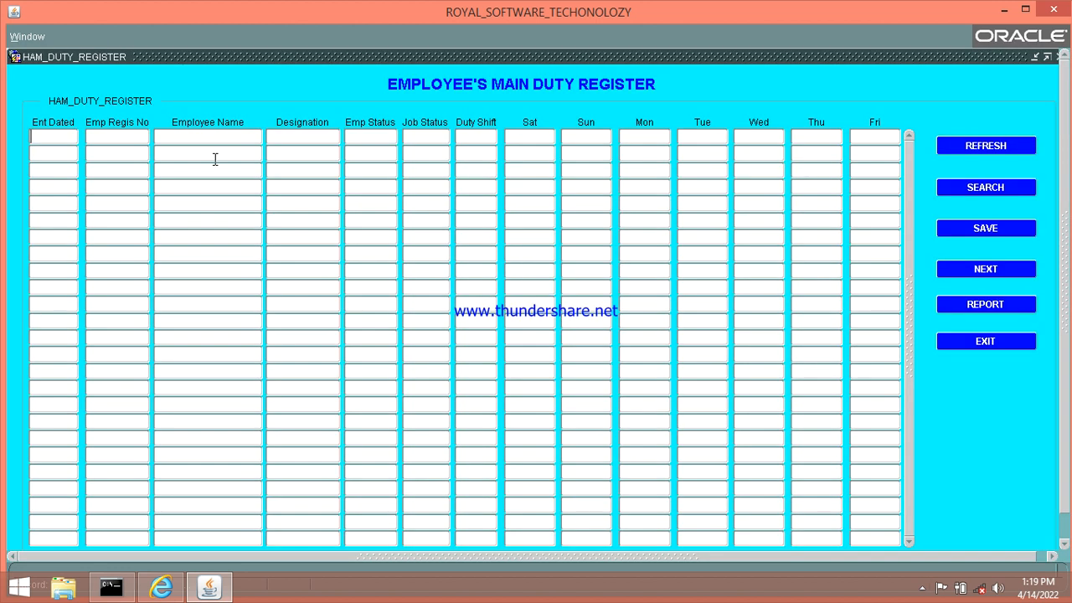
click(181, 149)
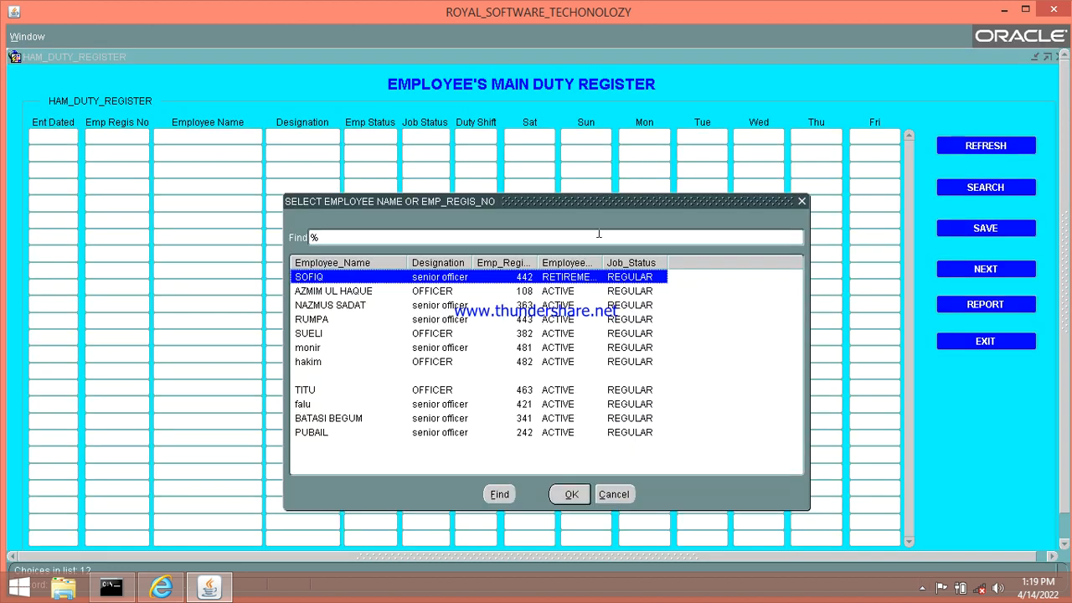
click(801, 203)
click(126, 135)
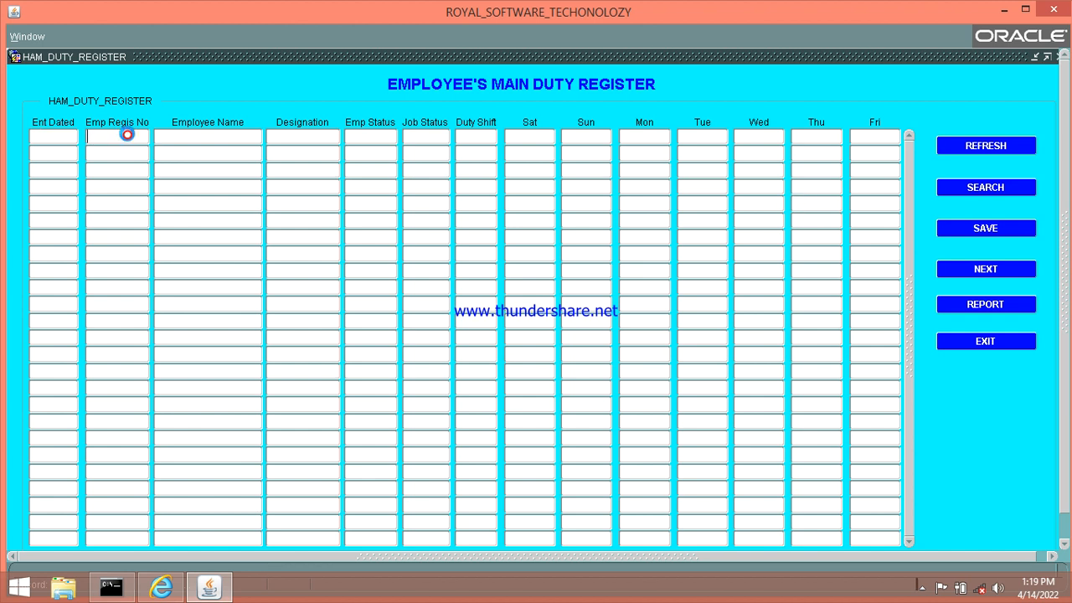
click(442, 293)
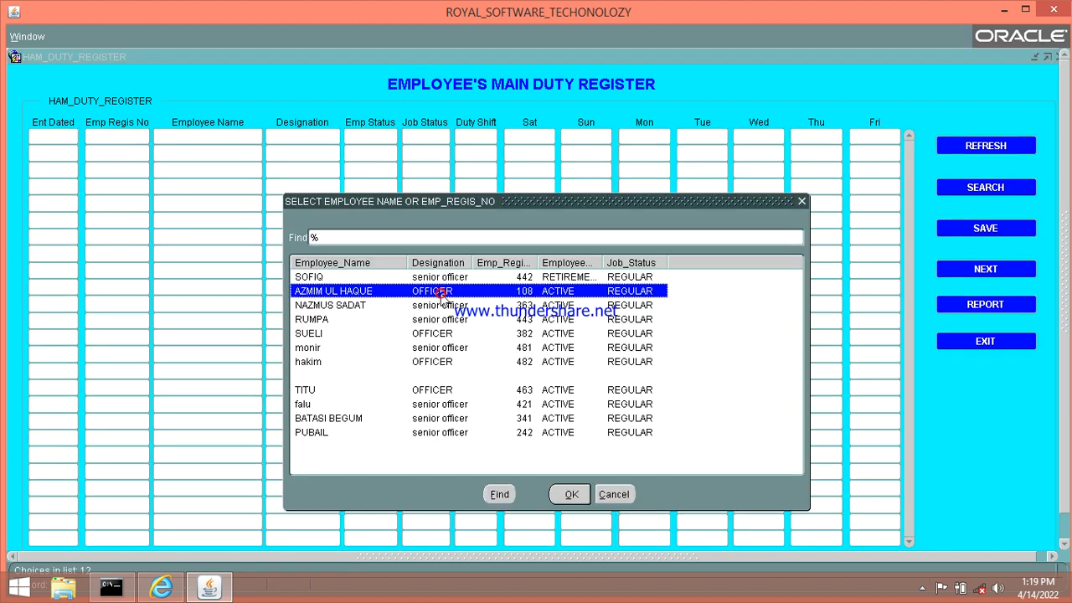
double_click(442, 293)
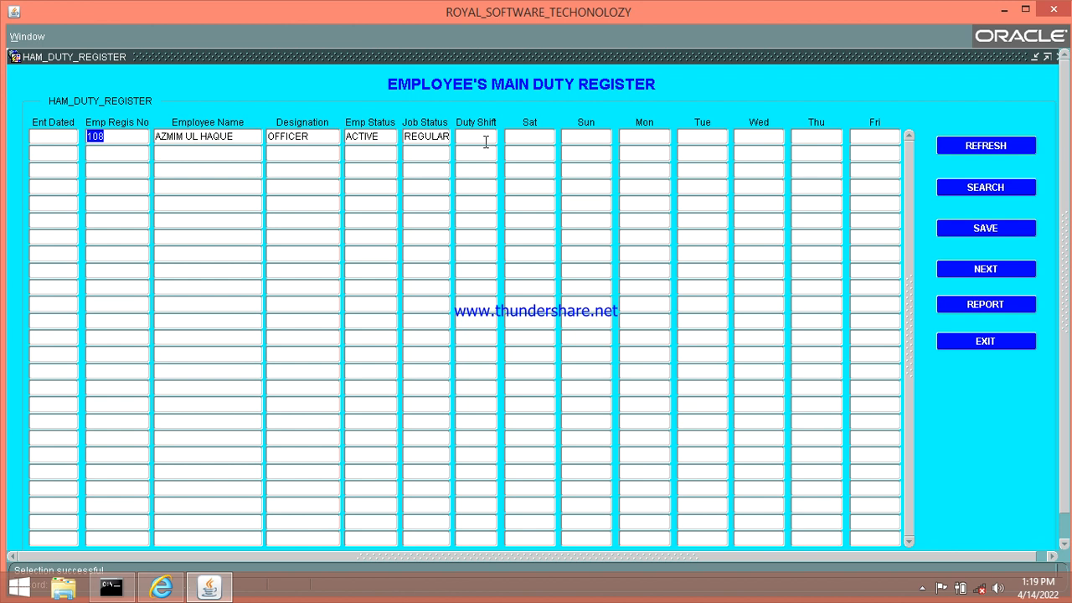
Go through the first employee's weekday duty fields from Saturday to Friday
click(542, 140)
click(579, 136)
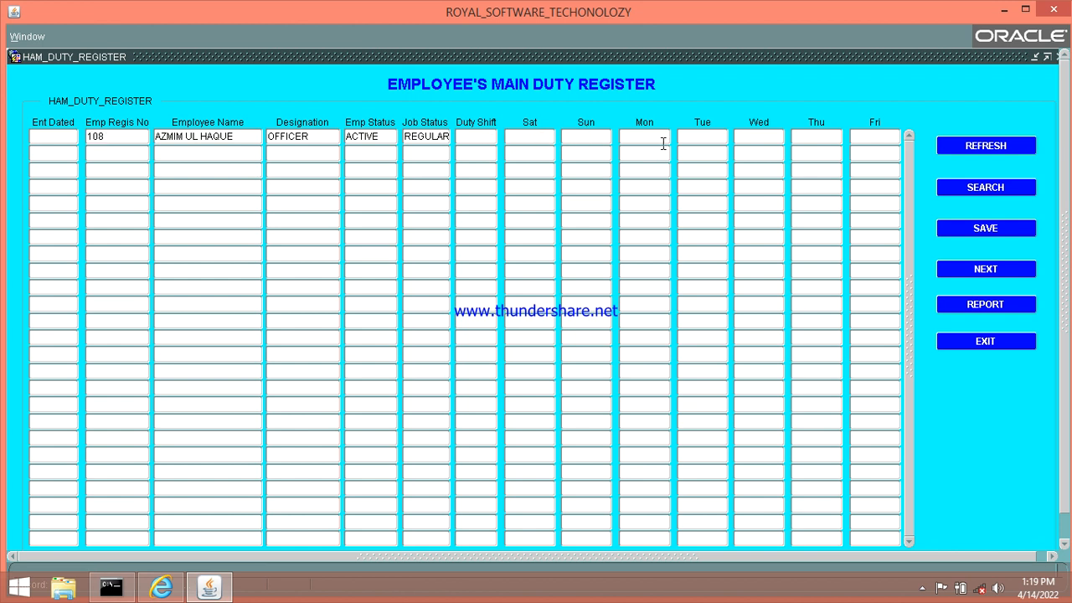
click(779, 142)
click(881, 139)
click(168, 165)
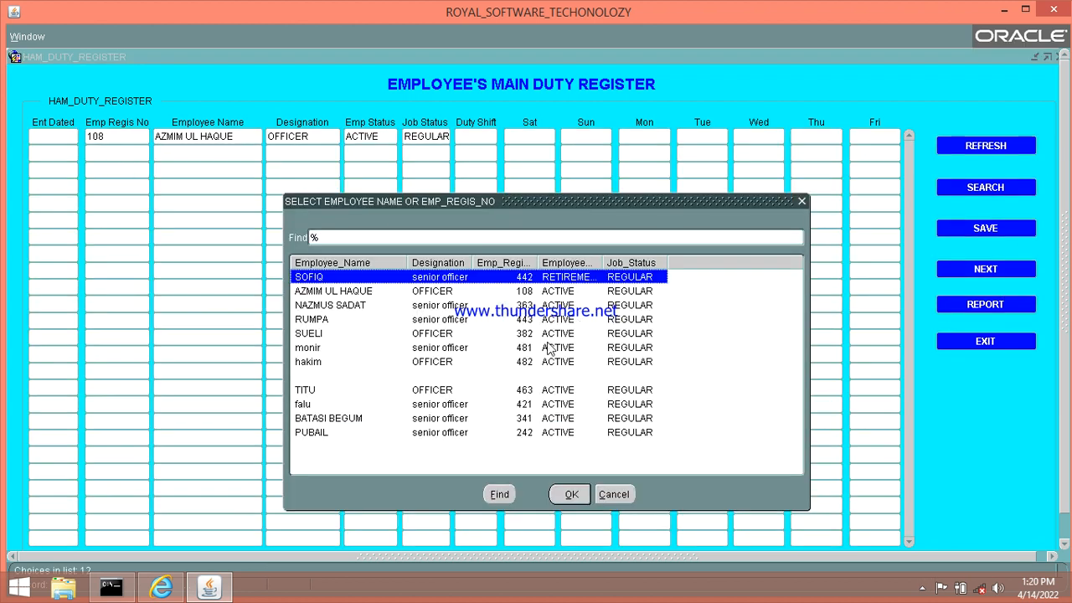
click(610, 494)
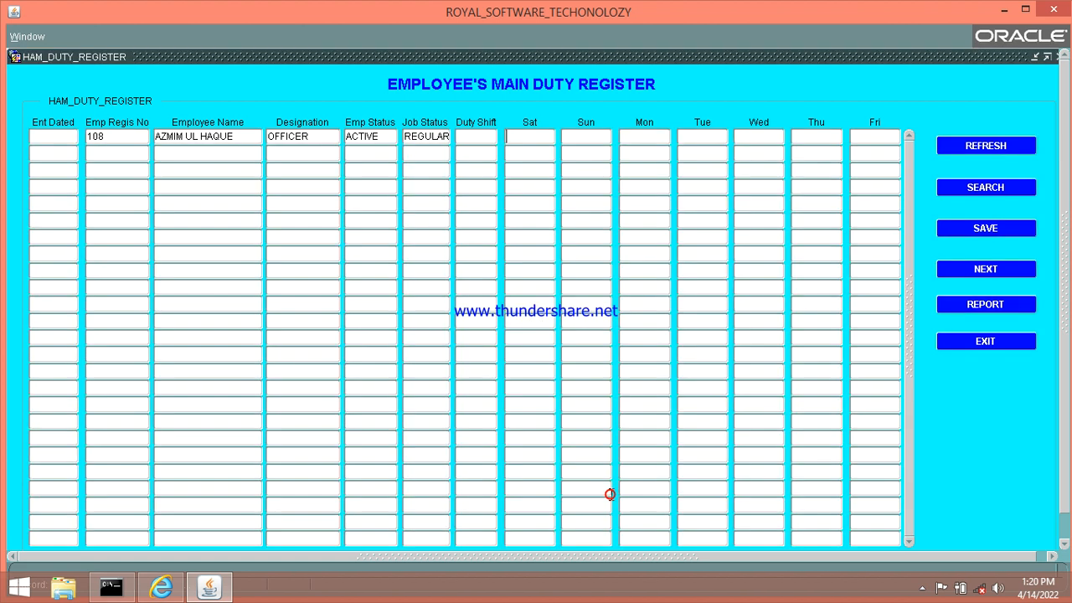
click(99, 156)
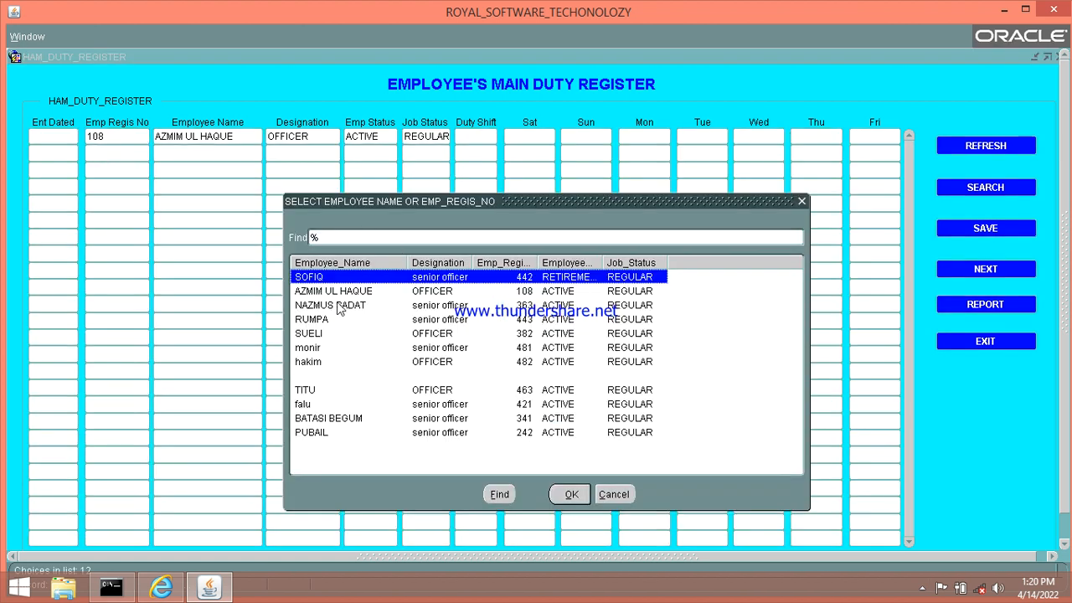
click(620, 494)
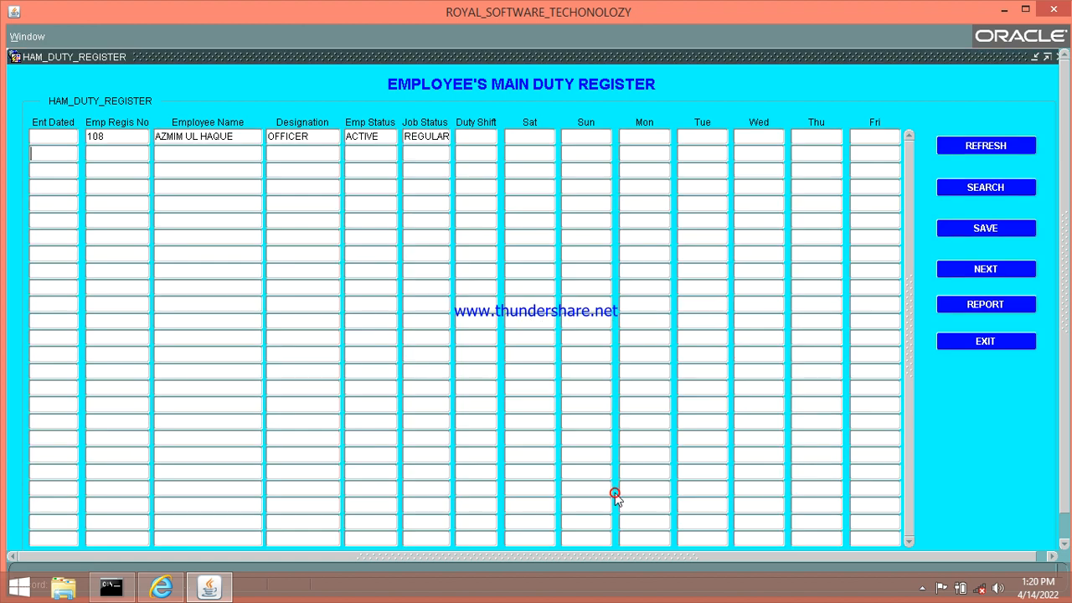
Fill the second row with the fourth listed employee, a senior officer, and go through the duty shift and Saturday fields
double_click(112, 146)
click(423, 320)
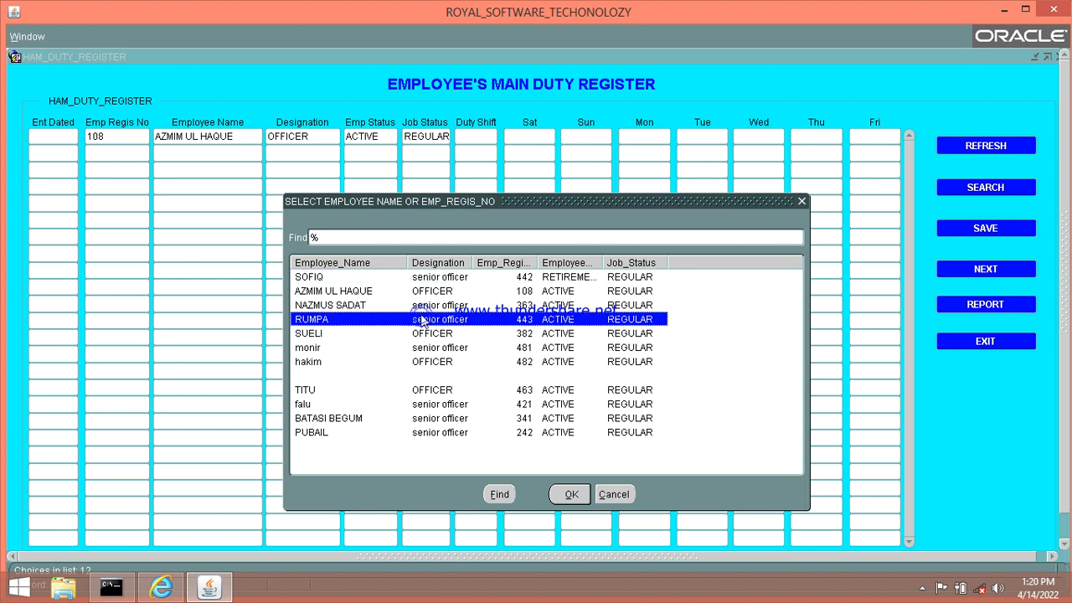
double_click(423, 321)
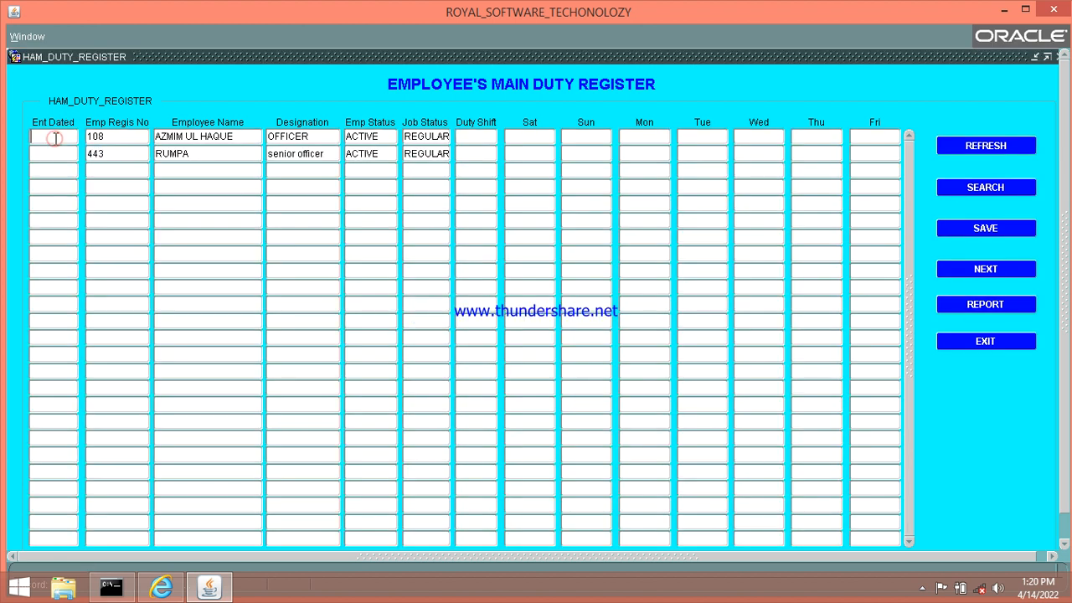
click(492, 156)
click(532, 141)
Refresh the duty register, search for all stored duty records and look through them to the last one
click(1000, 146)
click(995, 191)
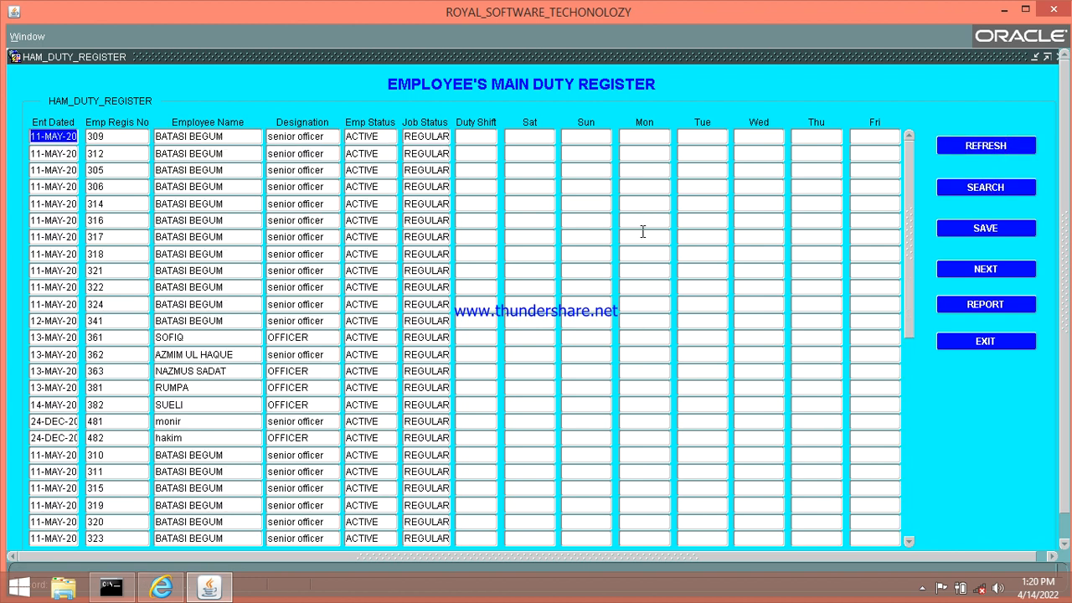
drag(911, 190, 921, 485)
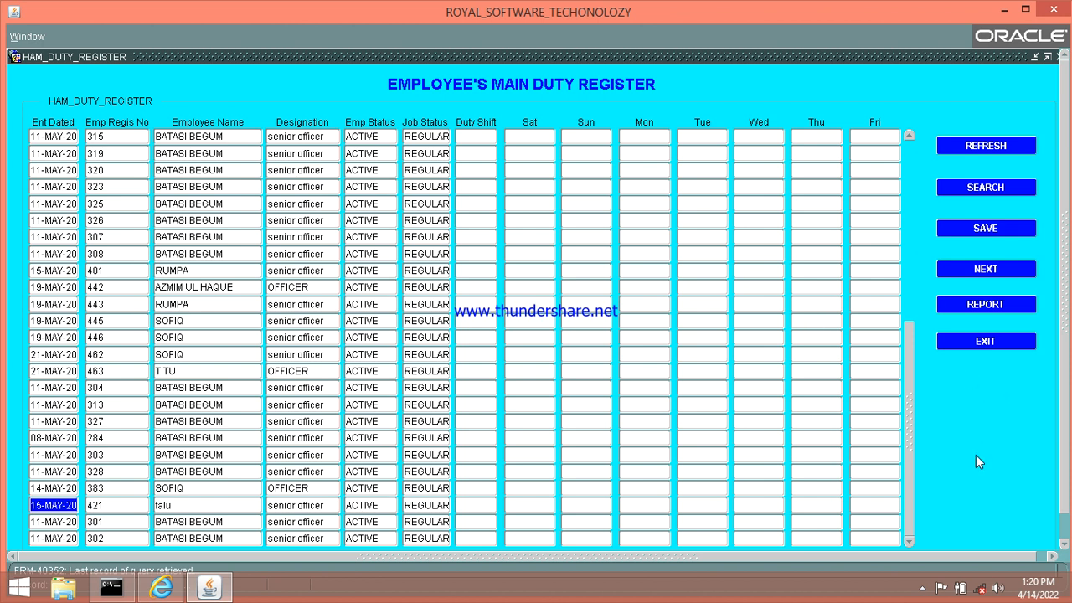
Try the duty register's report function and exit the register
click(994, 308)
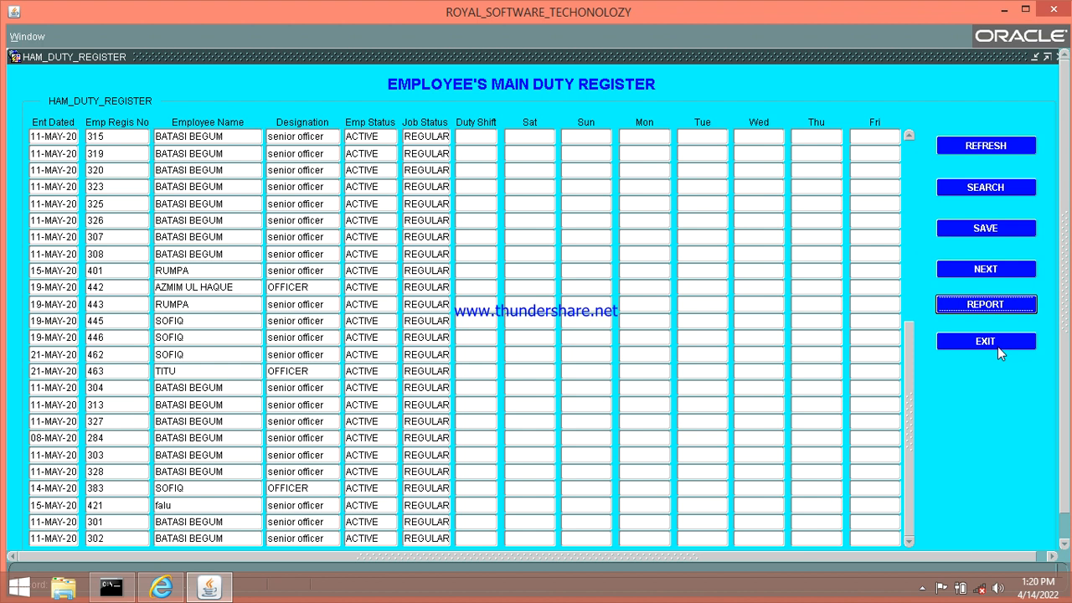
click(998, 346)
Open the Attendance Register, examine its columns from transaction ID to absent penalty and remarks, and close it
double_click(575, 302)
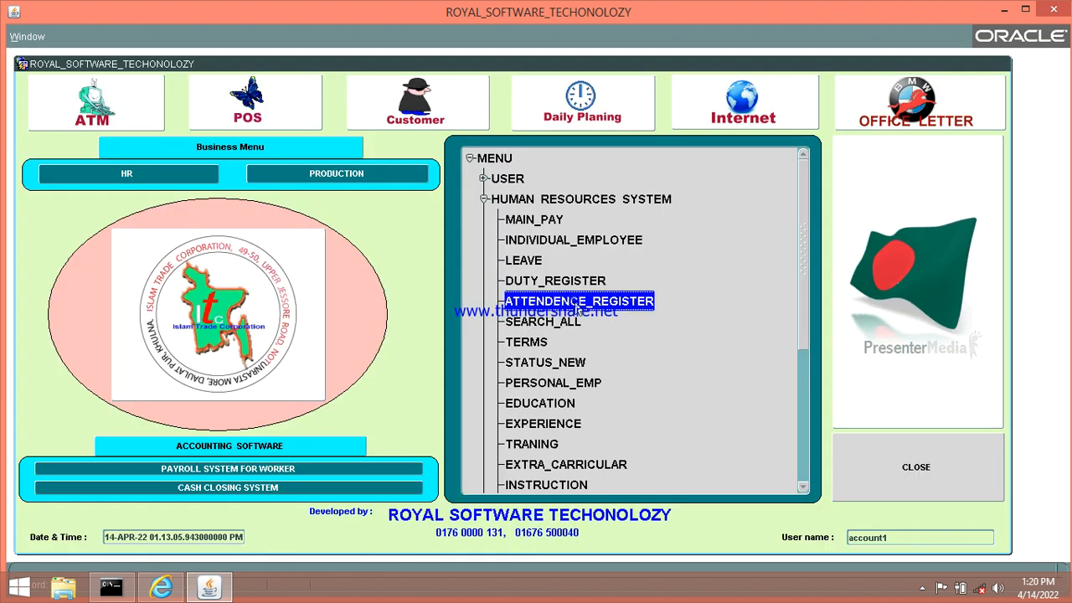
click(313, 198)
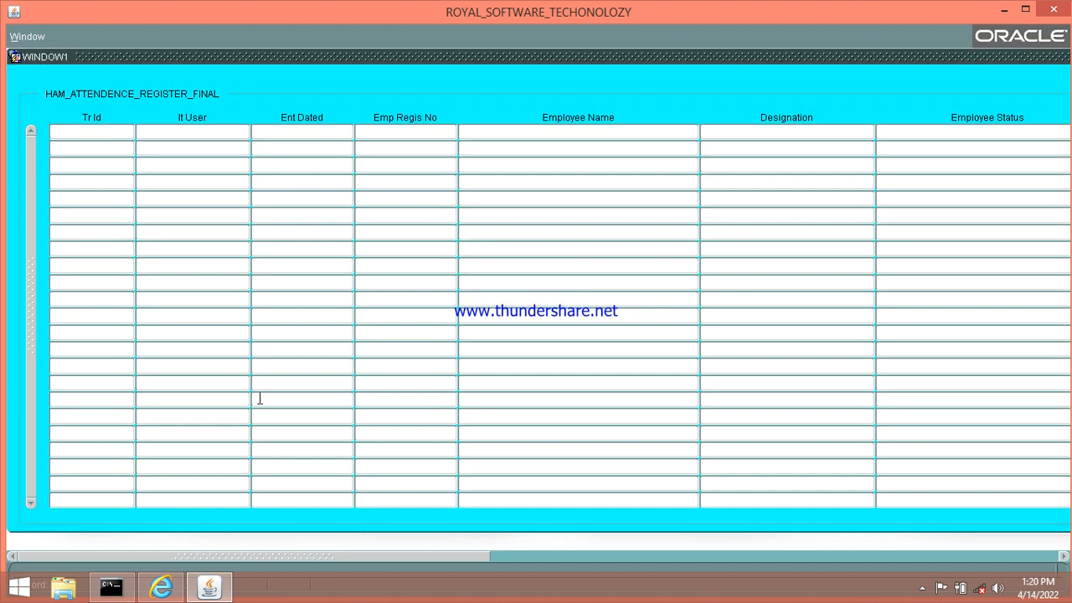
drag(386, 560, 1059, 542)
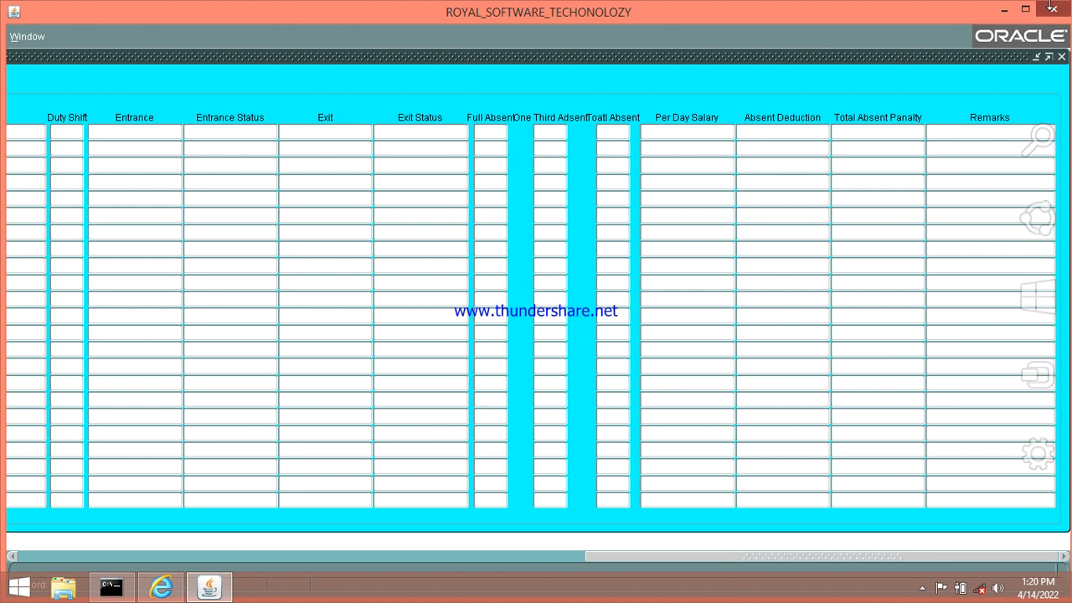
click(1061, 56)
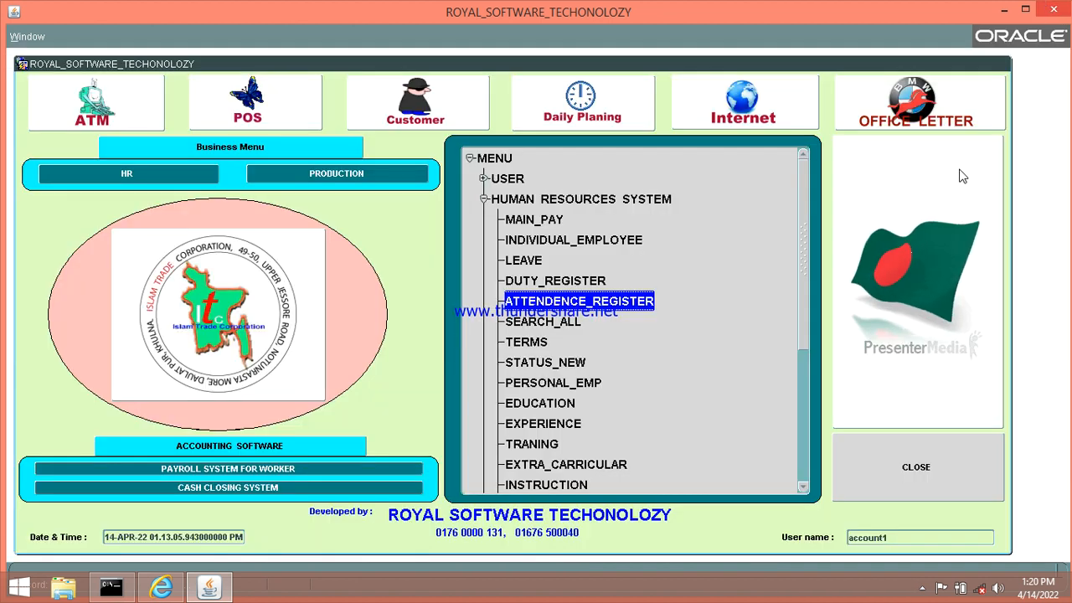
Open the combined record search and view one employee's education, personal, training, experience, status and extra-curricular records
double_click(545, 321)
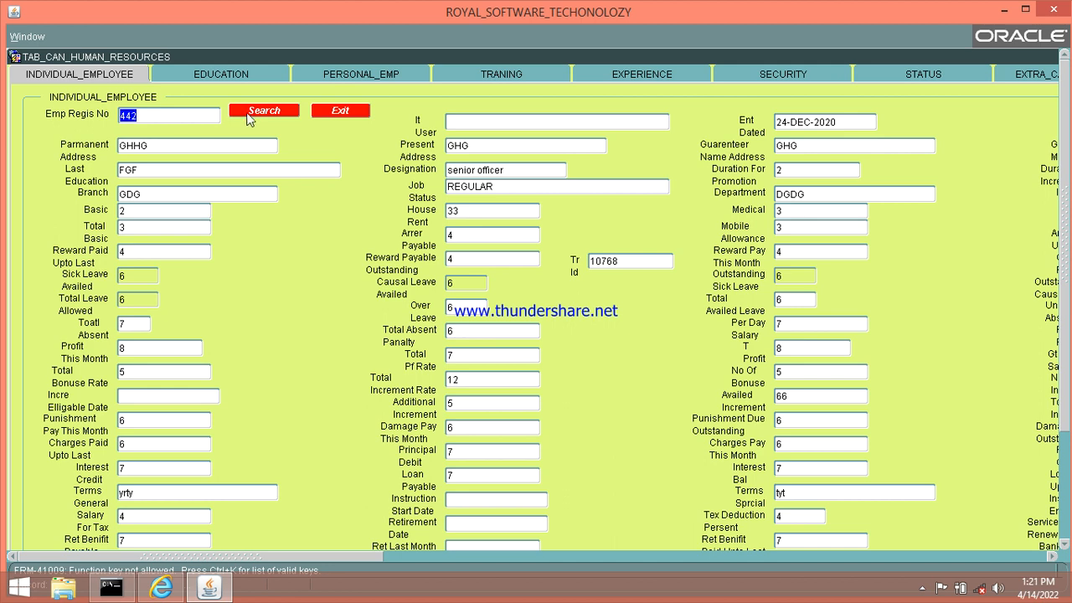
click(209, 79)
click(338, 76)
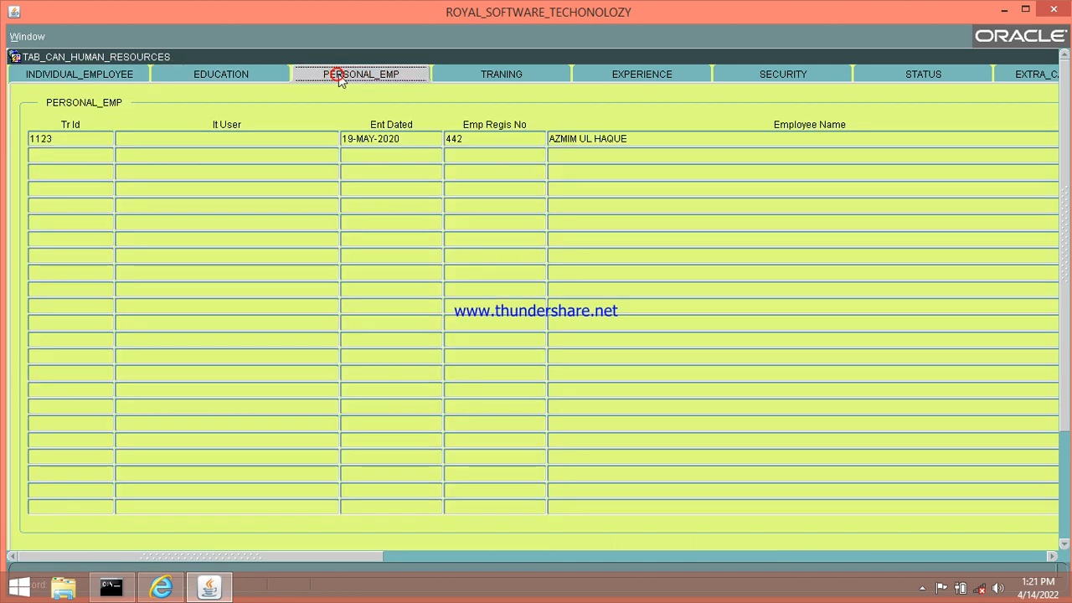
click(482, 80)
click(606, 78)
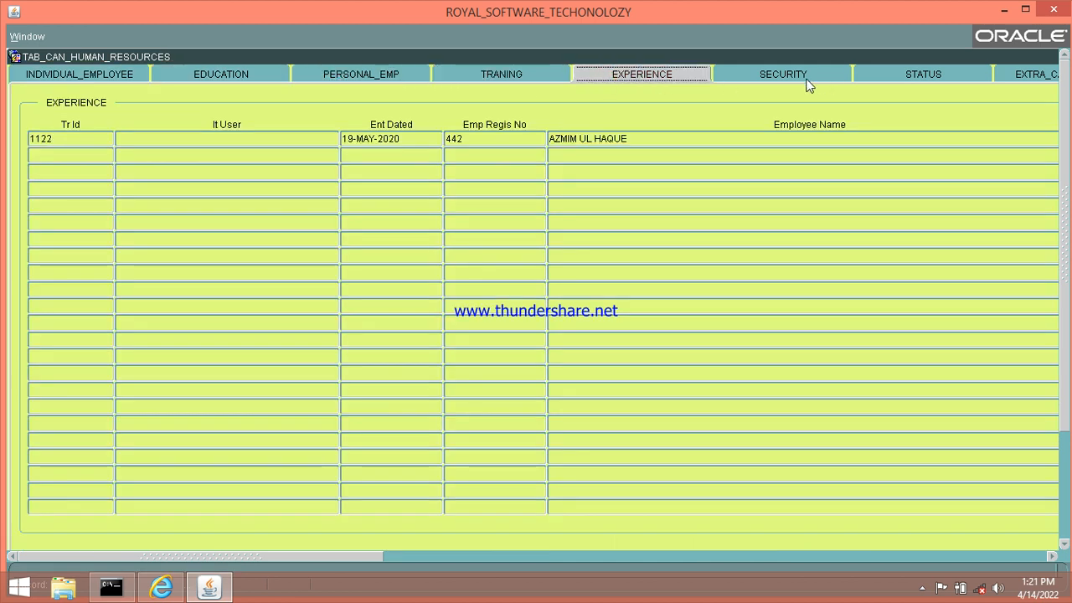
click(931, 71)
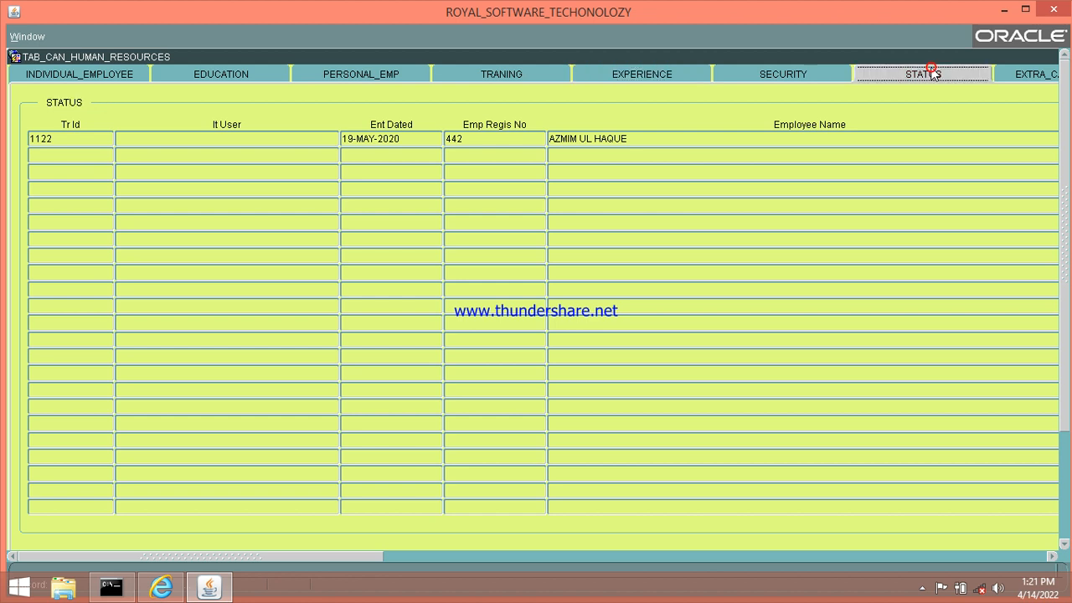
click(1027, 75)
Go through the employee's education, personal, training, experience and security records again
click(204, 76)
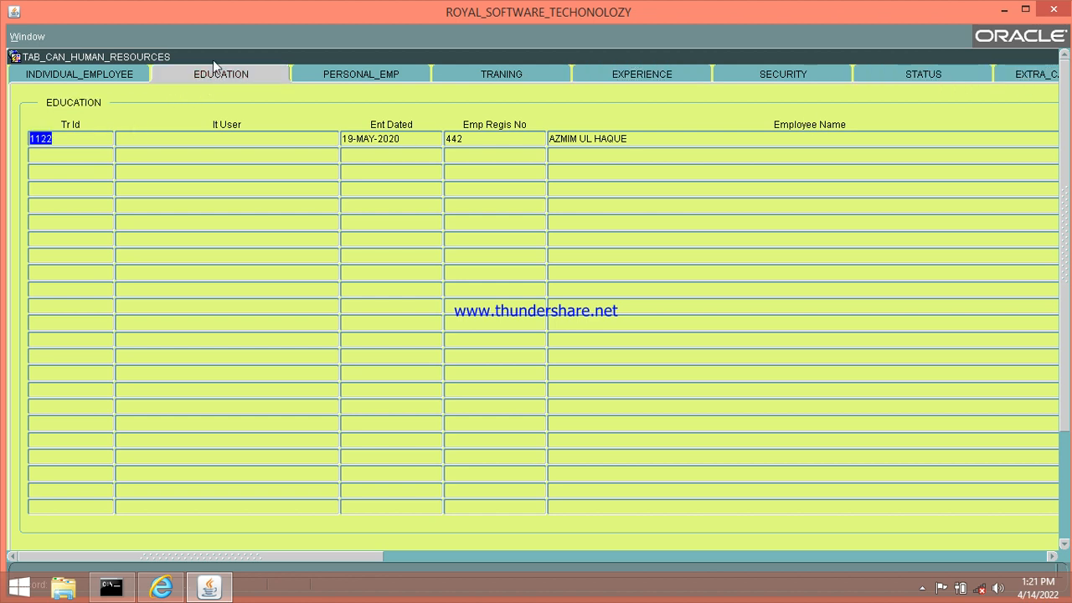
click(344, 80)
click(560, 76)
click(636, 74)
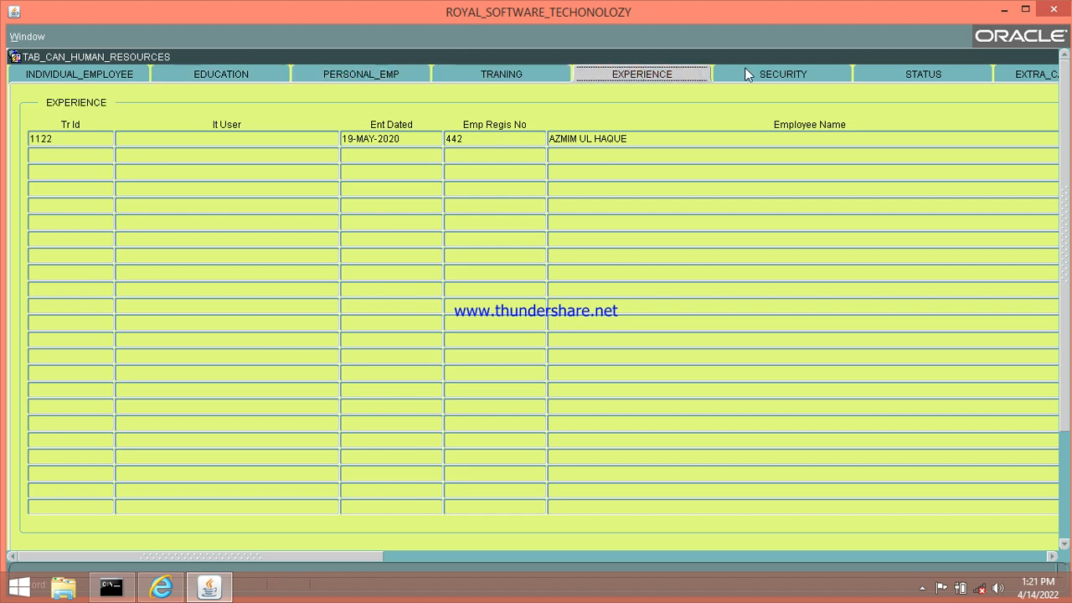
click(754, 73)
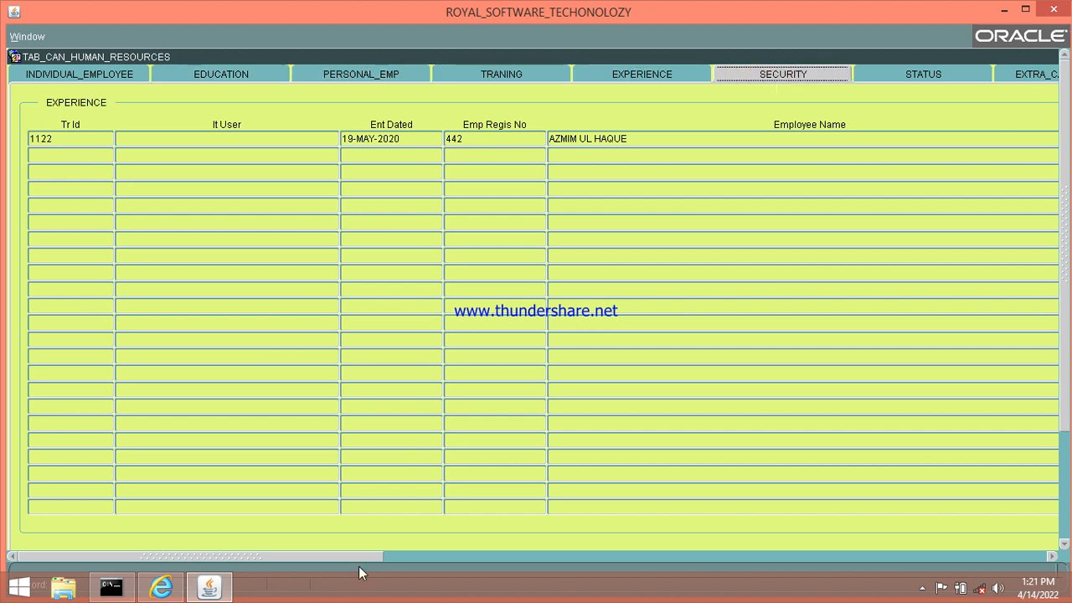
View the employee's promotion and posting records and the final instructions for loan, bonus stop and service benefit stop
drag(362, 554, 997, 565)
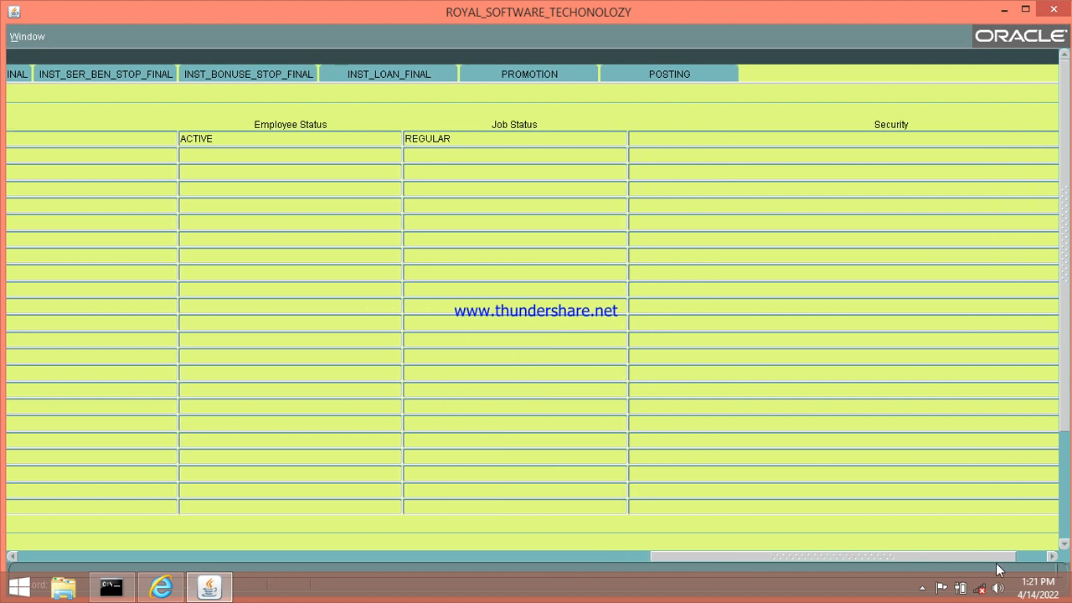
click(540, 76)
click(659, 80)
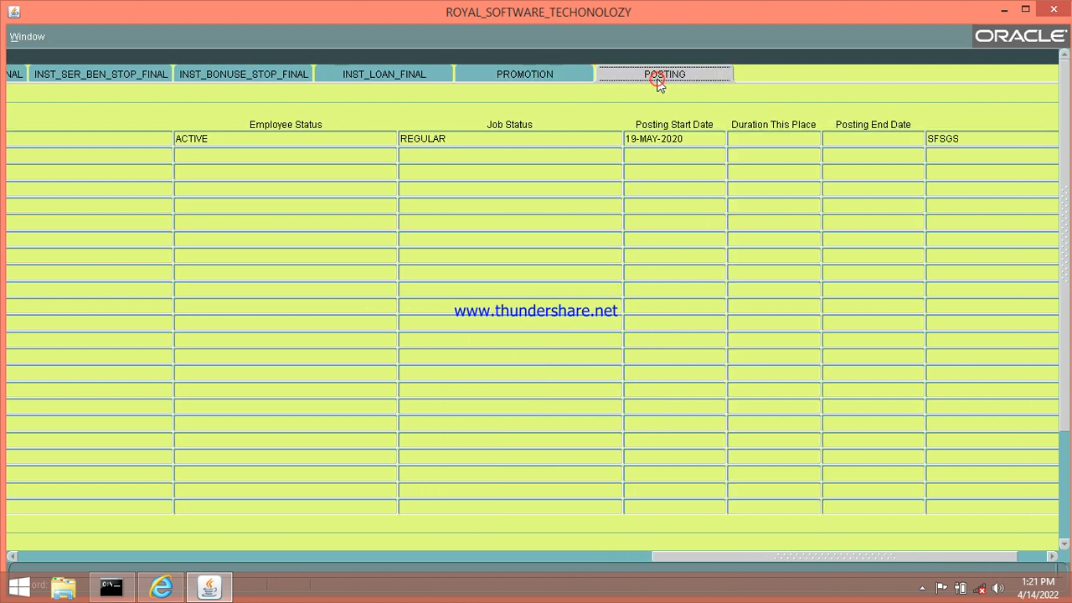
click(386, 75)
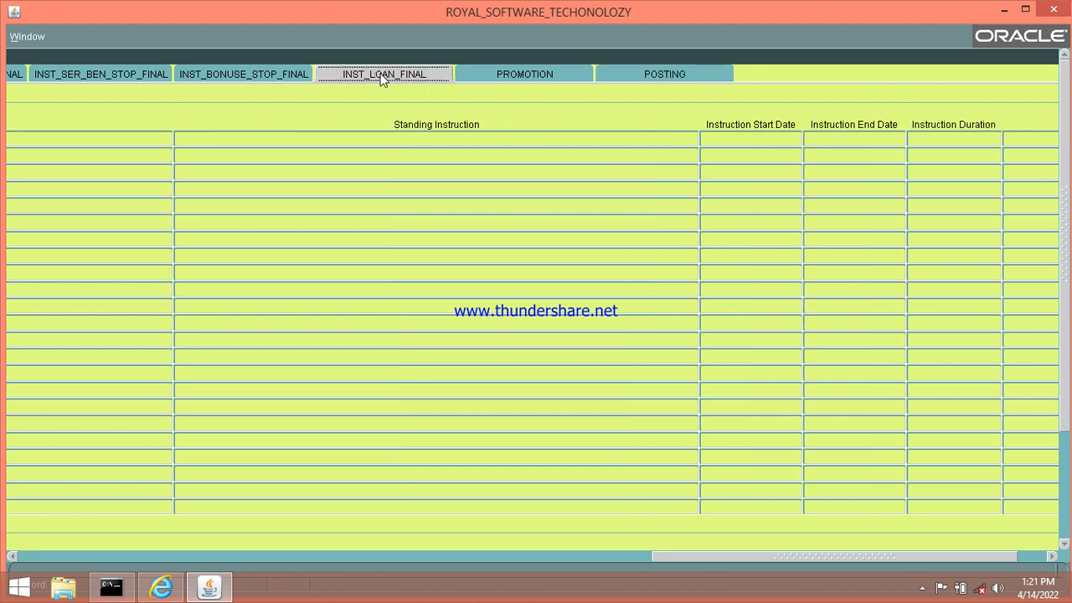
click(261, 72)
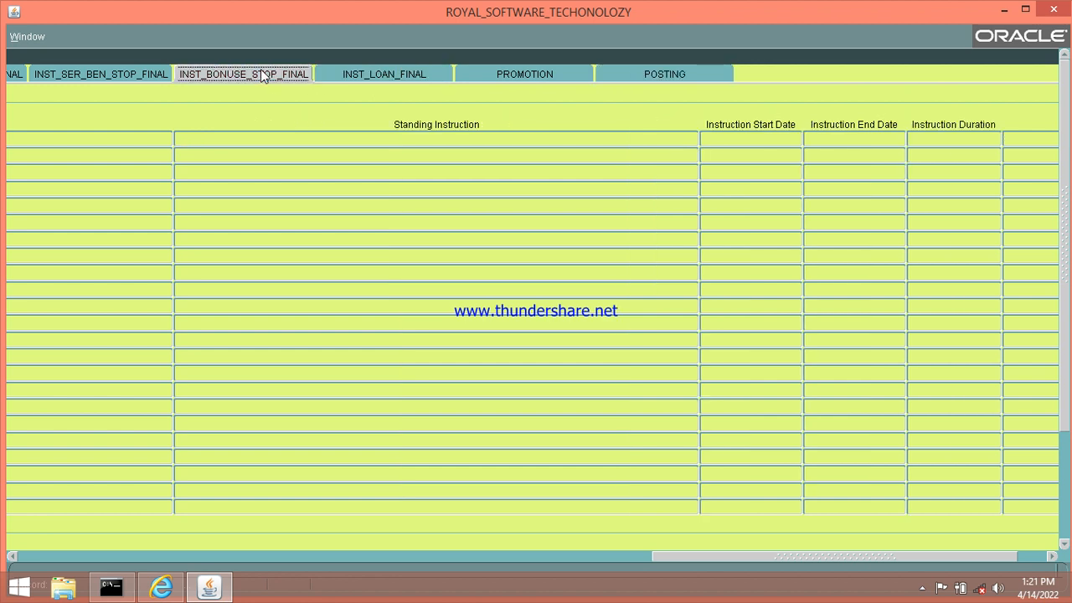
click(159, 75)
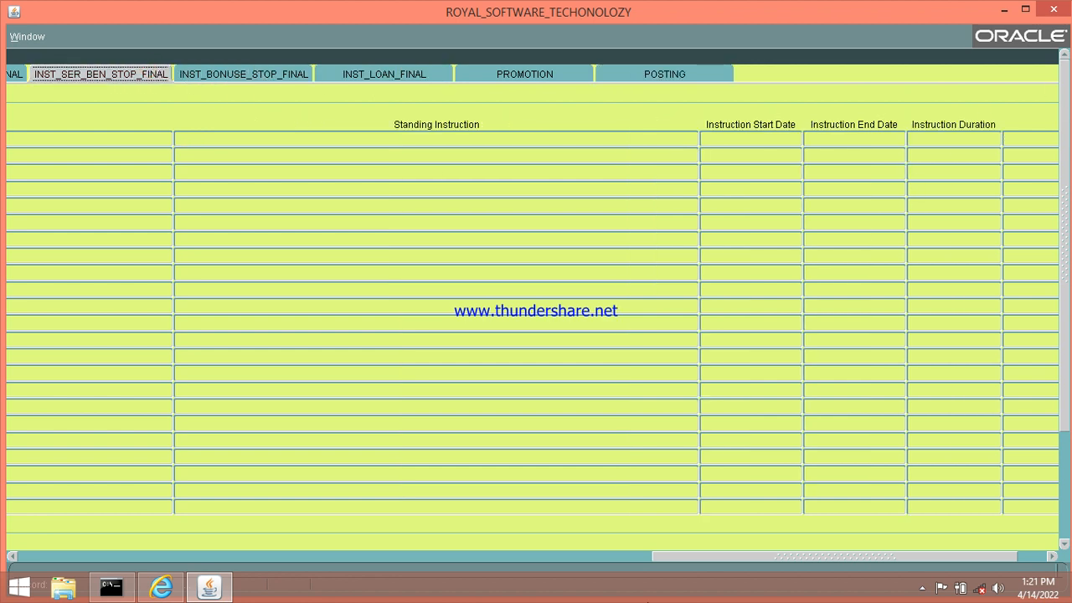
View the final increment-stop and salary-stop instructions and close the combined record search
drag(689, 556, 581, 556)
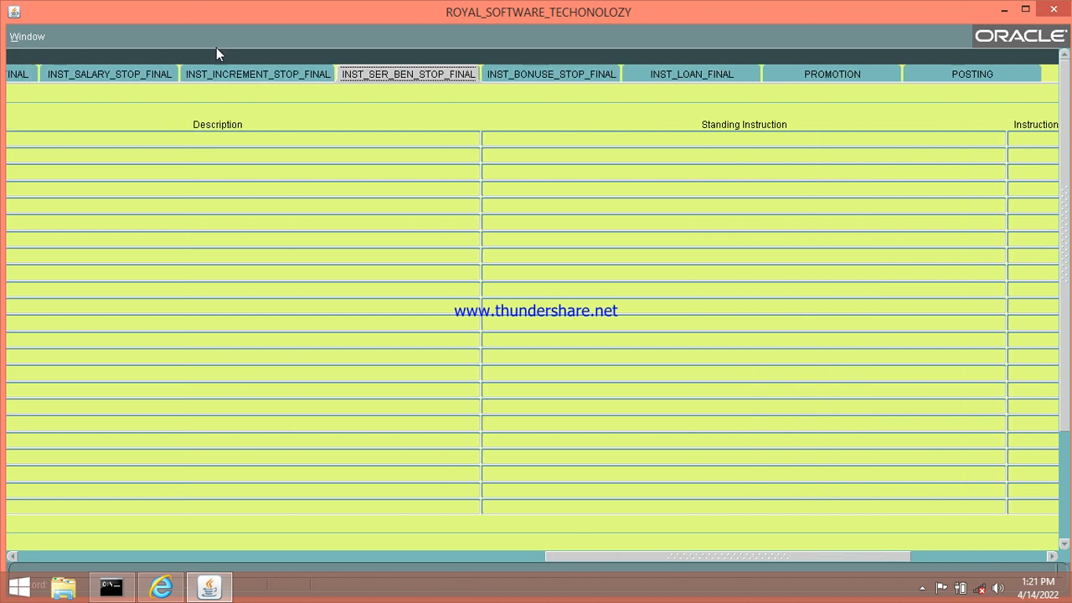
click(258, 74)
click(127, 72)
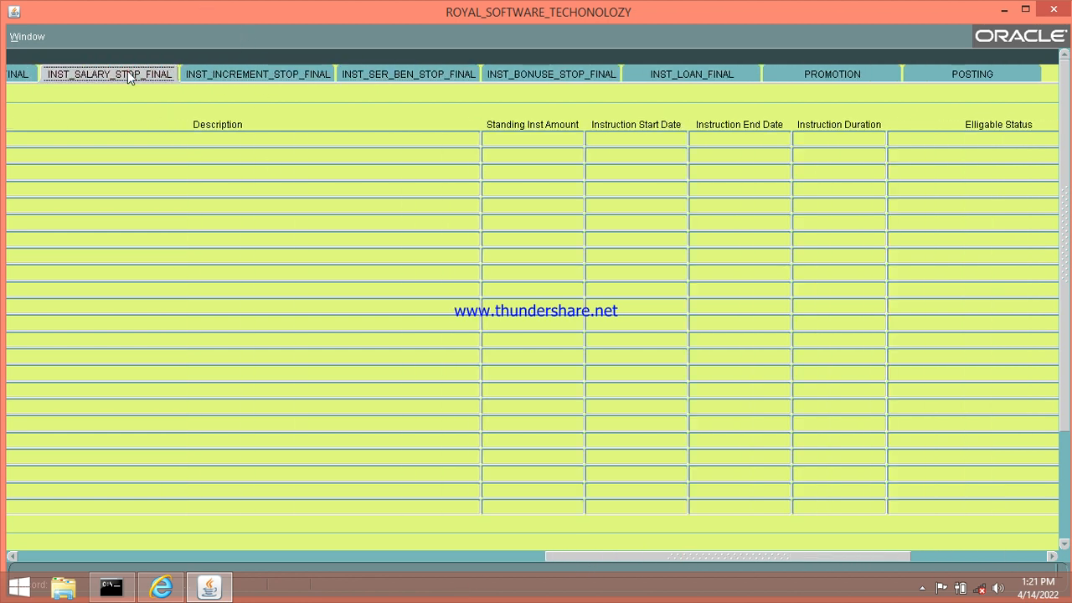
click(1052, 7)
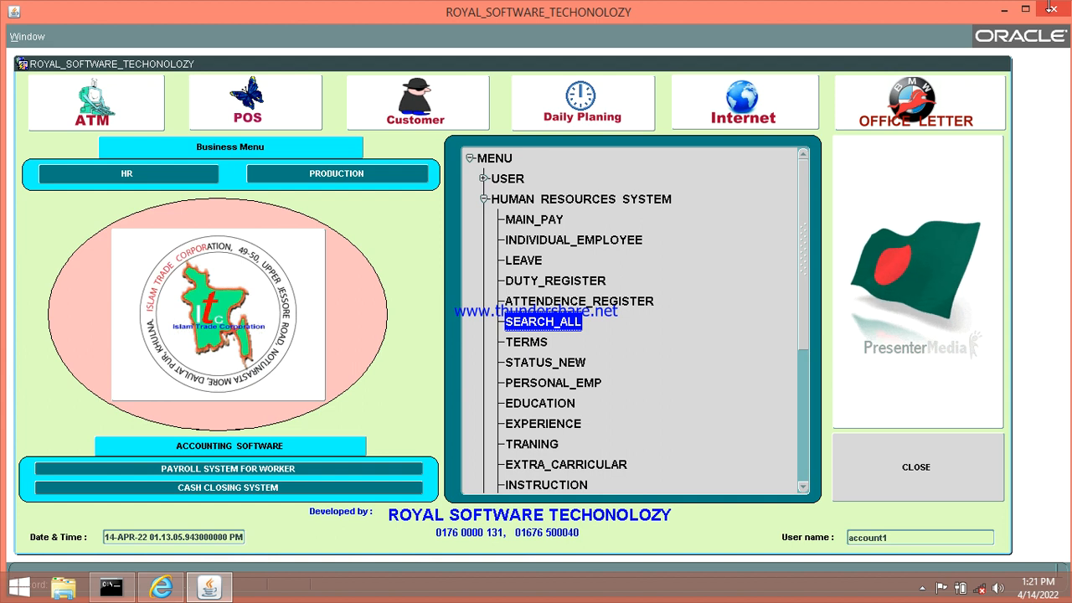
Open the employees' terms and conditions form, search for all records, check the special terms and exit
click(525, 342)
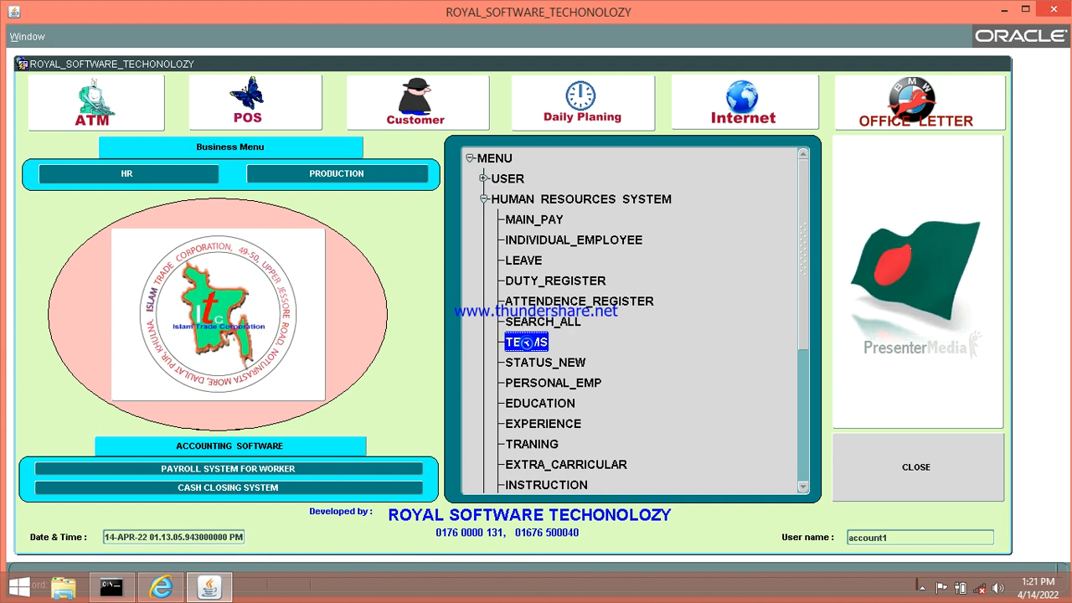
double_click(525, 342)
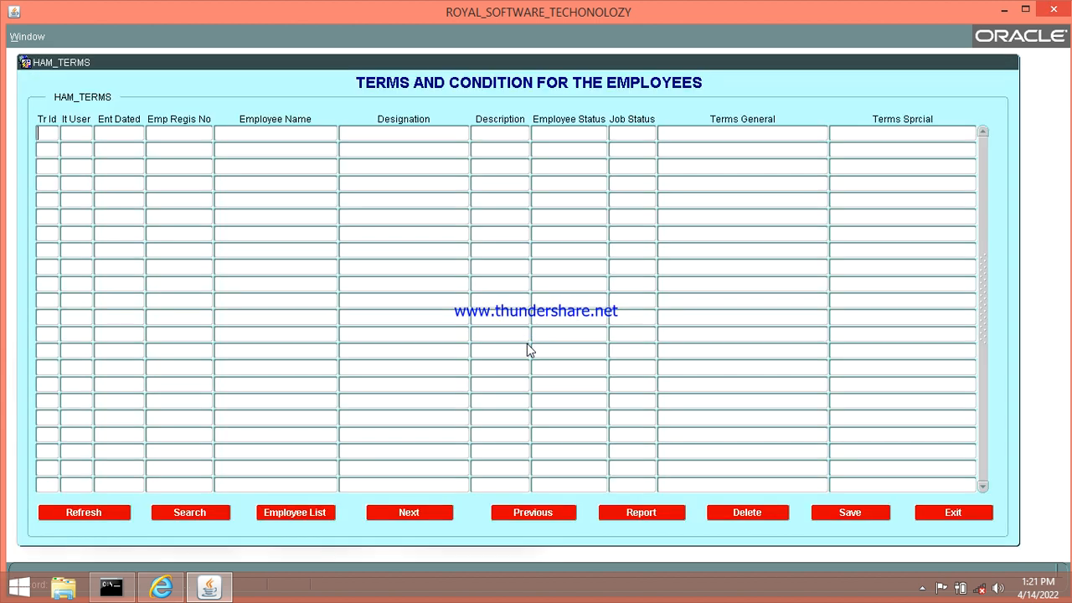
click(188, 514)
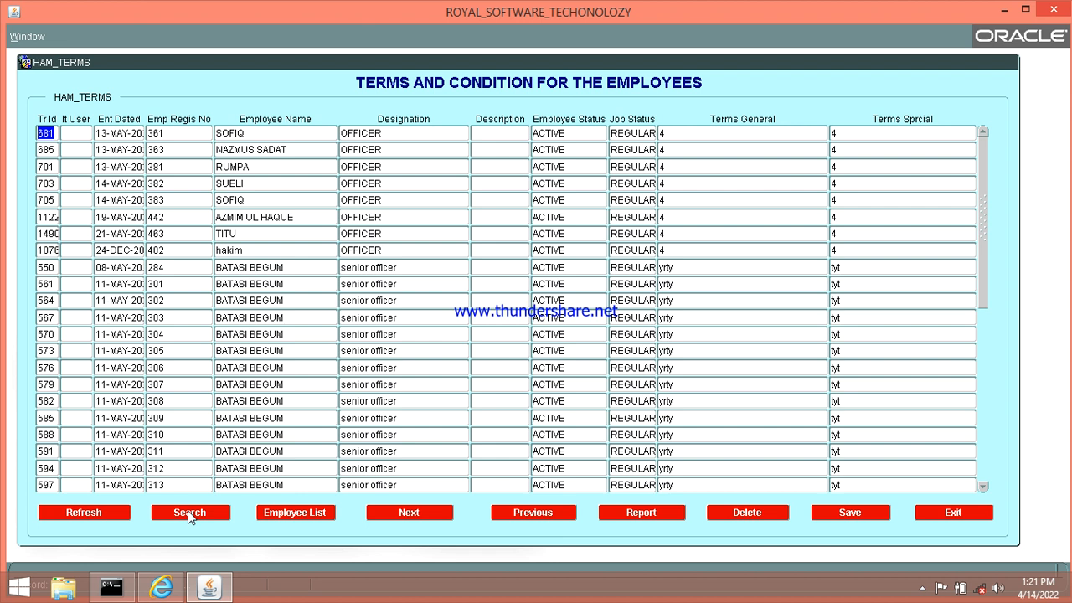
click(907, 136)
click(951, 513)
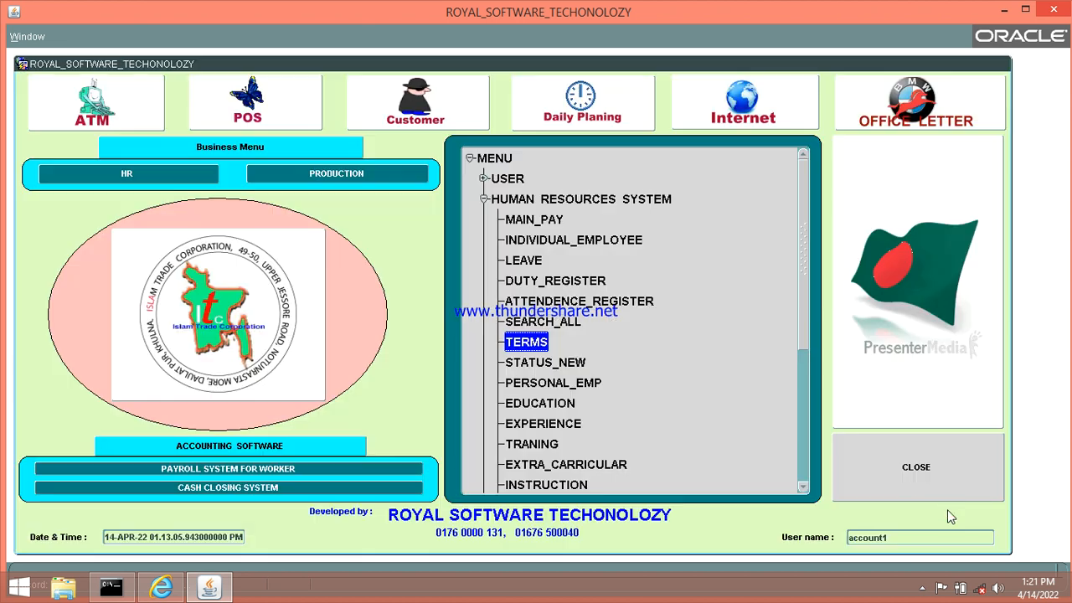
Open the new employee status form, refresh it, search for all status records and look through them to the end
double_click(553, 364)
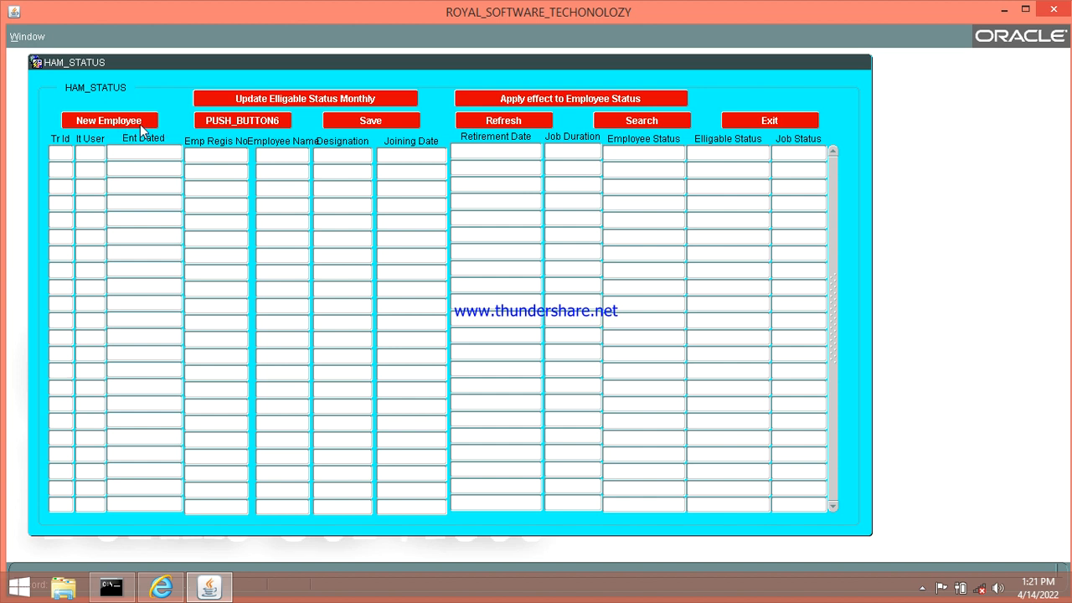
click(528, 122)
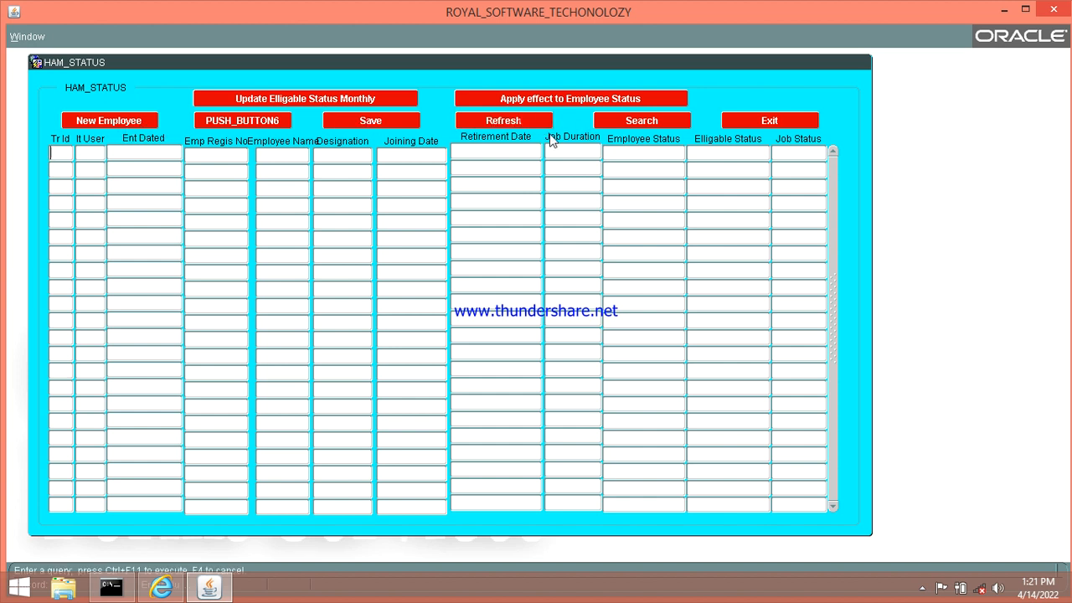
click(660, 121)
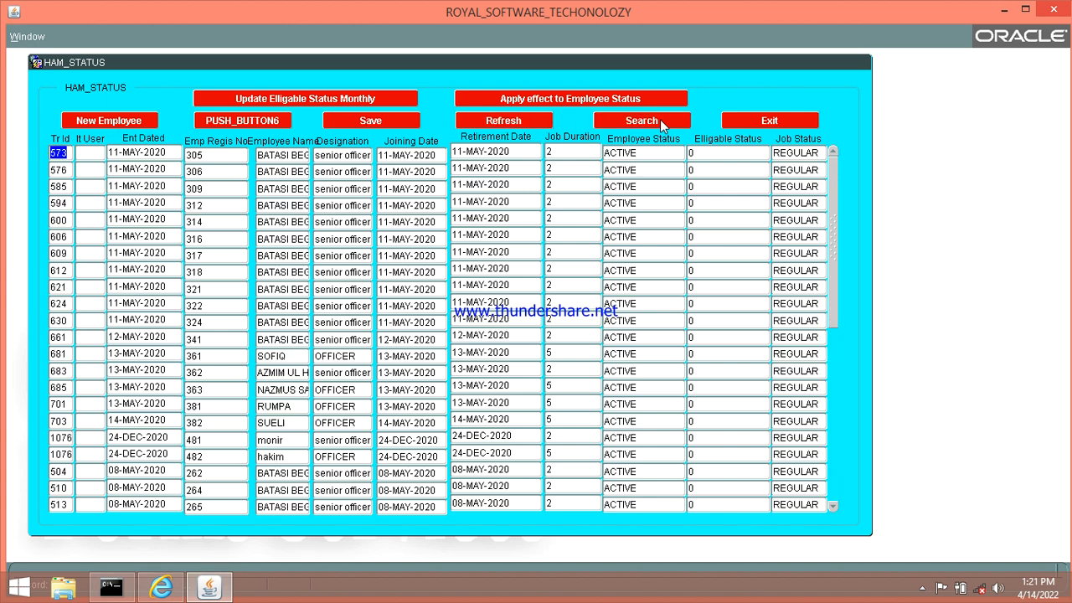
click(441, 240)
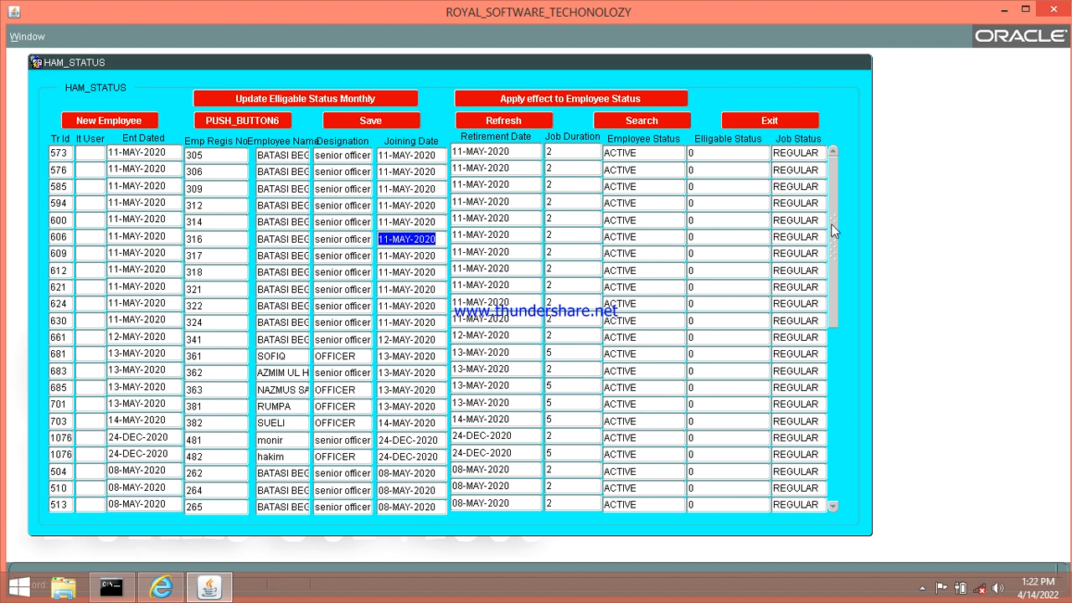
drag(834, 231, 844, 306)
drag(838, 345, 828, 407)
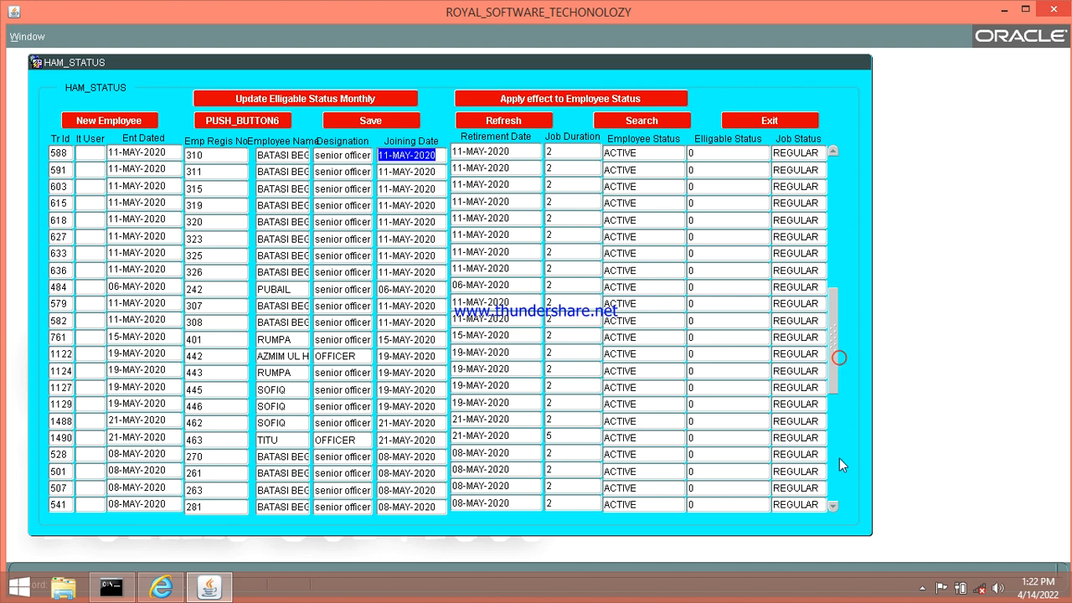
drag(833, 359, 834, 452)
Examine the employee name, designation and joining date fields of the last status records and exit the form
click(320, 335)
click(383, 307)
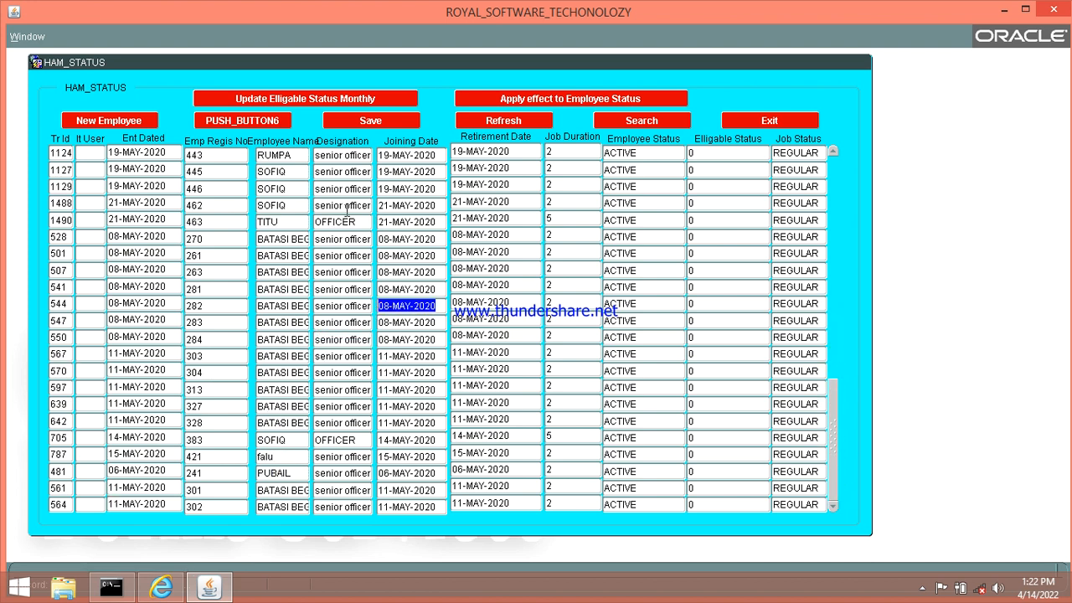
click(297, 173)
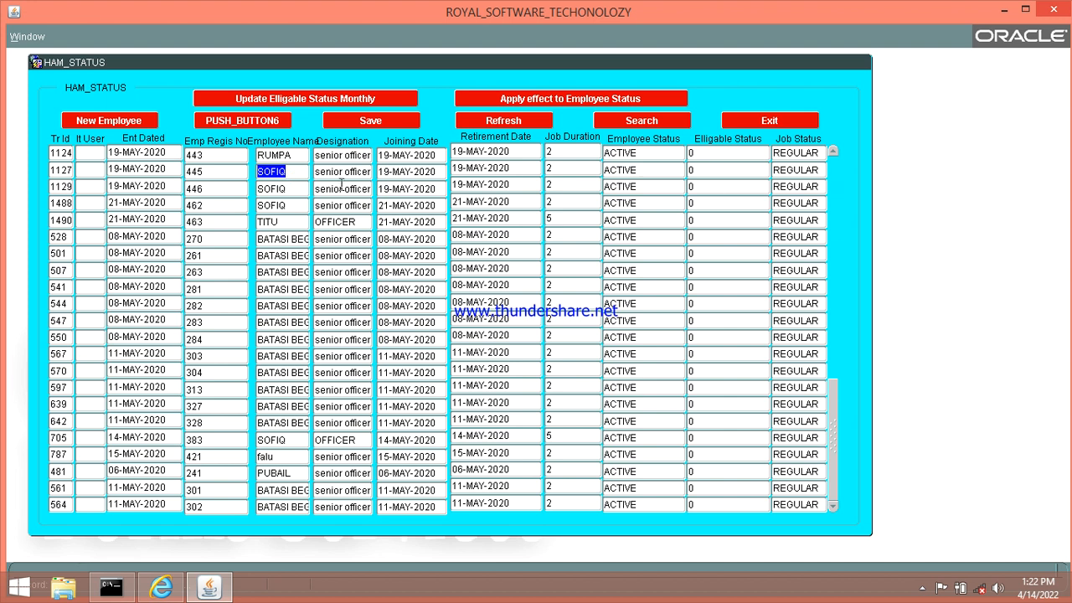
click(764, 117)
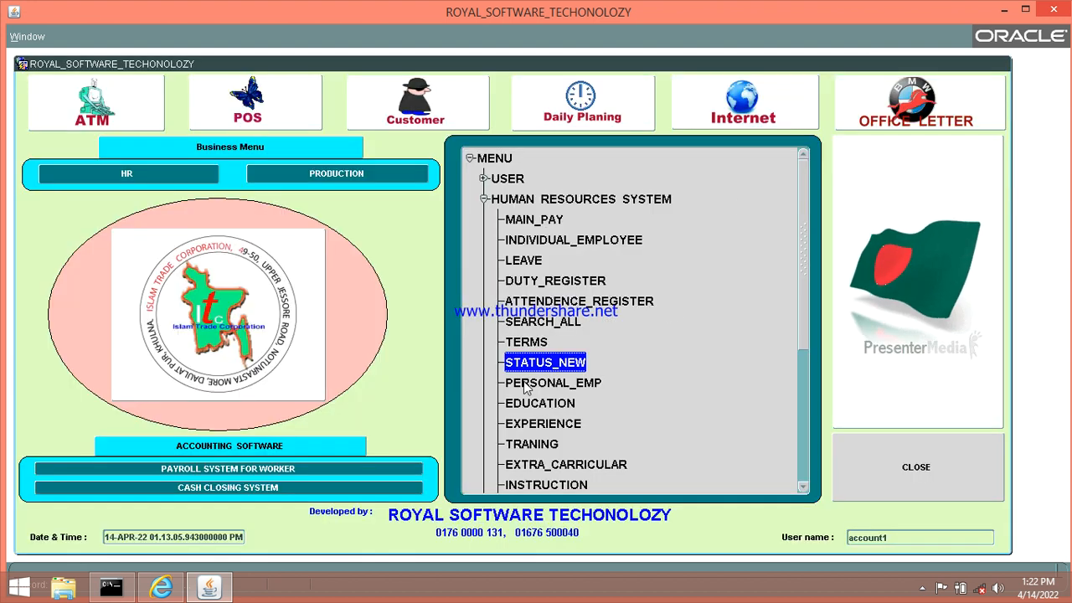
Open the employee general information form, search for all records, examine the columns through job status and exit
double_click(527, 383)
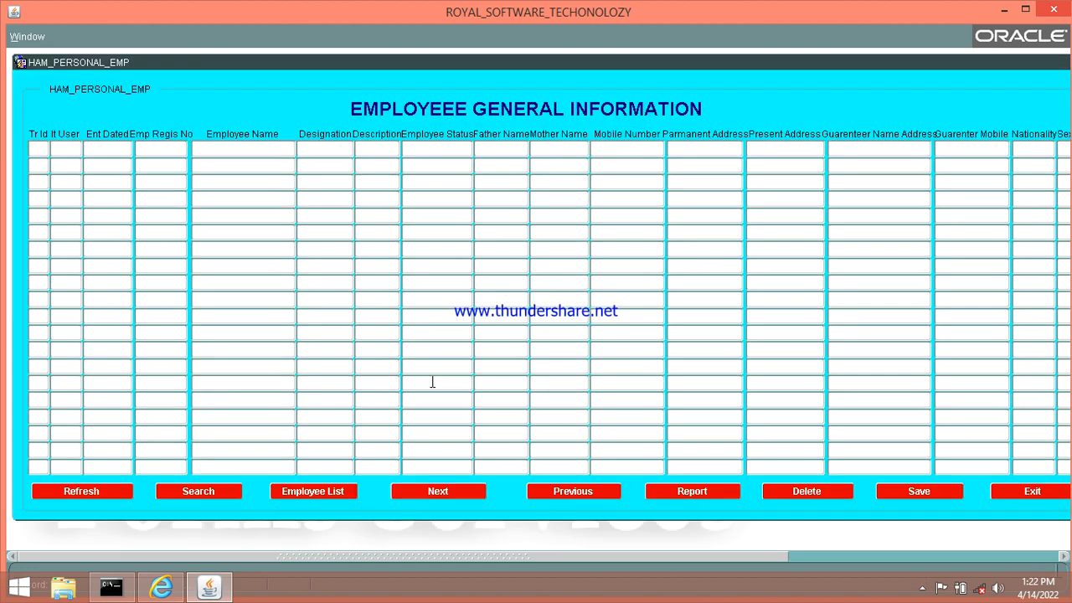
click(208, 492)
drag(108, 560, 448, 600)
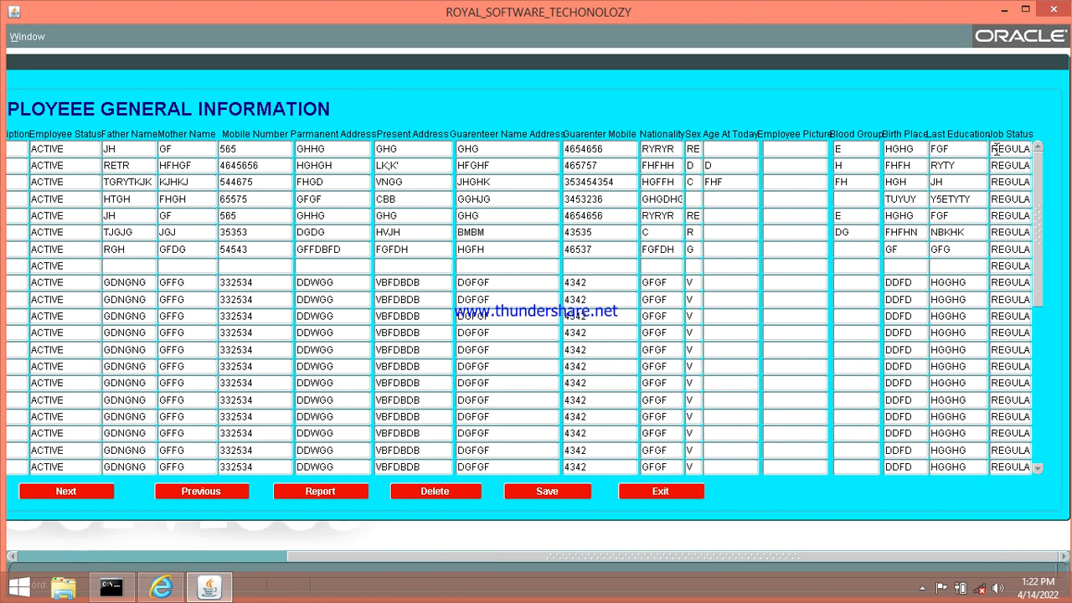
click(912, 149)
click(675, 492)
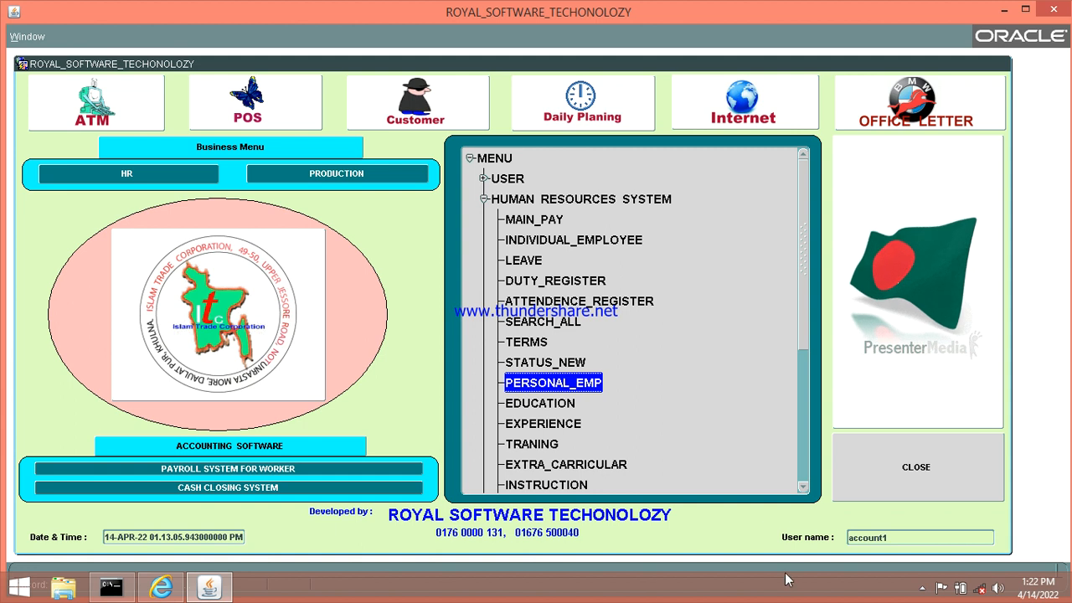
click(922, 589)
click(922, 589)
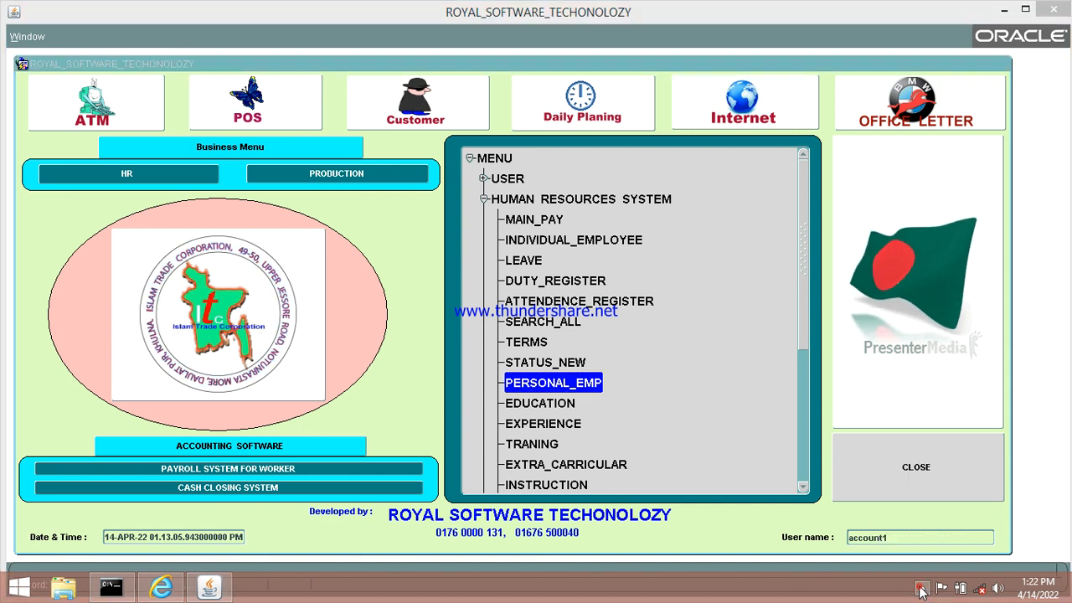
Open the employees' educational information form, search and examine the SSC to MSC columns, and try the report function
double_click(543, 403)
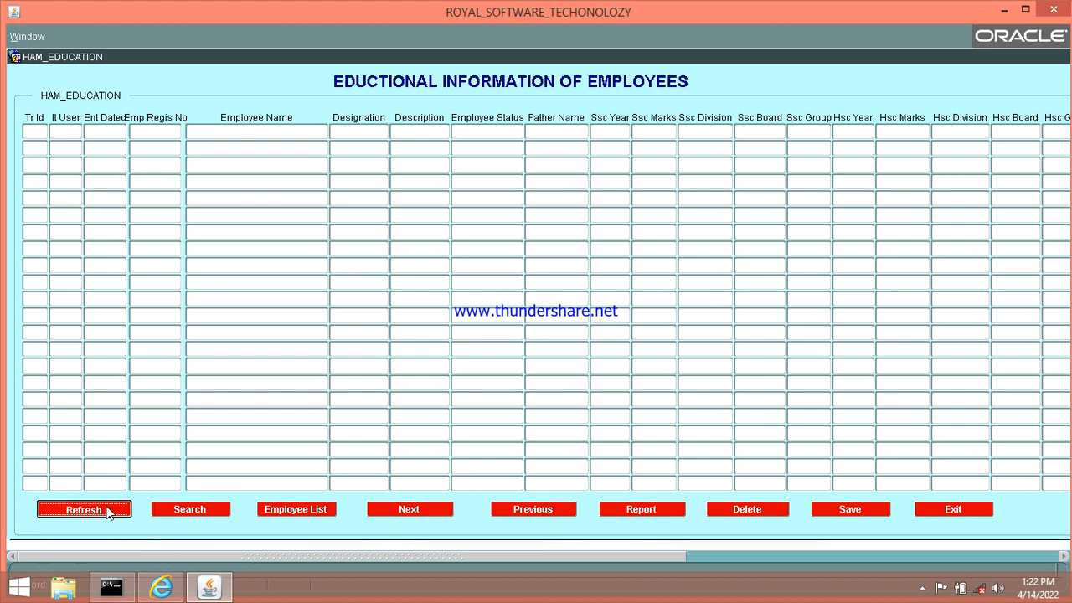
click(209, 509)
drag(257, 552, 749, 567)
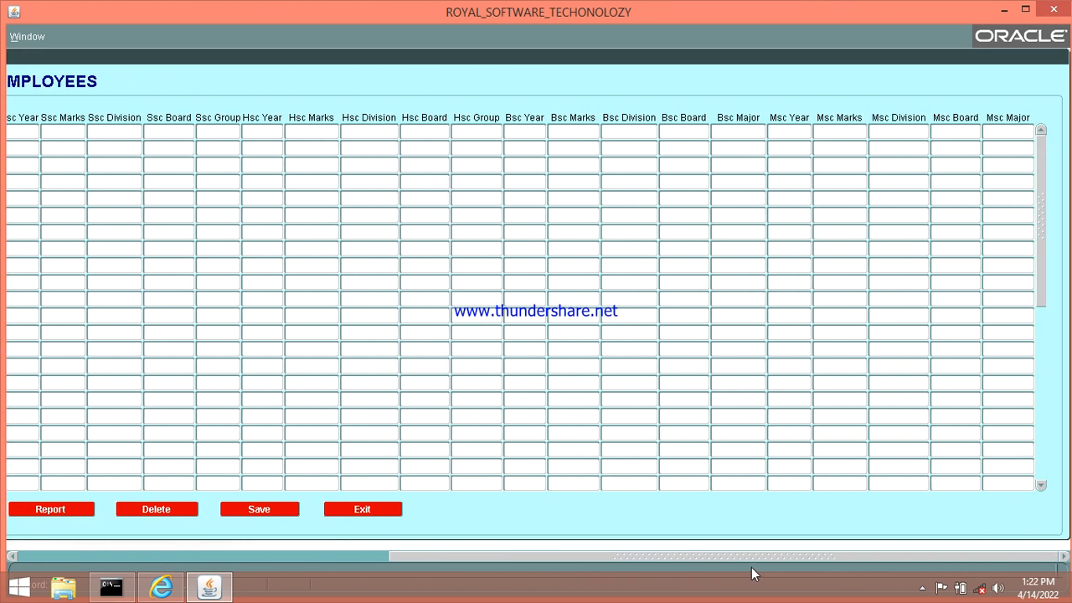
click(700, 148)
drag(436, 558, 71, 584)
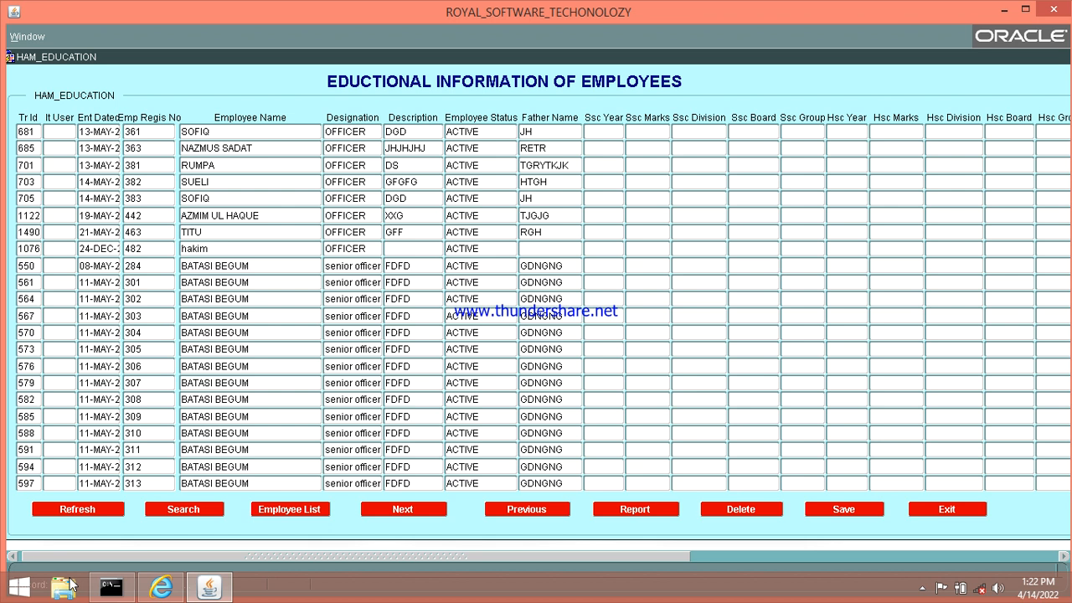
click(635, 508)
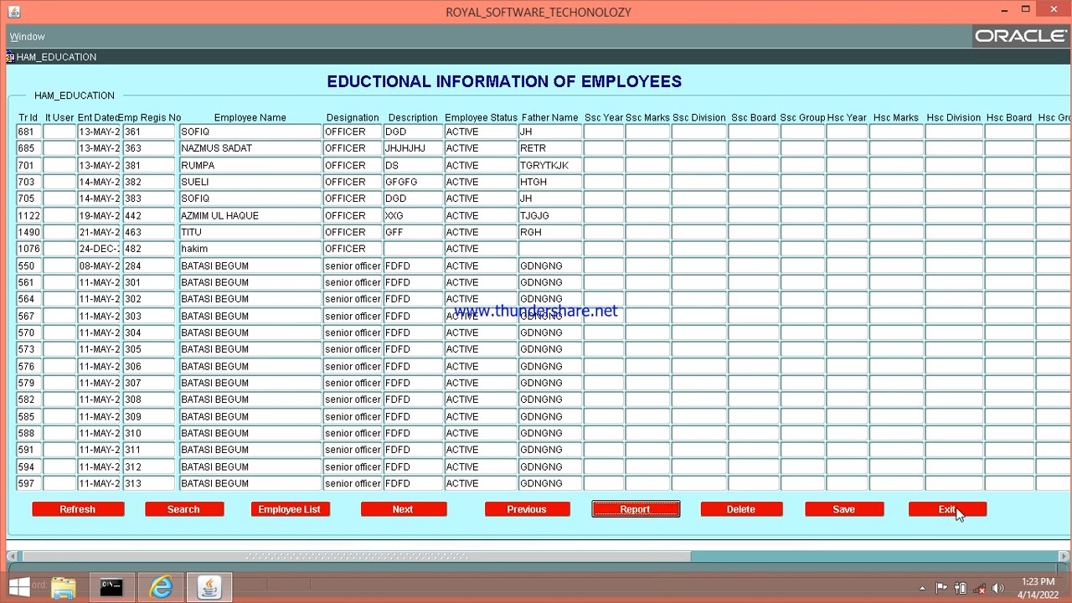
Leave the education form, open the employees' experience form, search for all records, look through them and exit
click(981, 507)
click(551, 424)
double_click(548, 425)
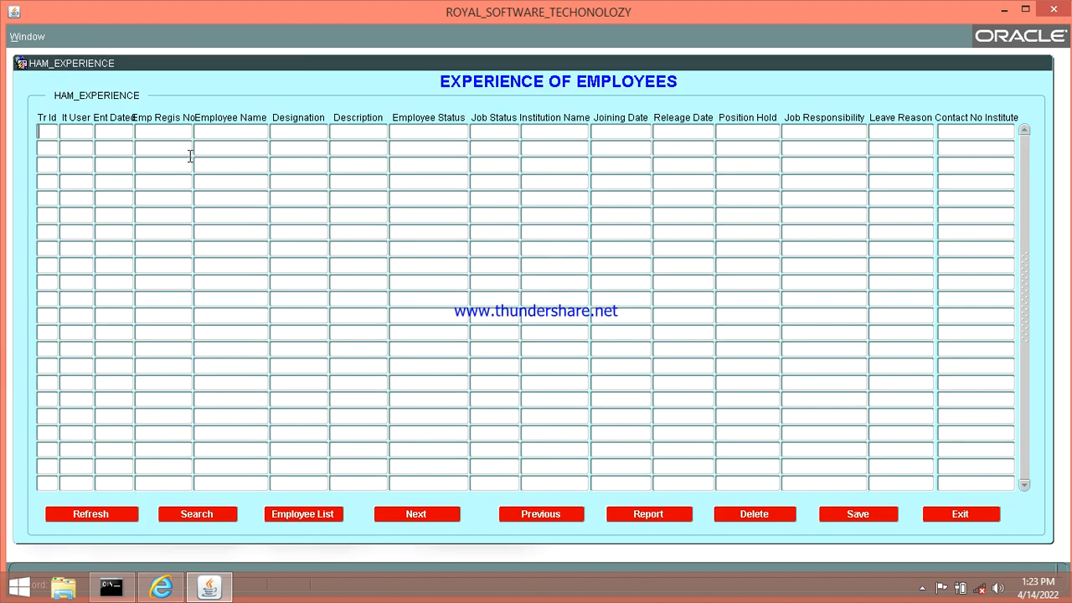
click(110, 512)
click(200, 511)
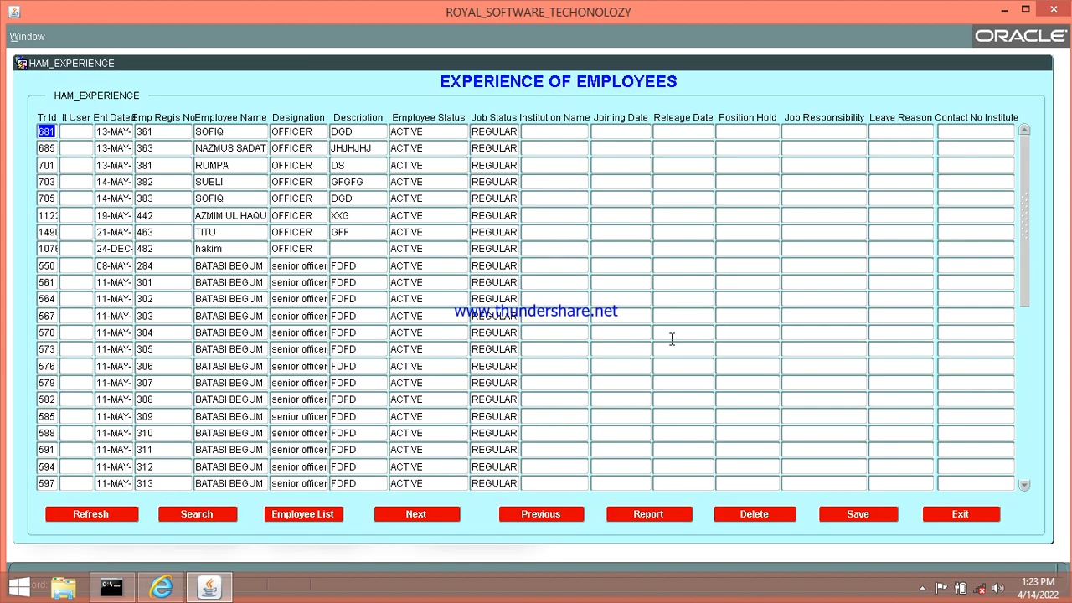
click(669, 162)
drag(1030, 167, 1030, 323)
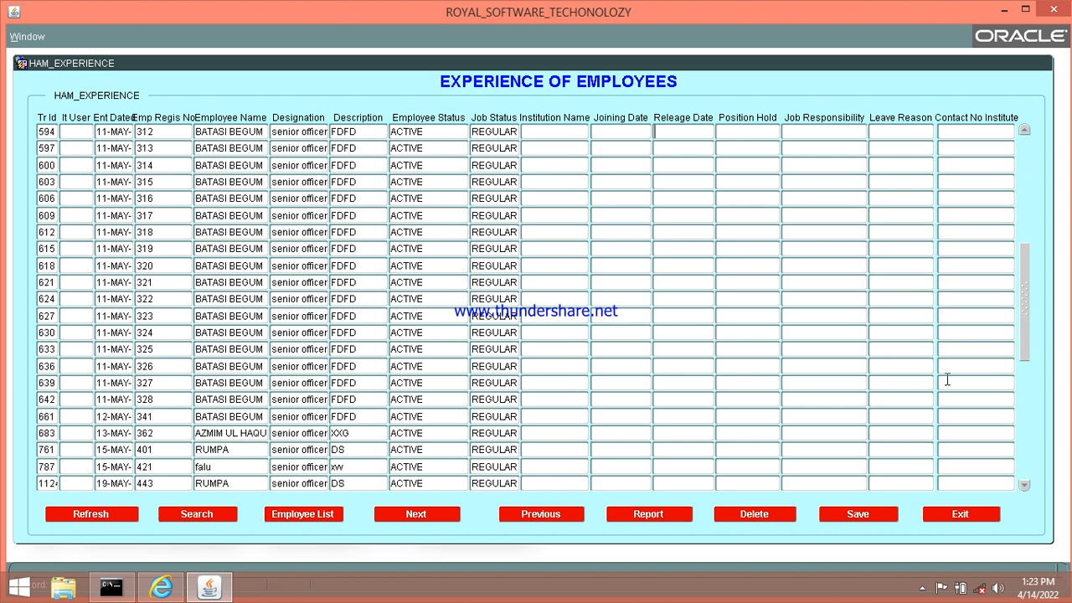
click(971, 516)
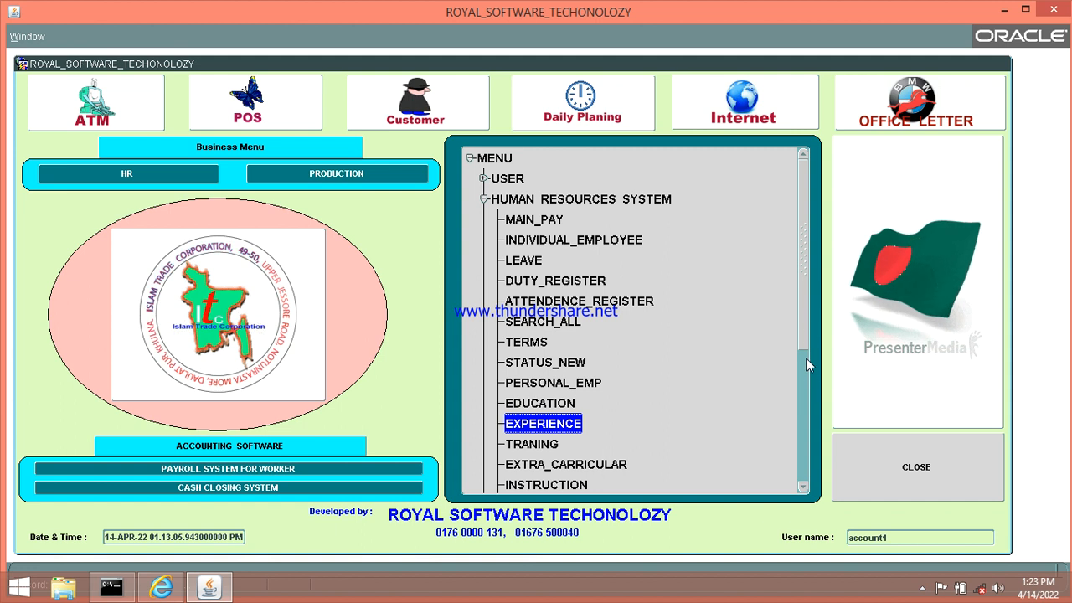
Open the employees' training information form, search for all records, examine the job status, institution name and training title columns, and exit
scroll(807, 344, down, 1)
scroll(807, 338, down, 5)
double_click(540, 239)
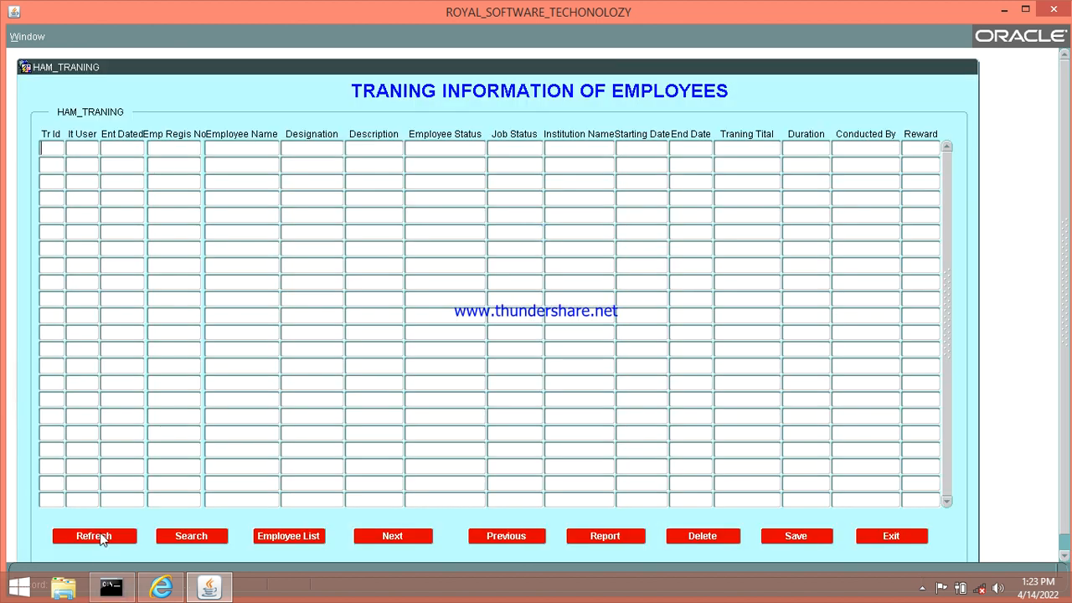
click(185, 537)
drag(947, 197, 954, 358)
click(557, 220)
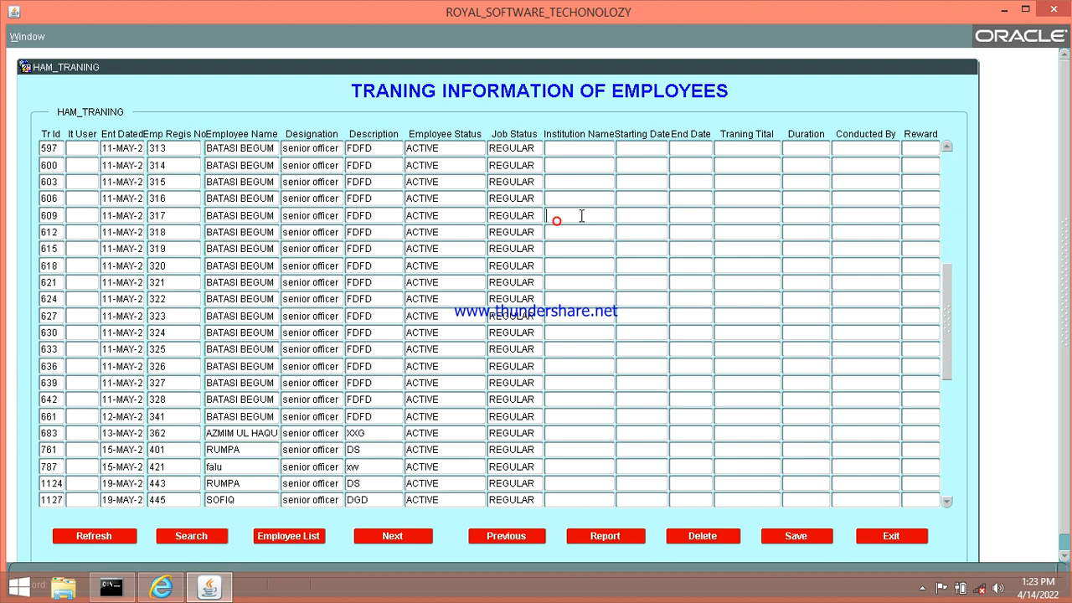
click(541, 182)
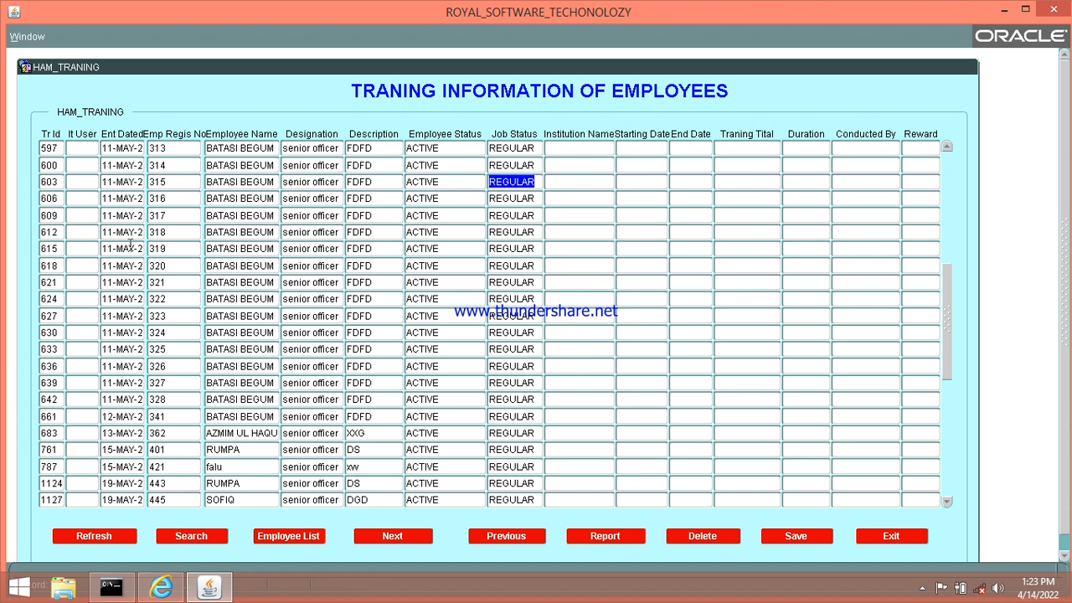
click(163, 283)
click(557, 248)
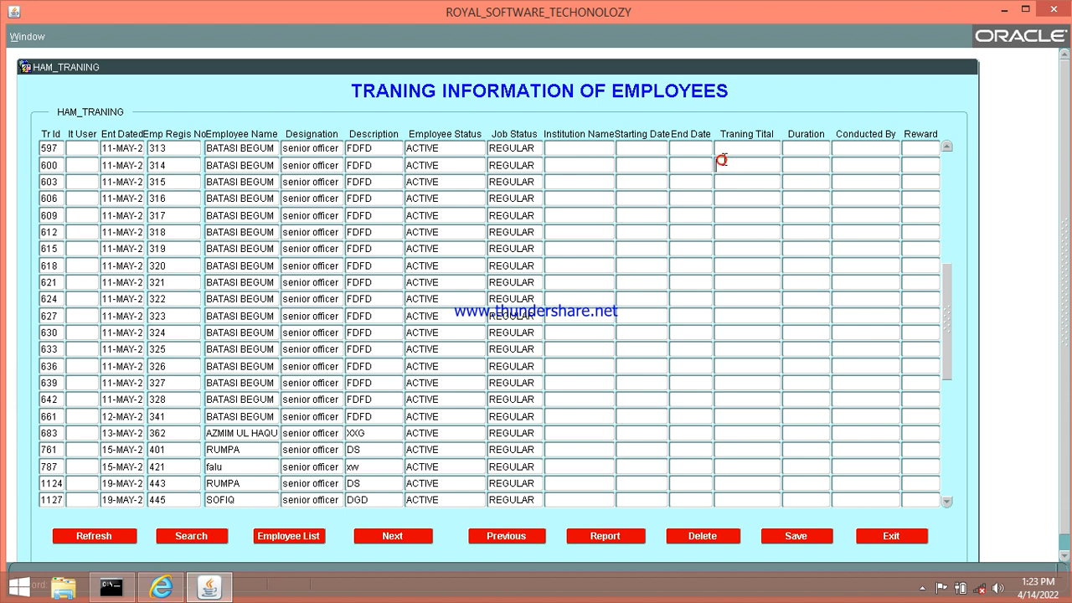
click(891, 536)
Open the employees' extracurricular activity form, refresh it, search for all records, examine the columns through reward and exit
click(586, 264)
click(100, 504)
click(205, 504)
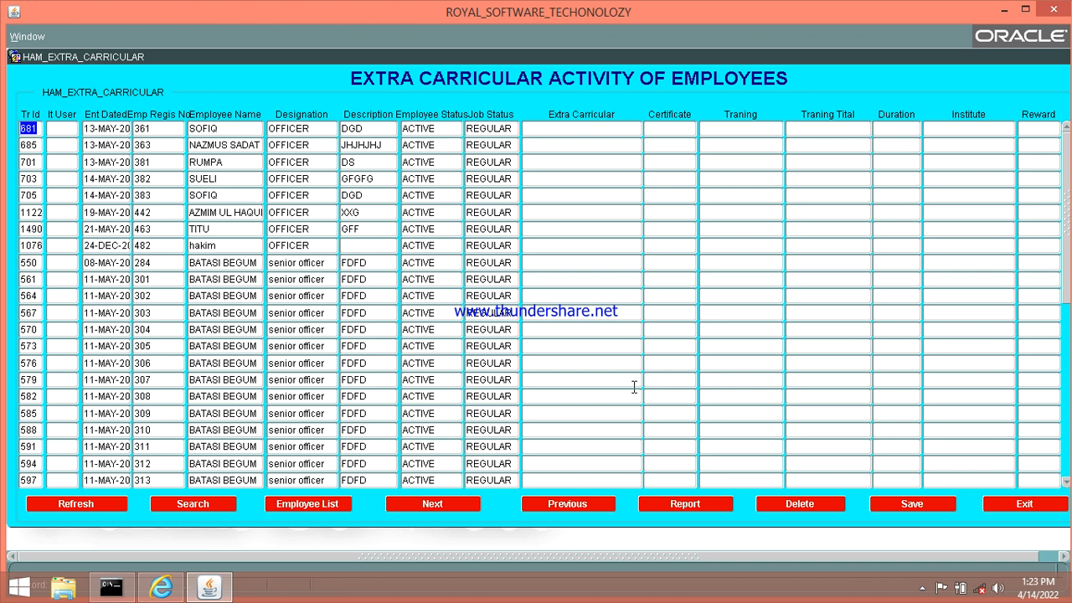
click(679, 198)
drag(595, 556, 762, 556)
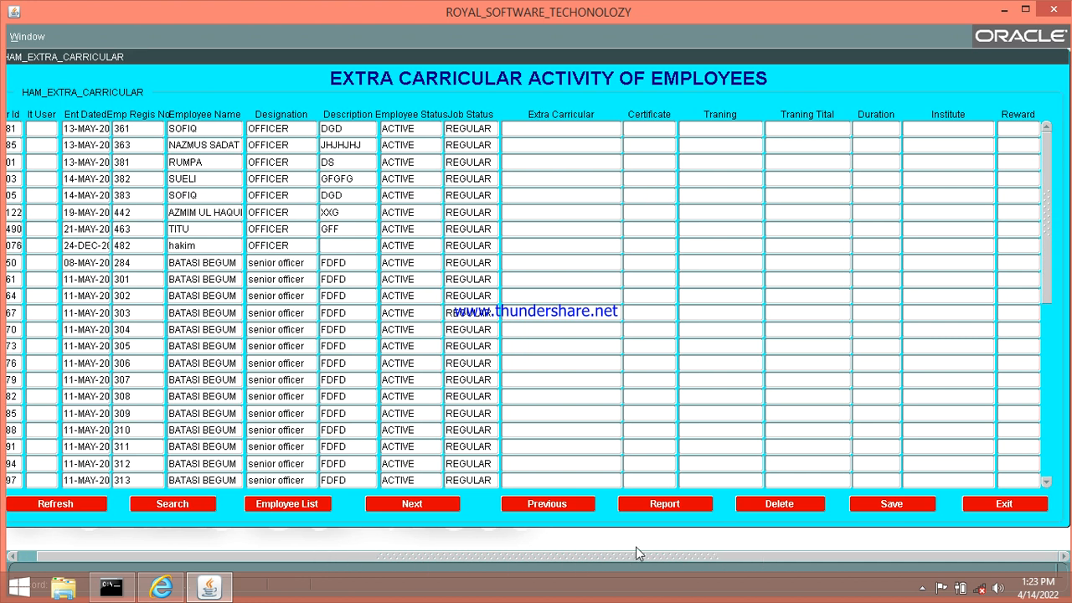
click(1004, 503)
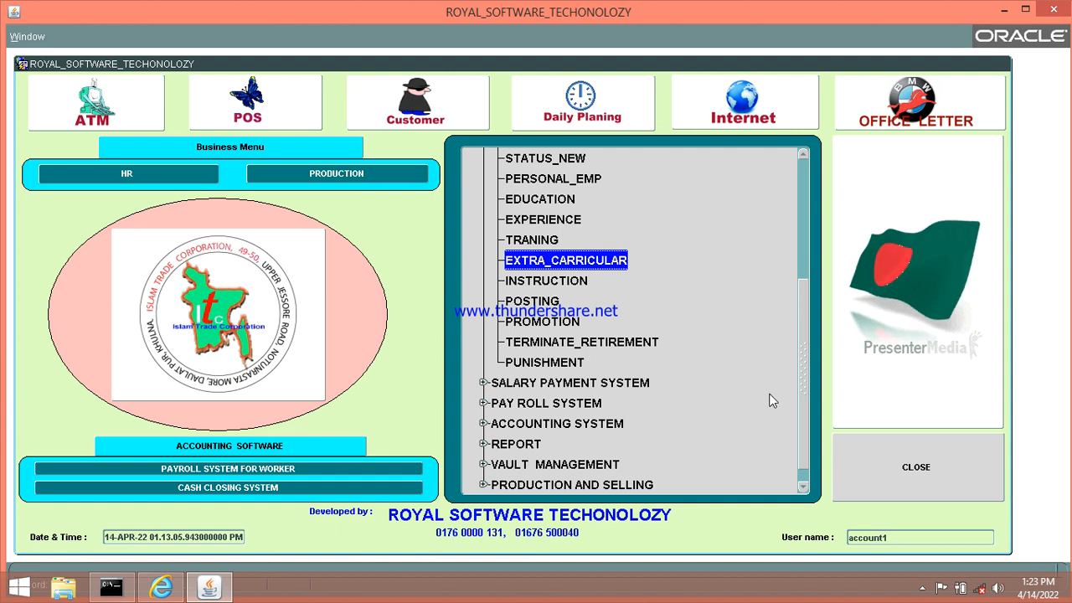
Open the employee instruction form, refresh it, search for all instruction records, look through them and exit
double_click(534, 280)
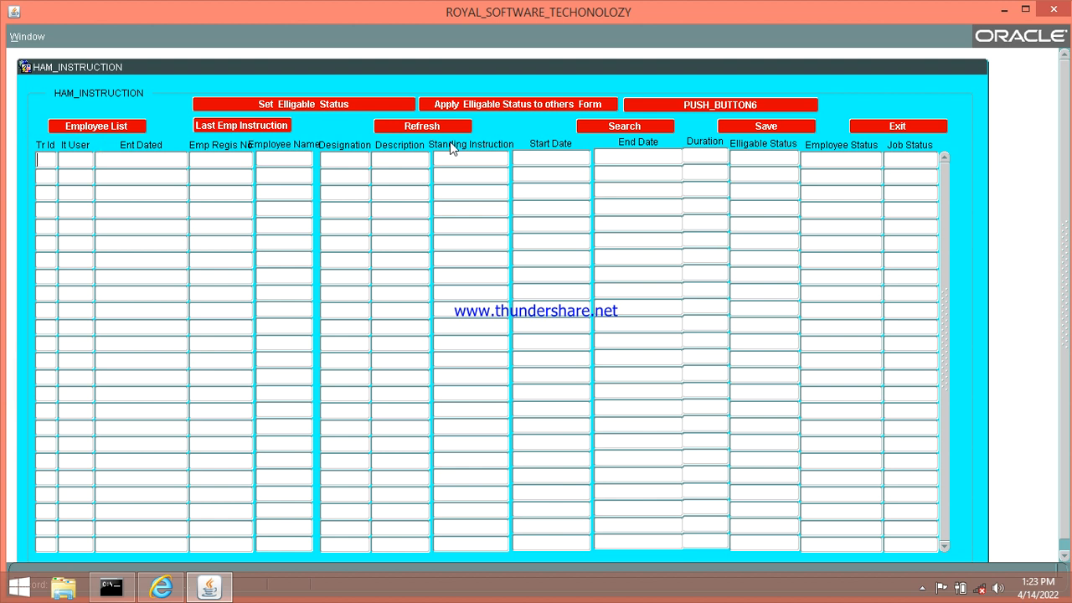
click(418, 128)
click(642, 129)
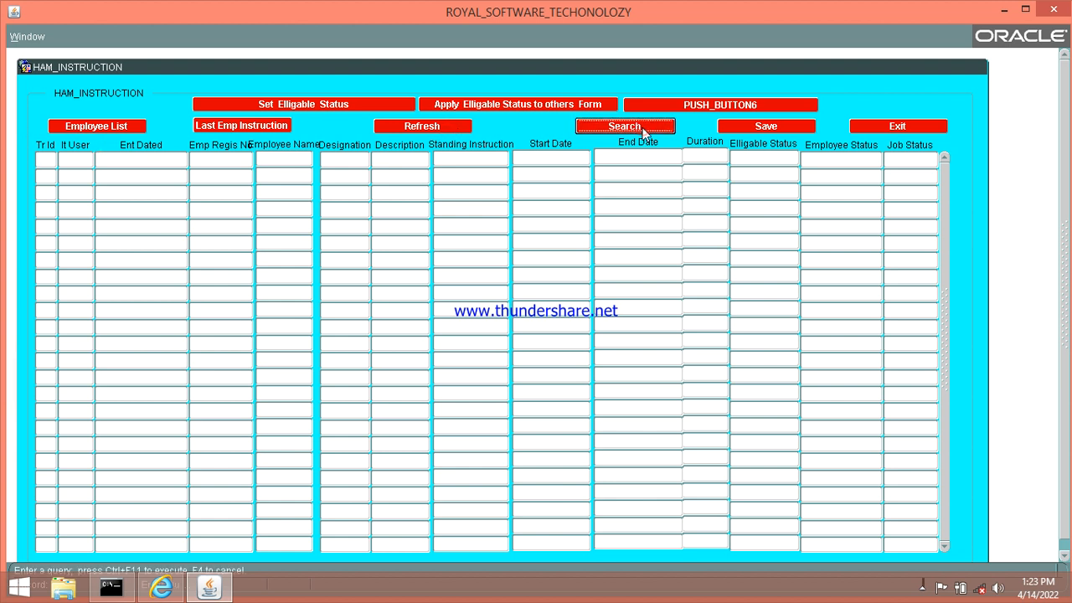
click(643, 132)
drag(947, 256, 952, 369)
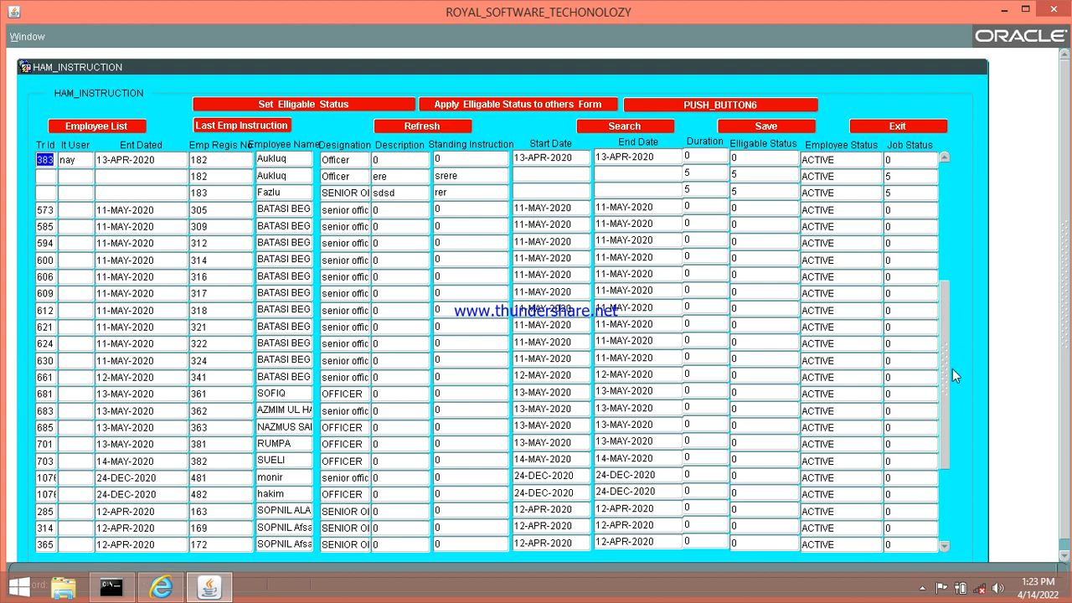
click(895, 126)
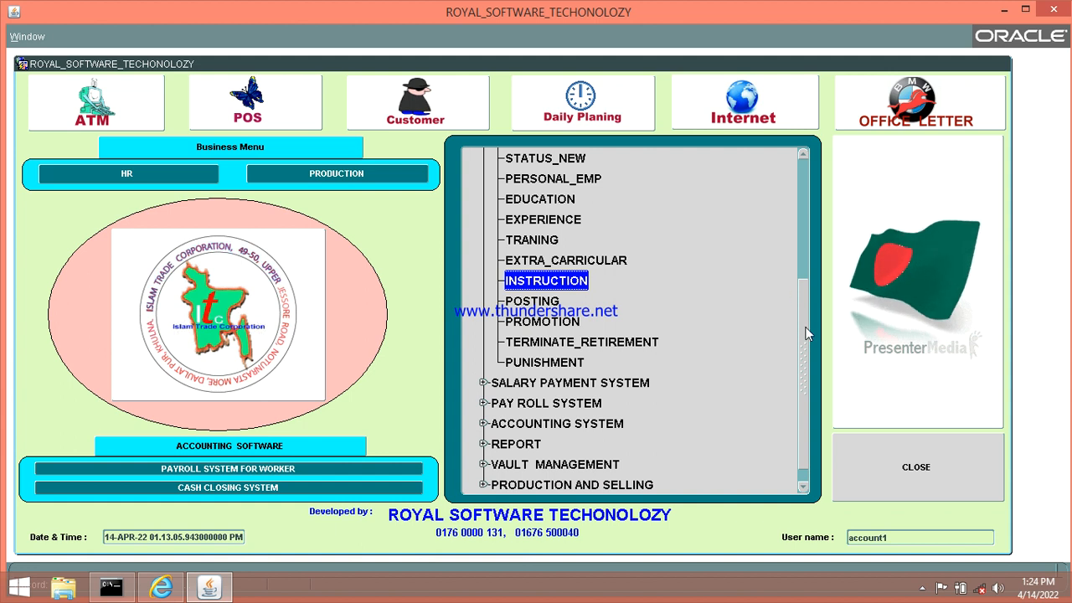
Open the individual employee posting form, refresh it, search for employee records and examine the first record down to its net salary and terms
double_click(532, 300)
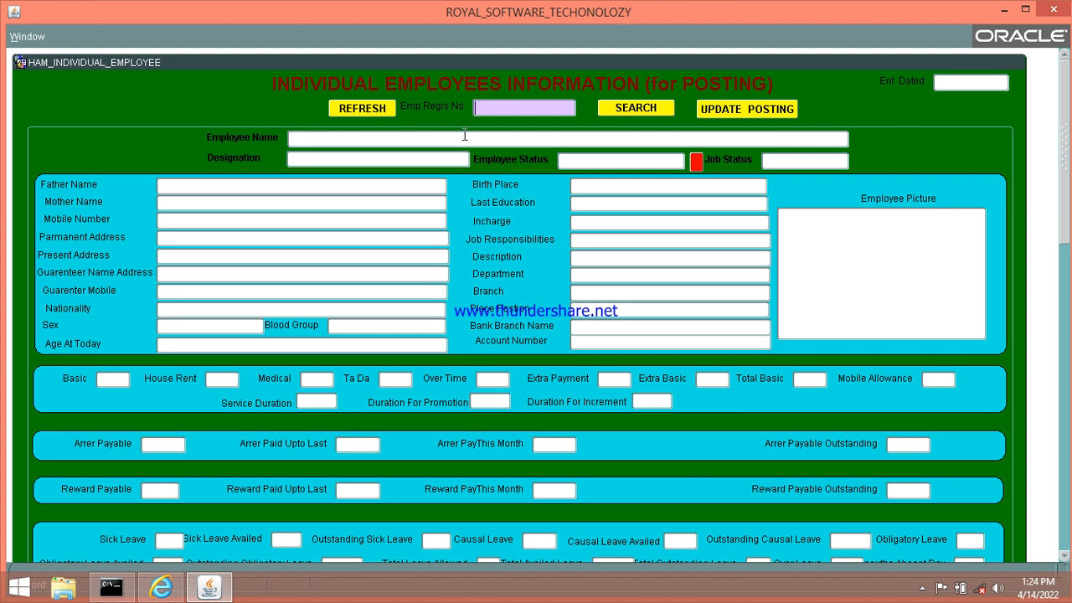
click(366, 112)
click(632, 113)
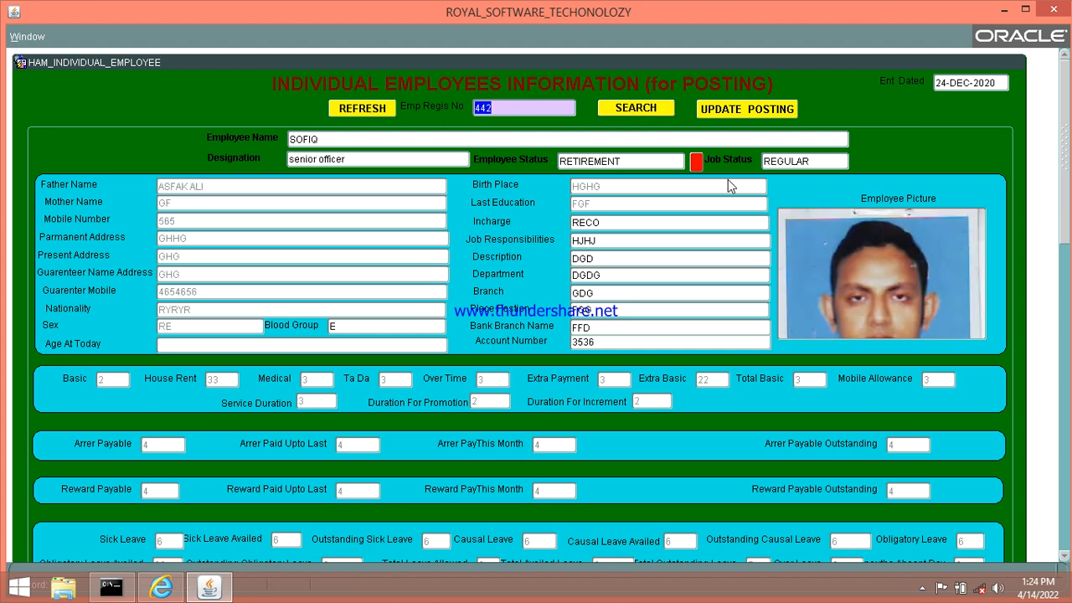
drag(1068, 232, 1067, 201)
drag(1067, 165, 1066, 143)
drag(1069, 156, 1066, 525)
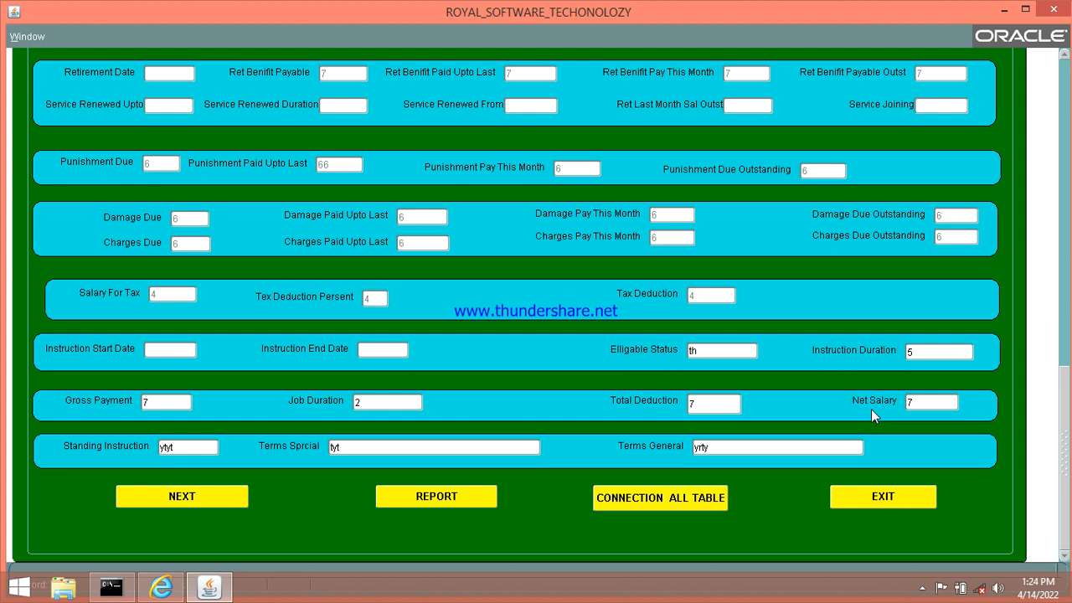
View the connection list of all tables from the posting form, return to the employee record and exit the form
click(692, 500)
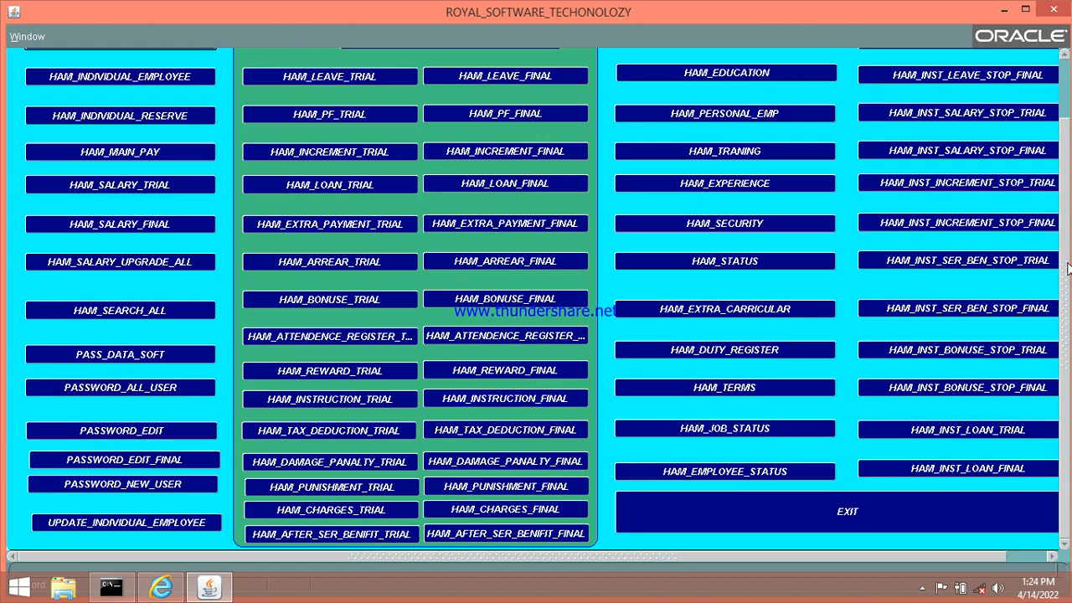
scroll(1068, 268, up, 3)
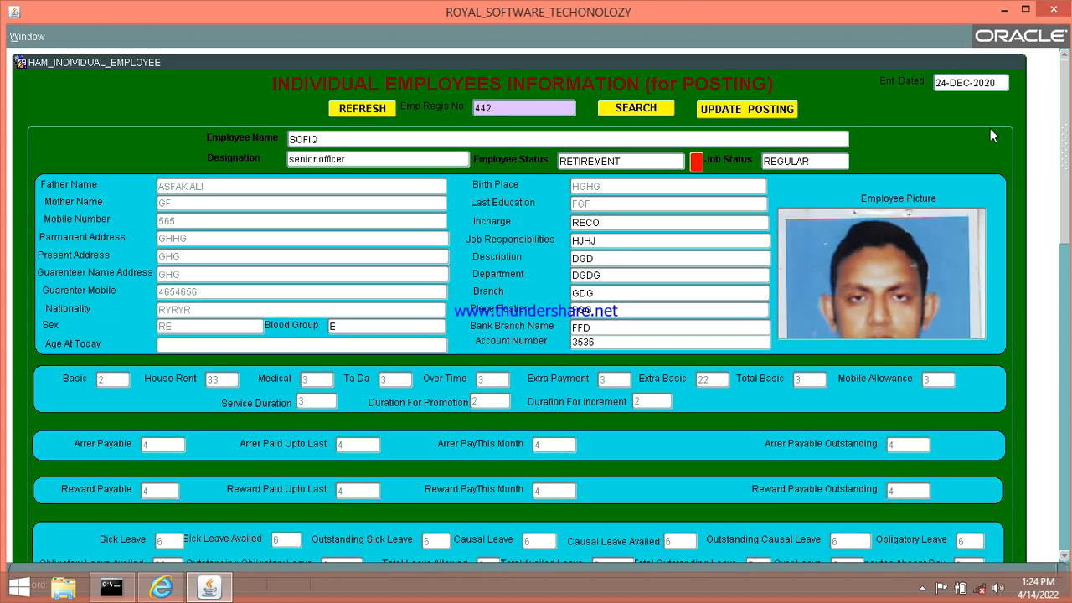
drag(1067, 149, 1066, 470)
click(884, 496)
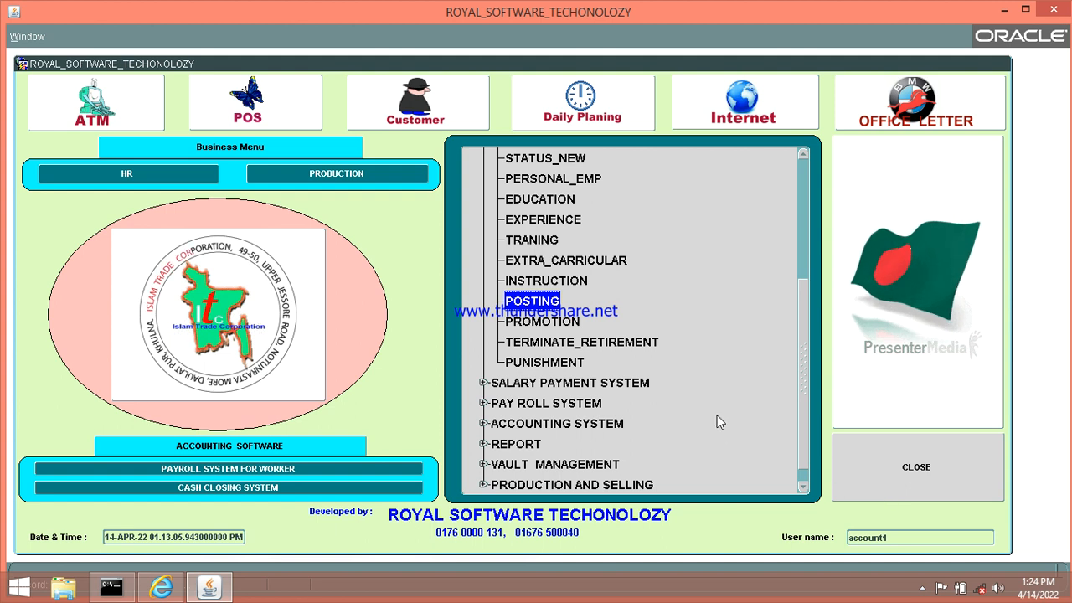
View the individual employee promotion form, revisit the posting entry, and reopen and close the promotion form
click(551, 320)
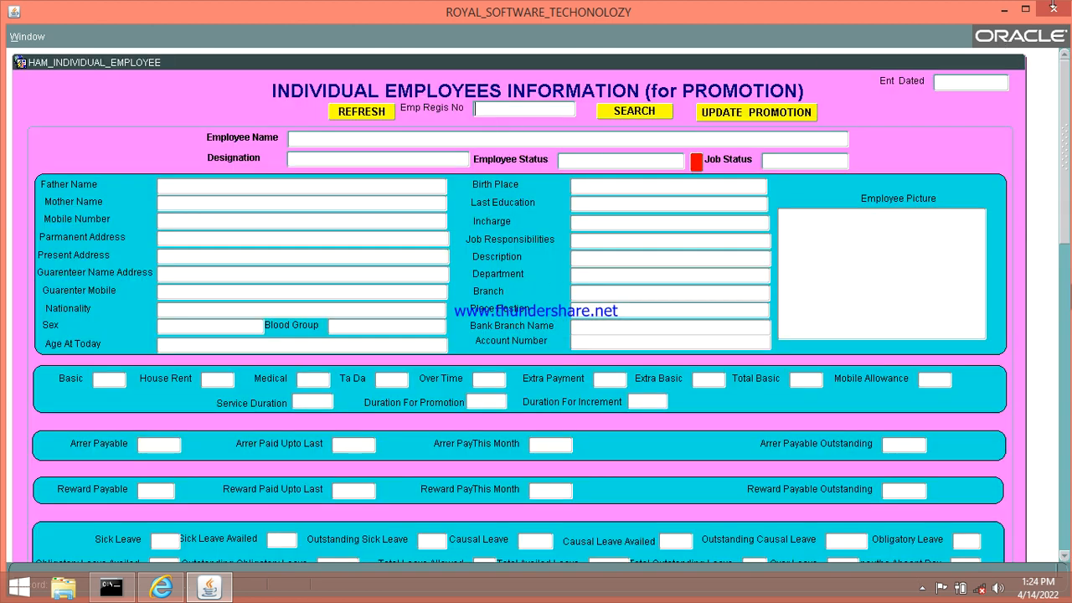
click(1053, 9)
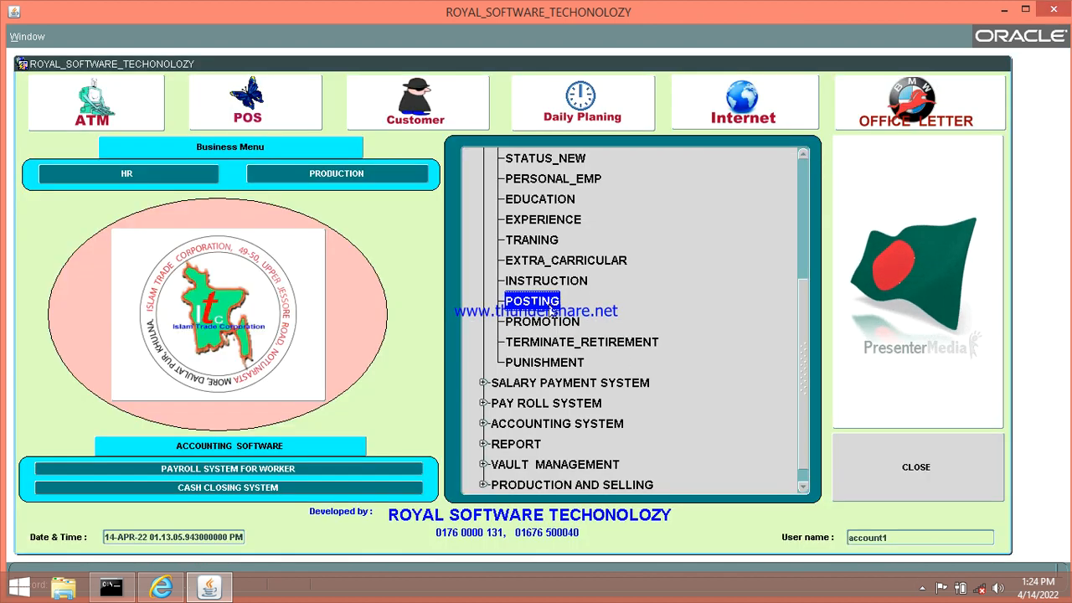
click(532, 300)
click(1054, 9)
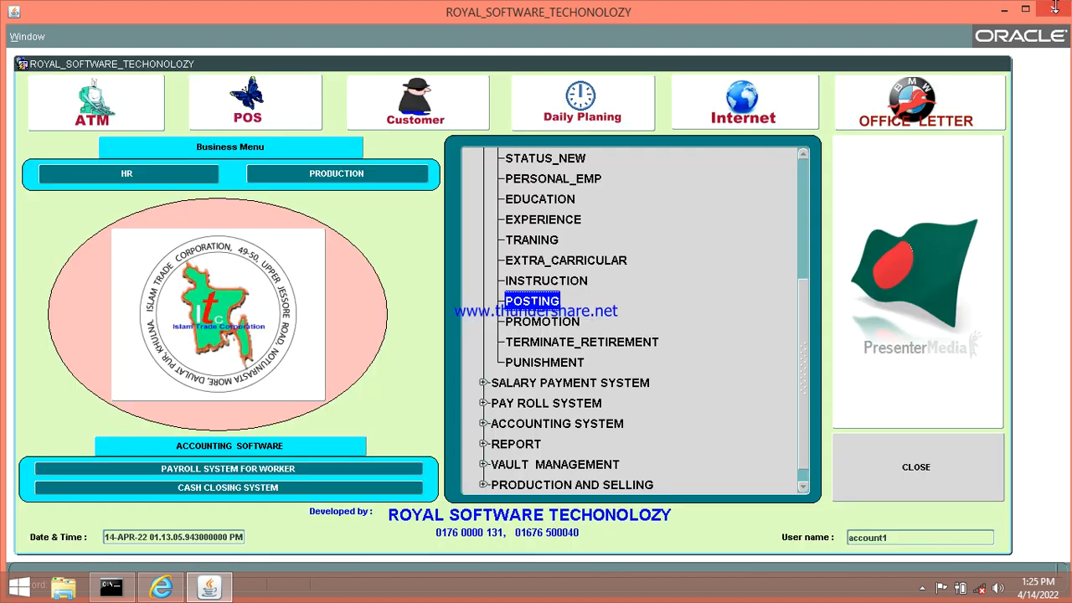
click(549, 323)
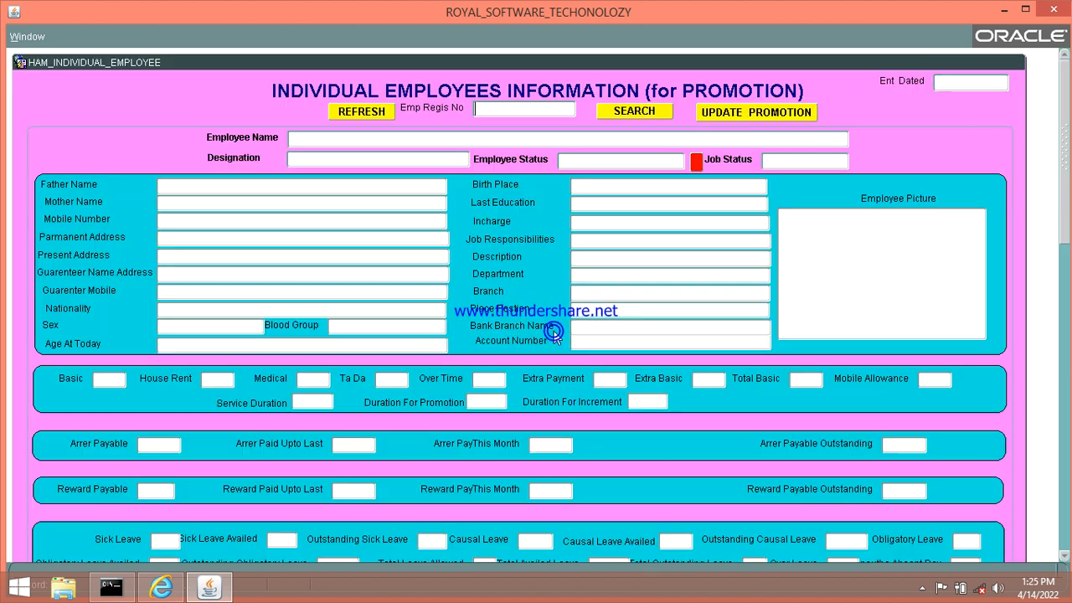
click(1055, 9)
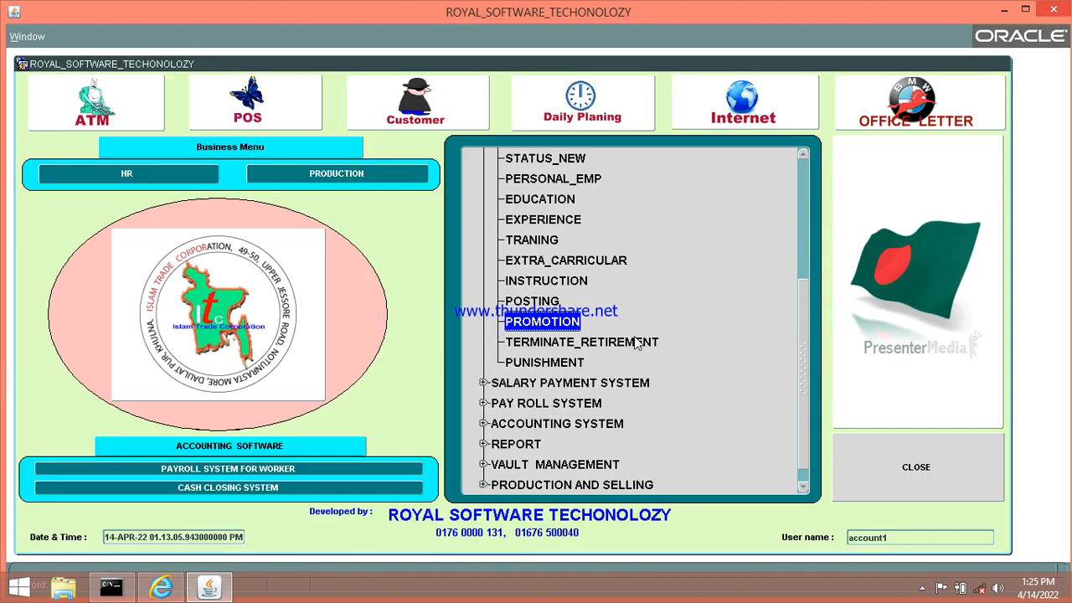
Open the termination and retirement form, refresh it, search for employee records, examine the first record to its end and exit
click(575, 345)
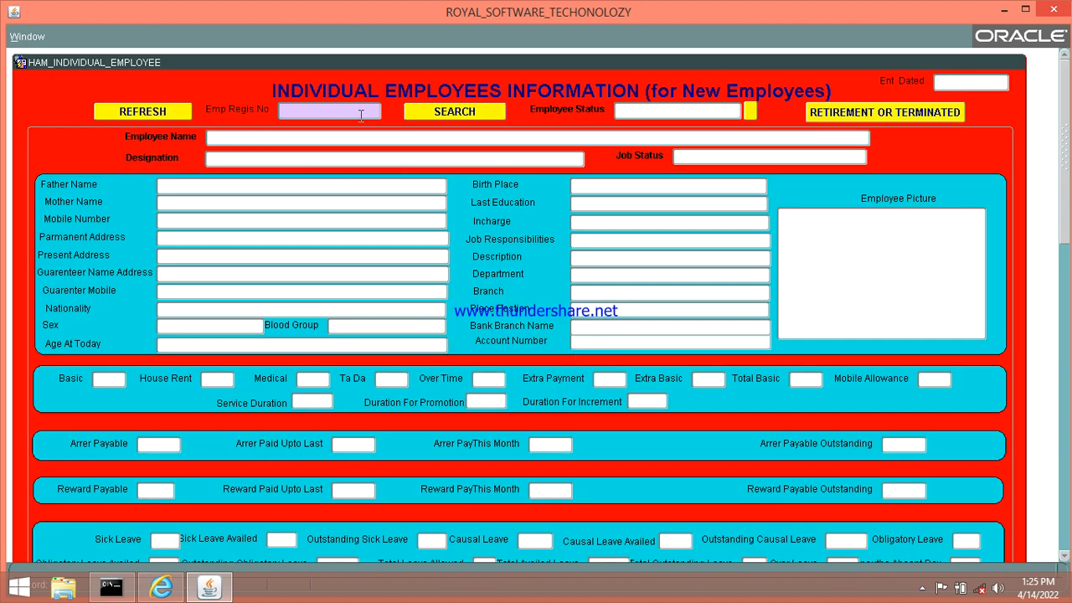
click(164, 116)
click(453, 111)
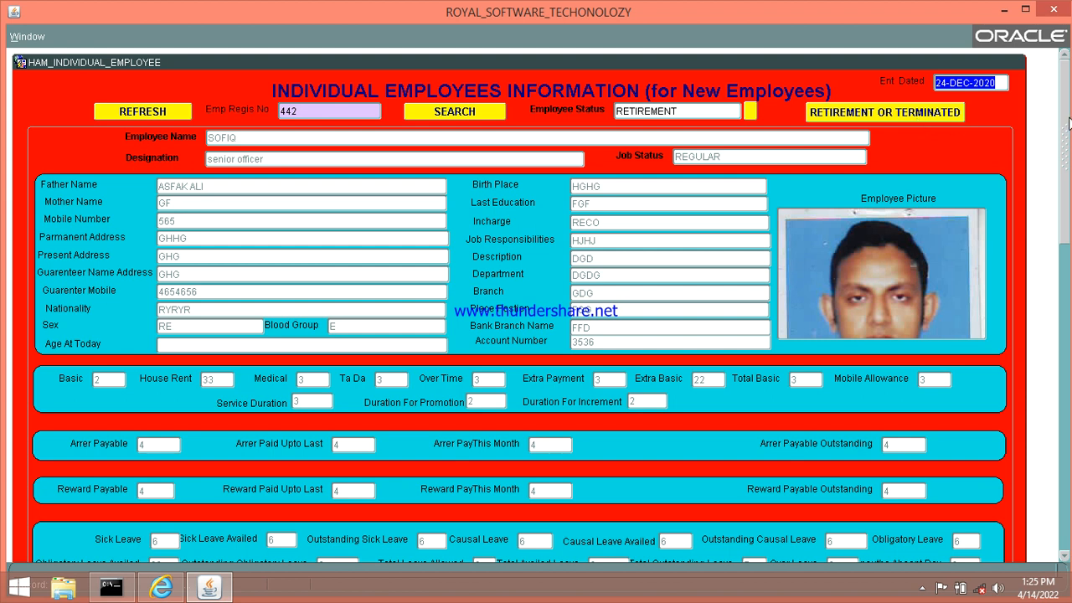
scroll(1067, 124, down, 3)
drag(1066, 186, 1067, 464)
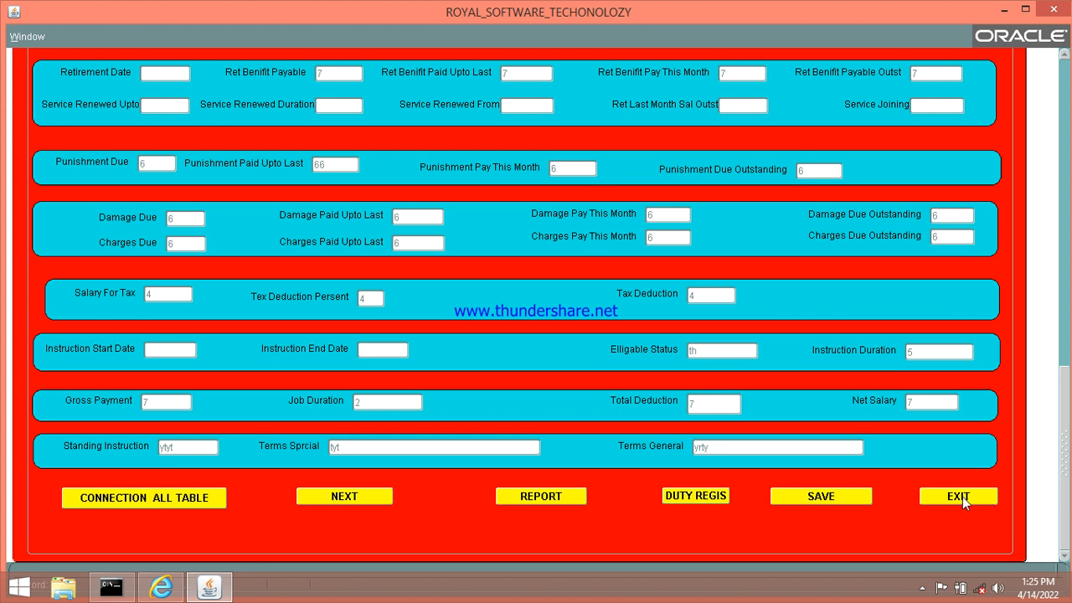
click(963, 497)
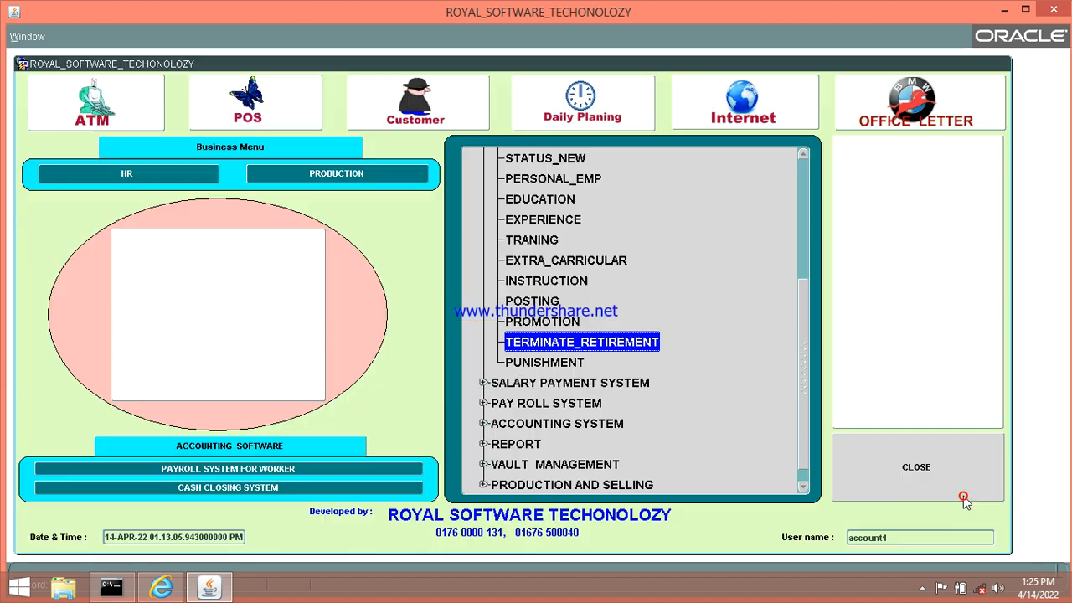
Visit the punishment entry, collapse the Human Resources System group, expand Salary Payment System and select SALARY_NEW
click(547, 365)
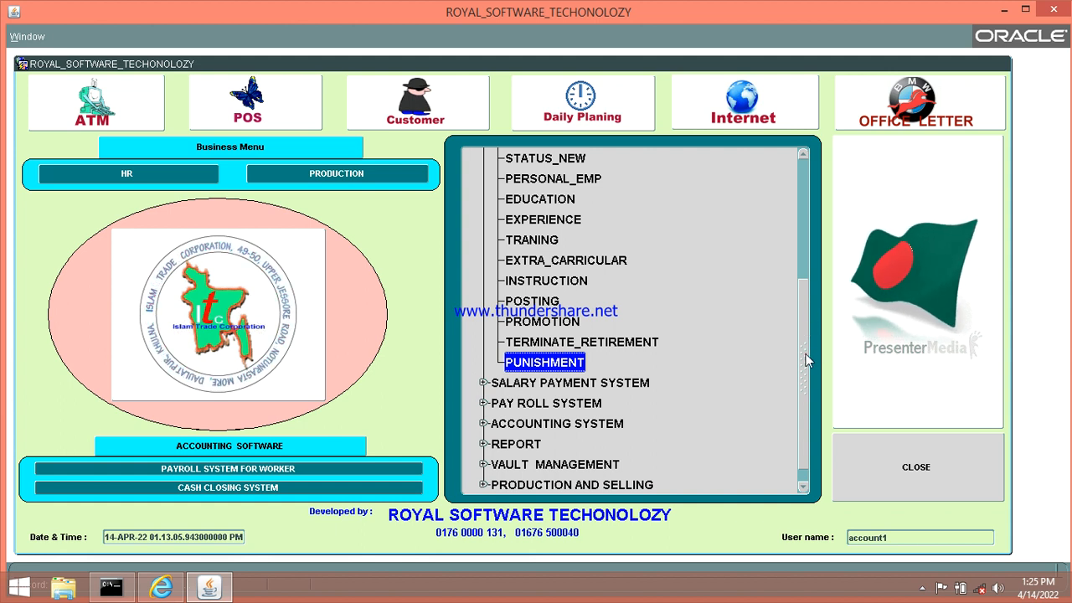
drag(807, 360, 807, 230)
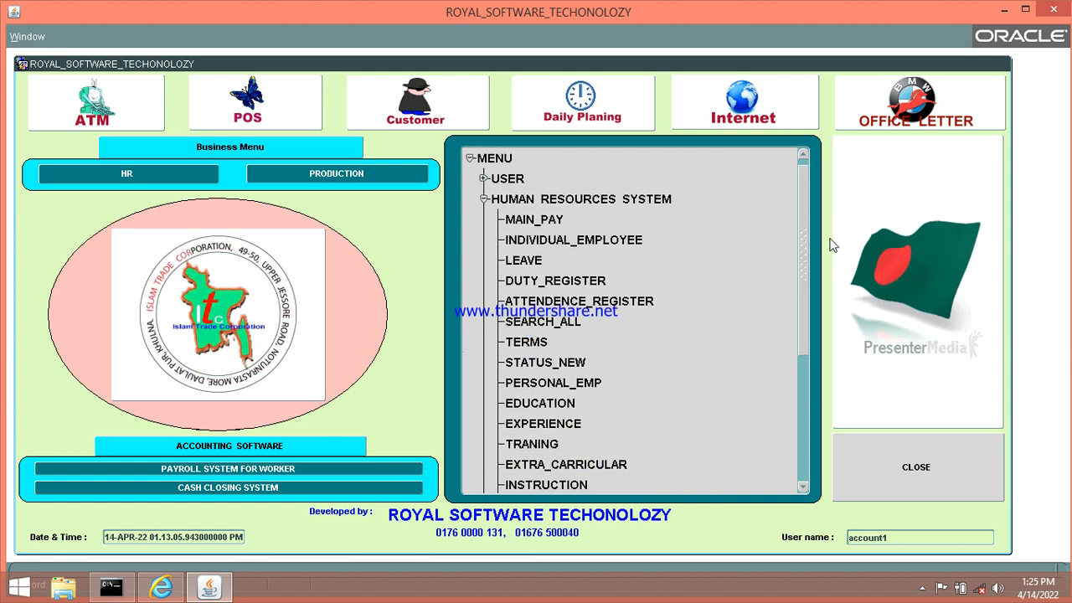
click(483, 201)
click(484, 219)
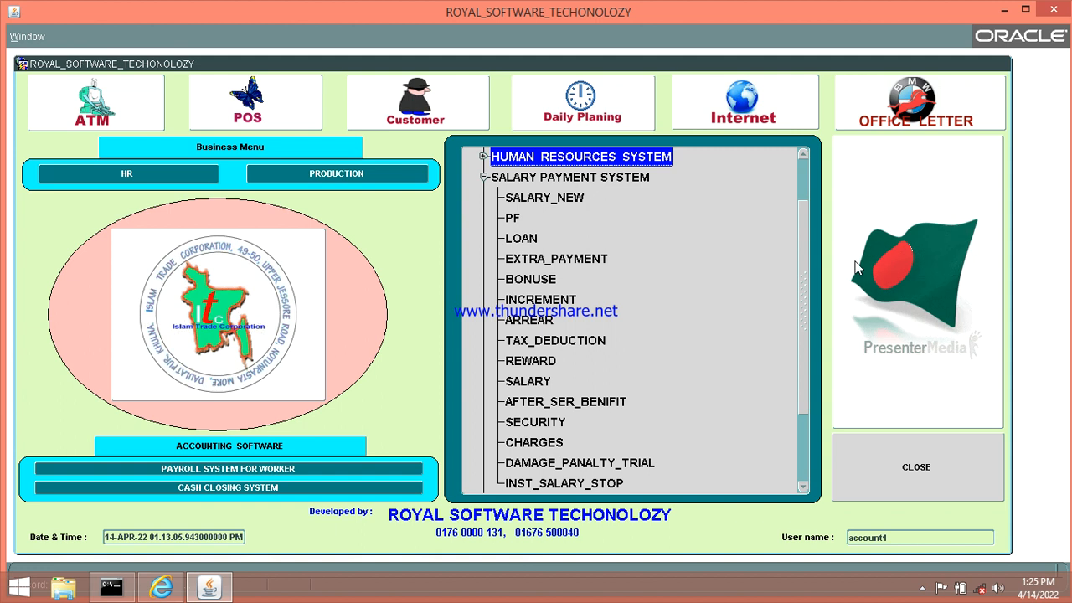
drag(808, 251, 835, 251)
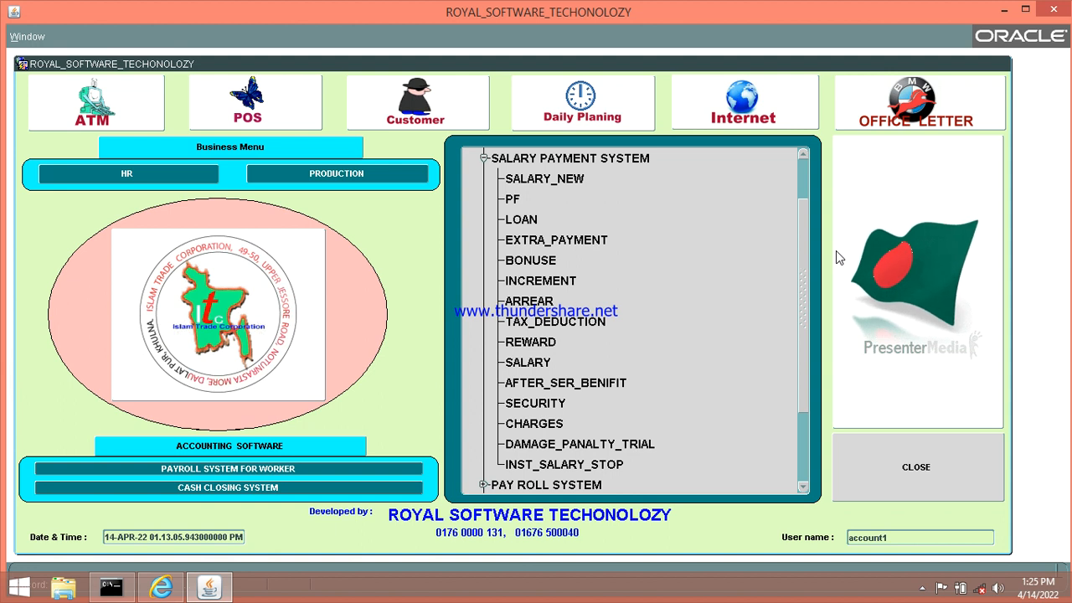
click(543, 180)
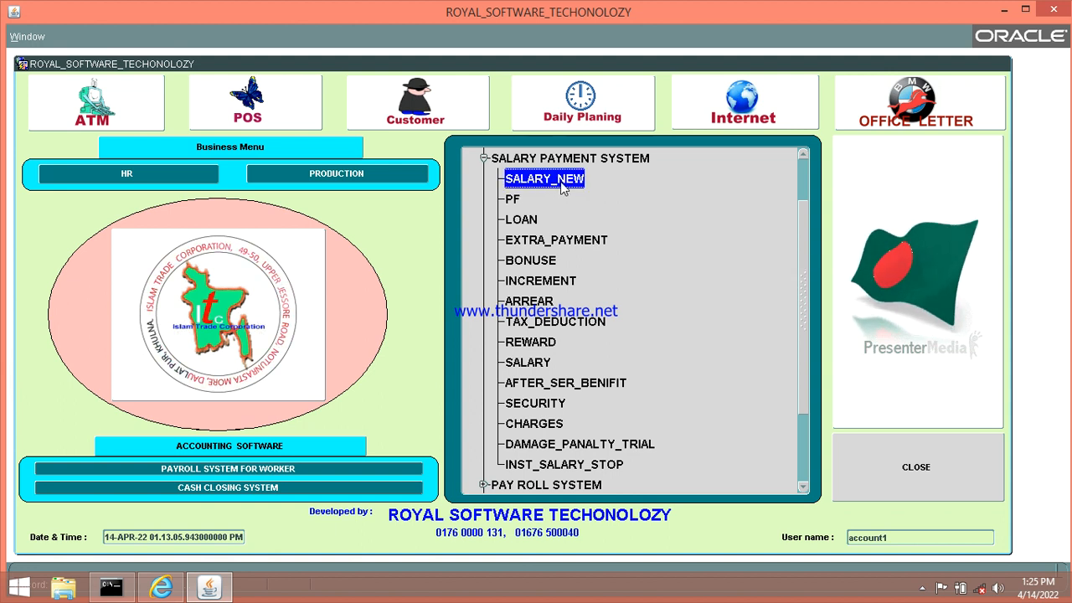
Open the SALARY_NEW form, refresh it, retrieve the salary records, examine the columns through Net Salary and close the form
double_click(563, 188)
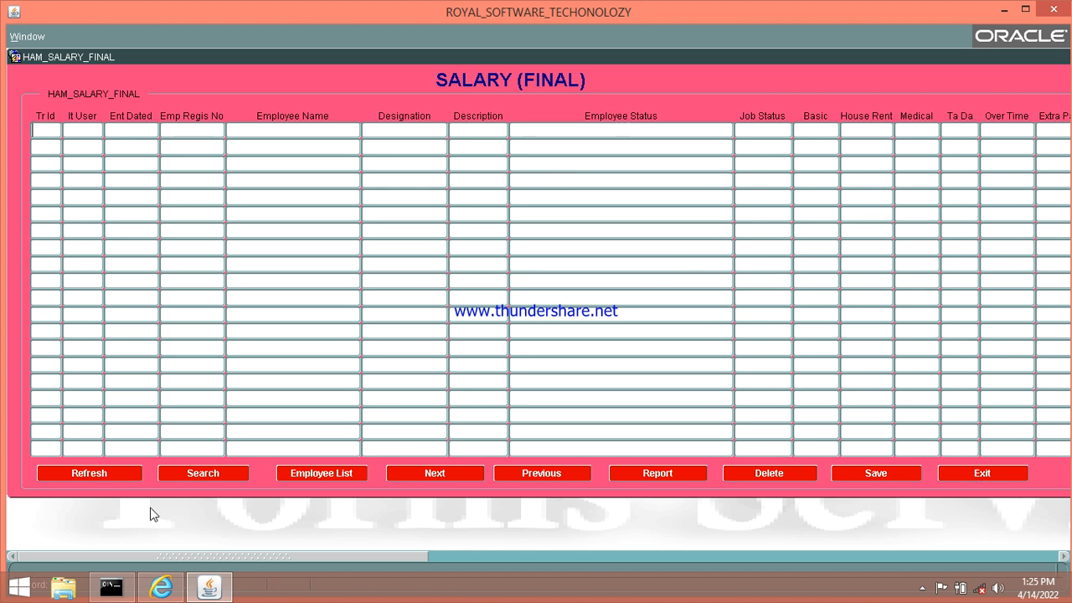
click(105, 471)
click(201, 475)
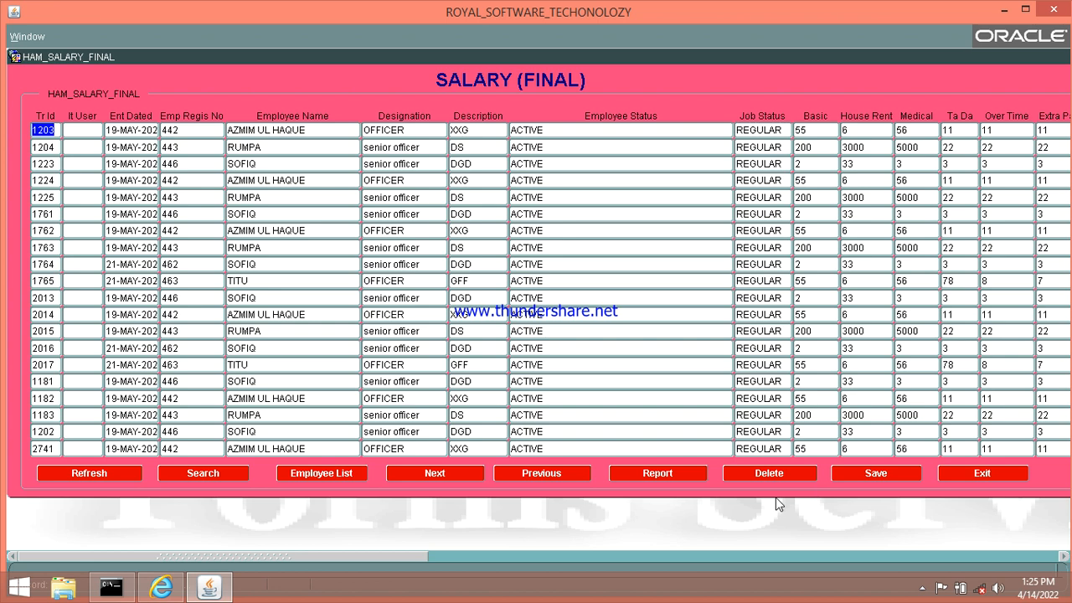
drag(367, 558, 1065, 563)
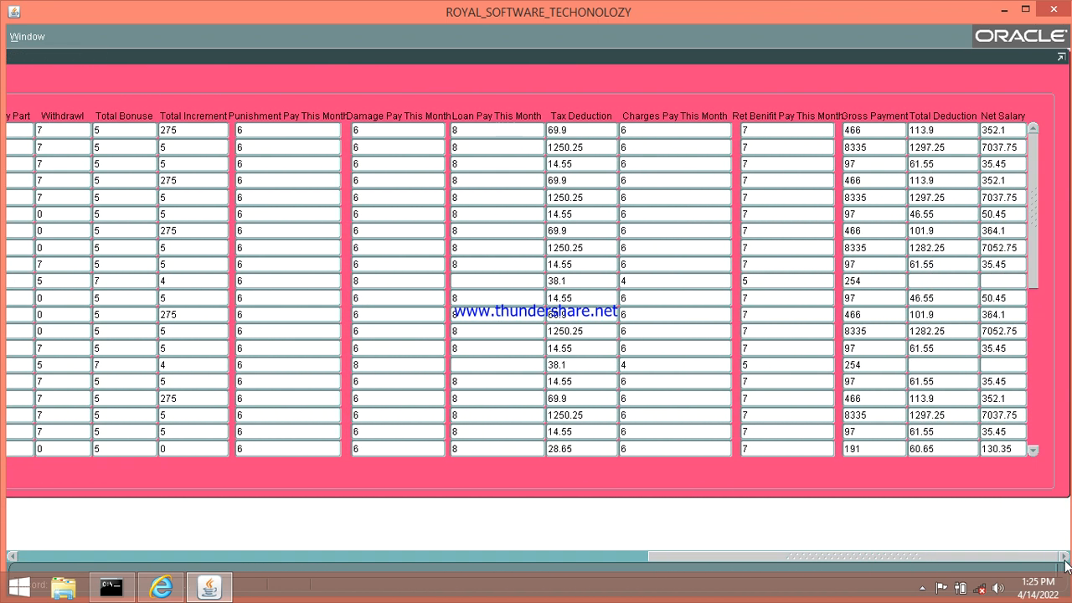
click(1062, 7)
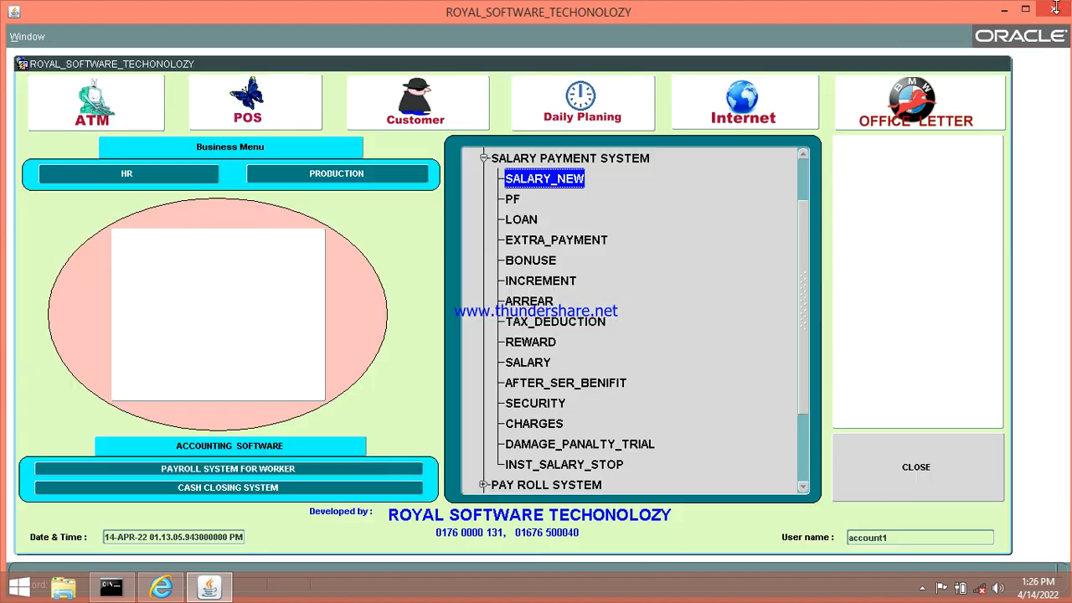
View the provident fund (PF) records in their form and exit it
click(514, 200)
double_click(514, 200)
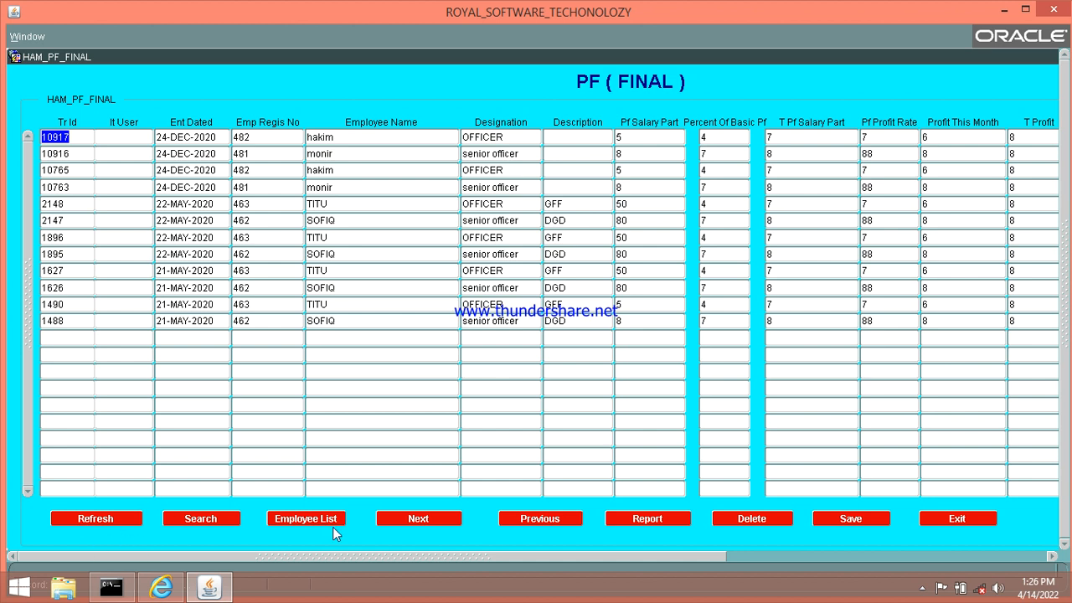
click(957, 519)
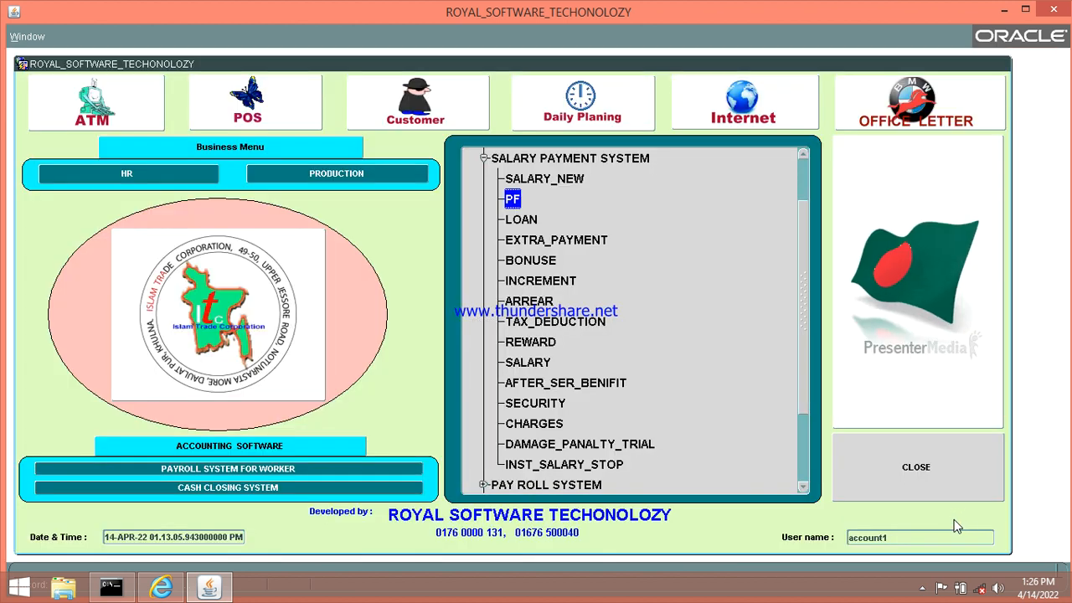
Open the LOAN form, examine the first record's principal credit, principal balance and interest debit, and exit
double_click(521, 220)
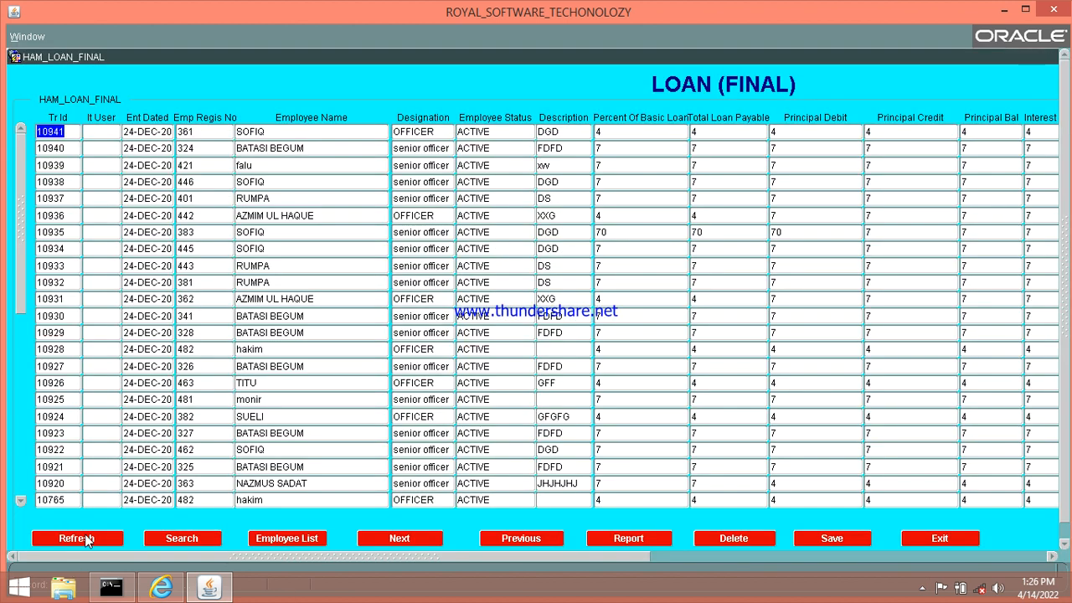
drag(566, 556, 754, 556)
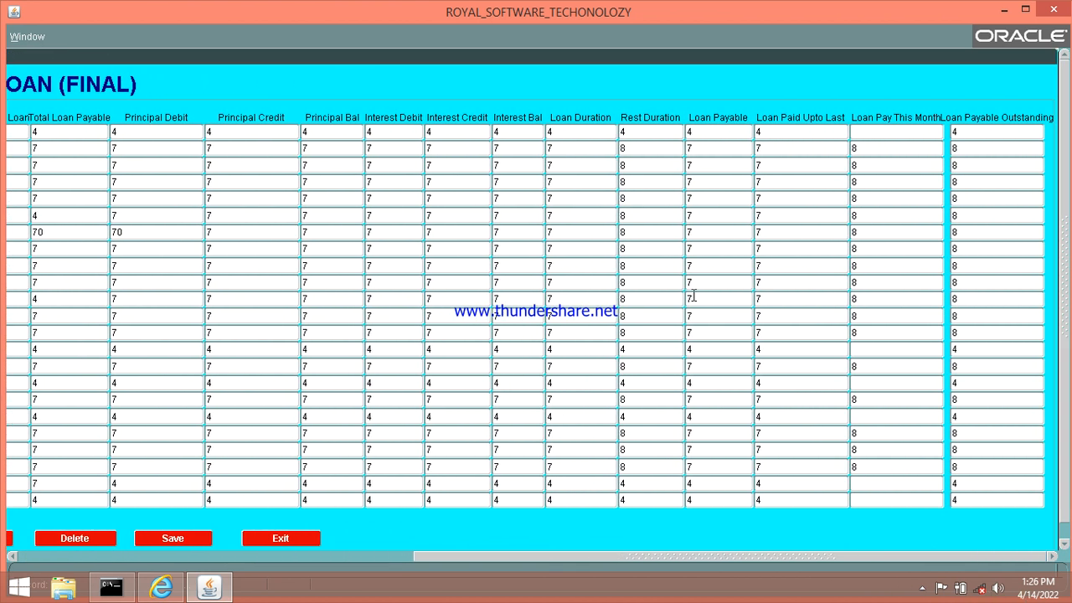
click(332, 132)
click(250, 136)
click(345, 135)
click(402, 134)
click(238, 132)
click(408, 134)
click(286, 540)
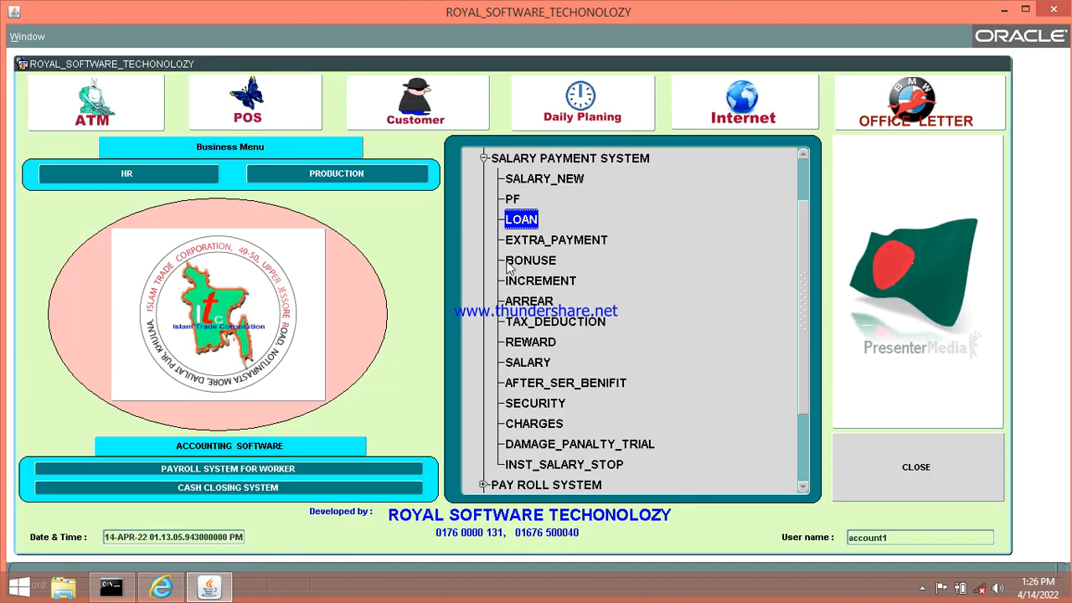
Open the EXTRA_PAYMENT form, refresh it to start a record search and exit
click(557, 239)
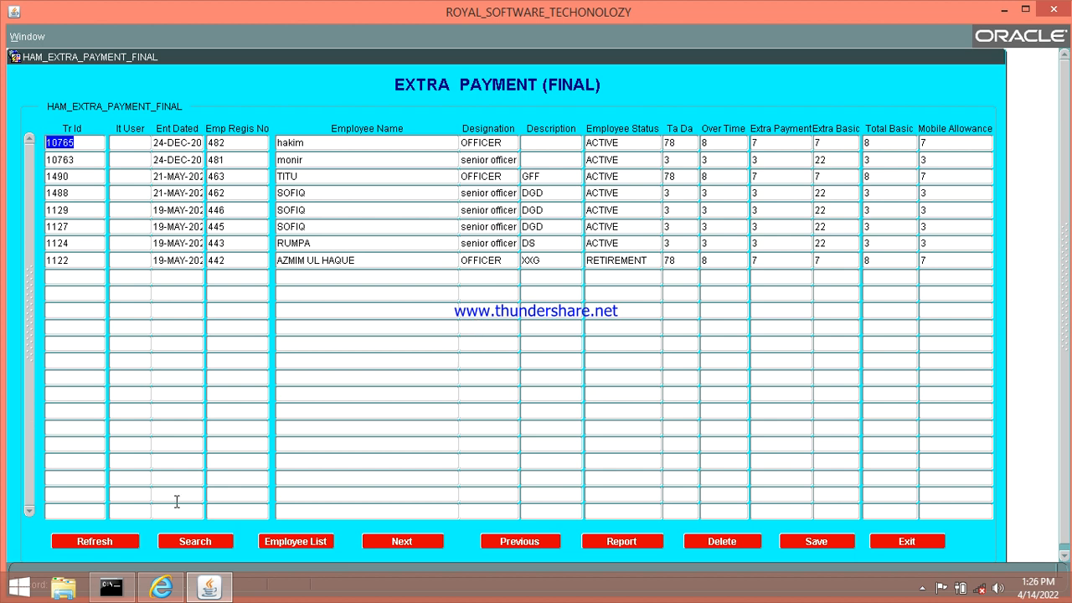
click(100, 542)
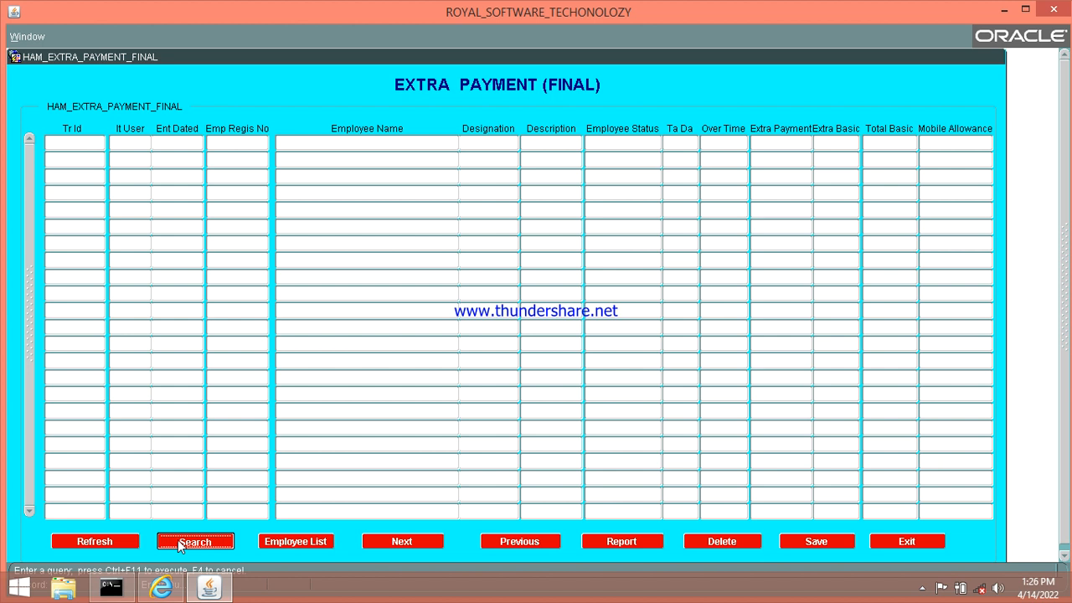
click(911, 543)
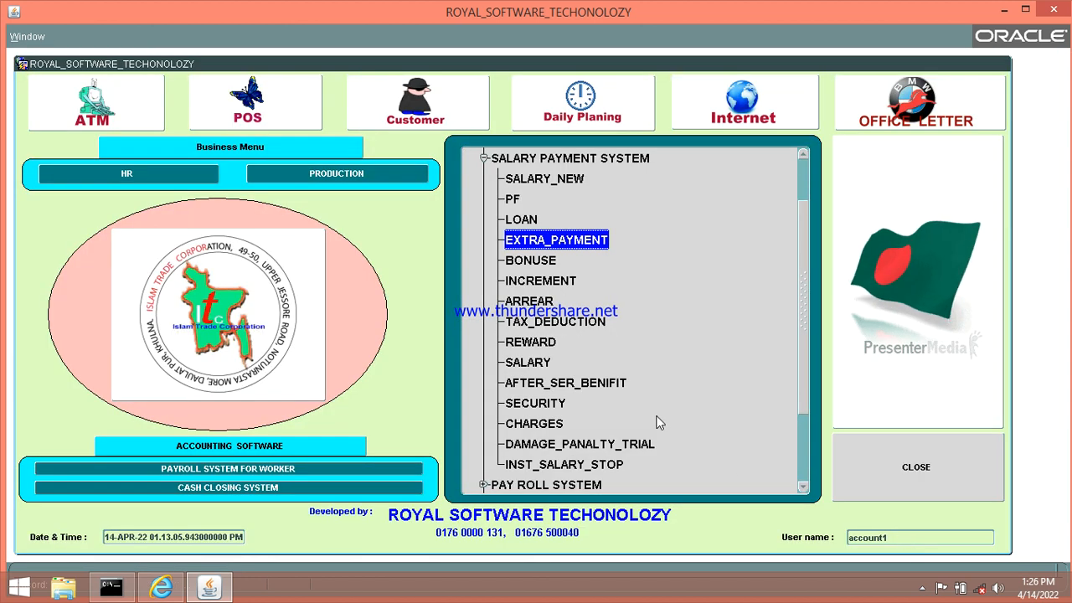
Open the BONUSE form, refresh it, examine the percent of basic bonus and total bonus fields, and exit
double_click(531, 262)
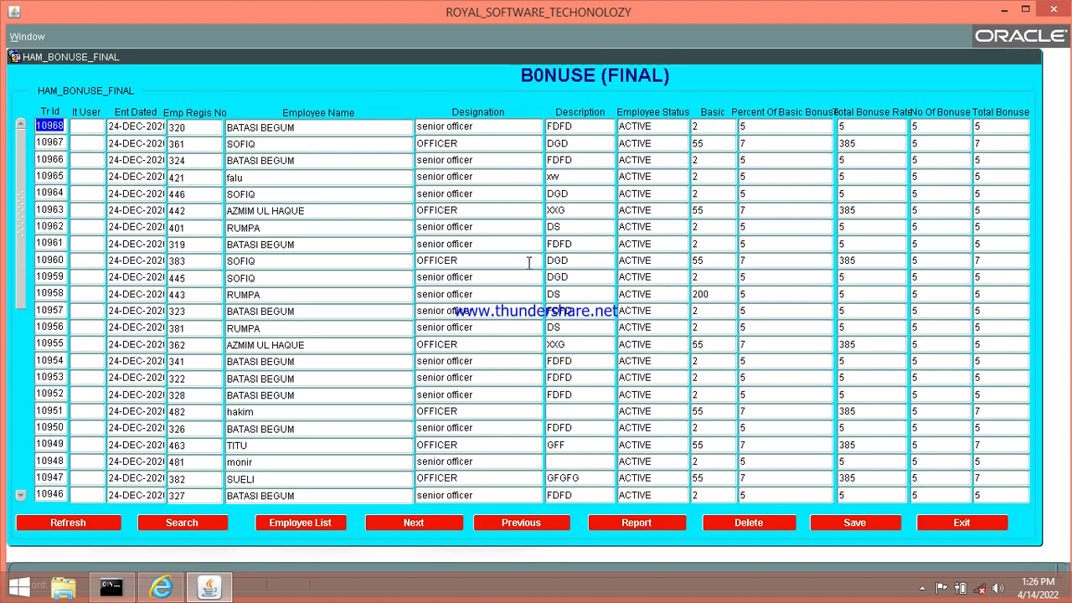
click(73, 524)
click(814, 148)
click(801, 127)
click(1001, 128)
click(962, 522)
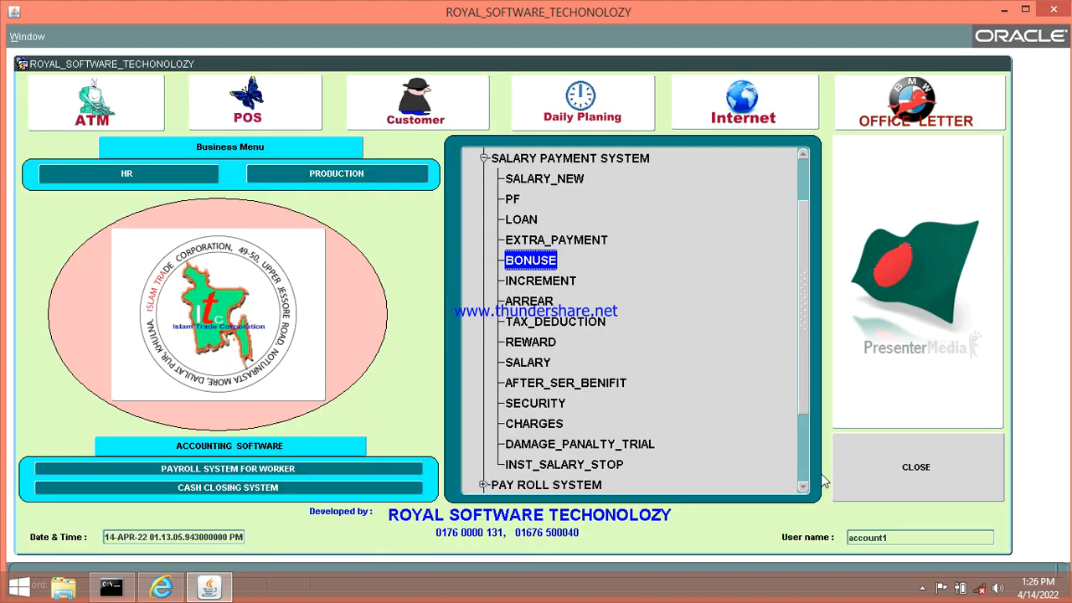
View the INCREMENT form's records and the columns beyond the number of increments, and exit the form
click(541, 283)
double_click(539, 283)
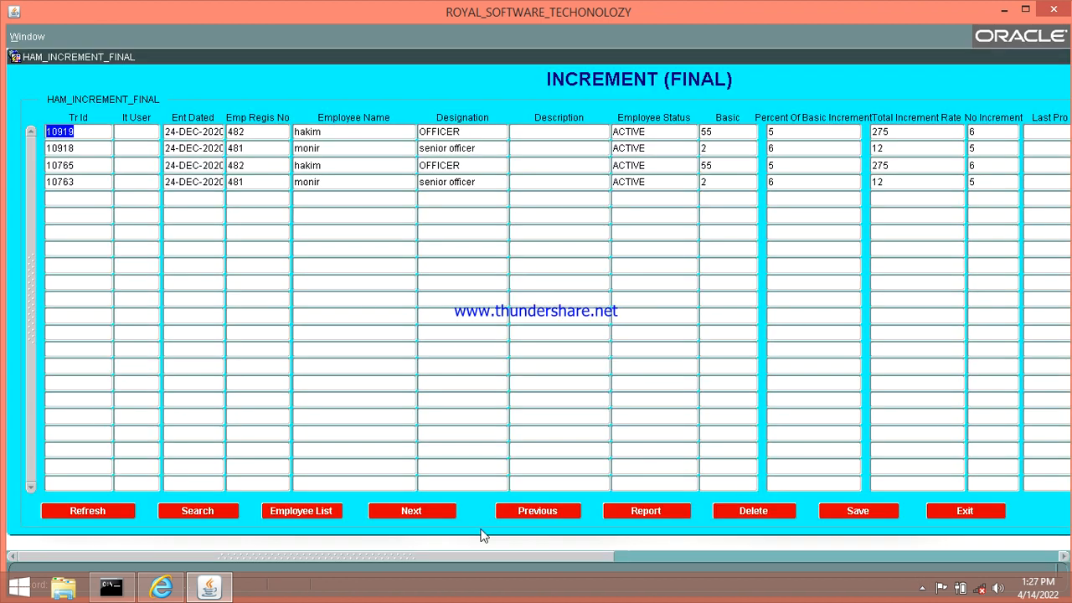
drag(255, 558, 285, 571)
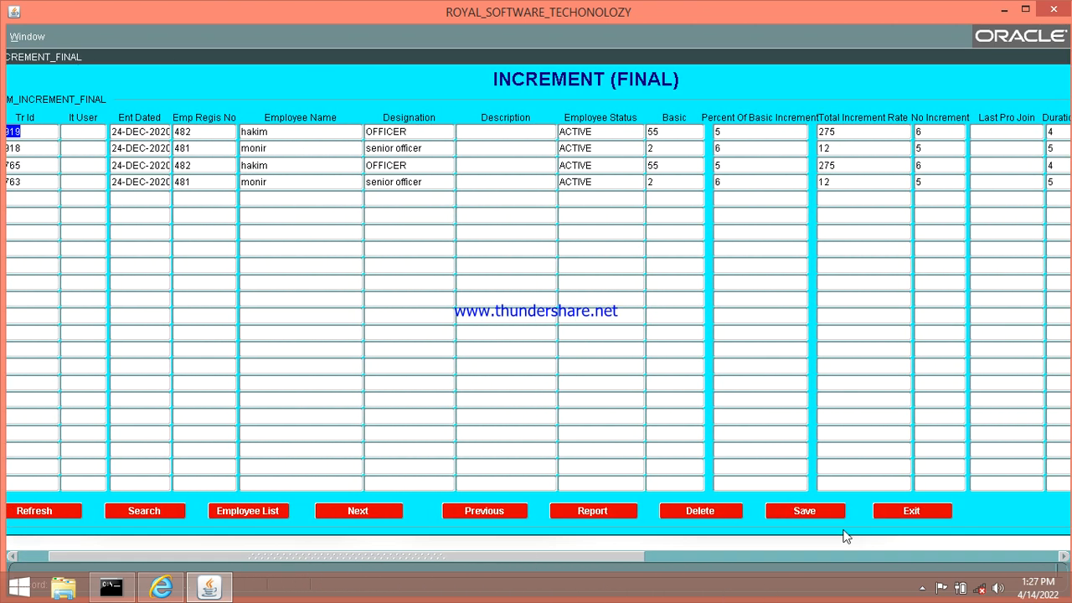
click(902, 508)
Open the ARREAR form, look across its columns, refresh and search the records, and exit
click(528, 301)
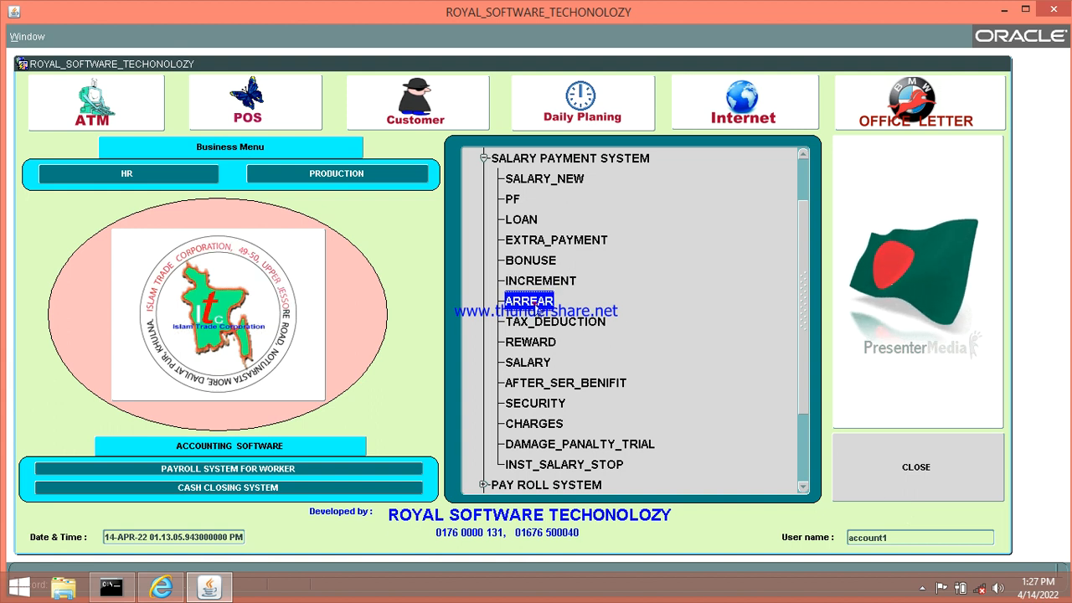
double_click(533, 304)
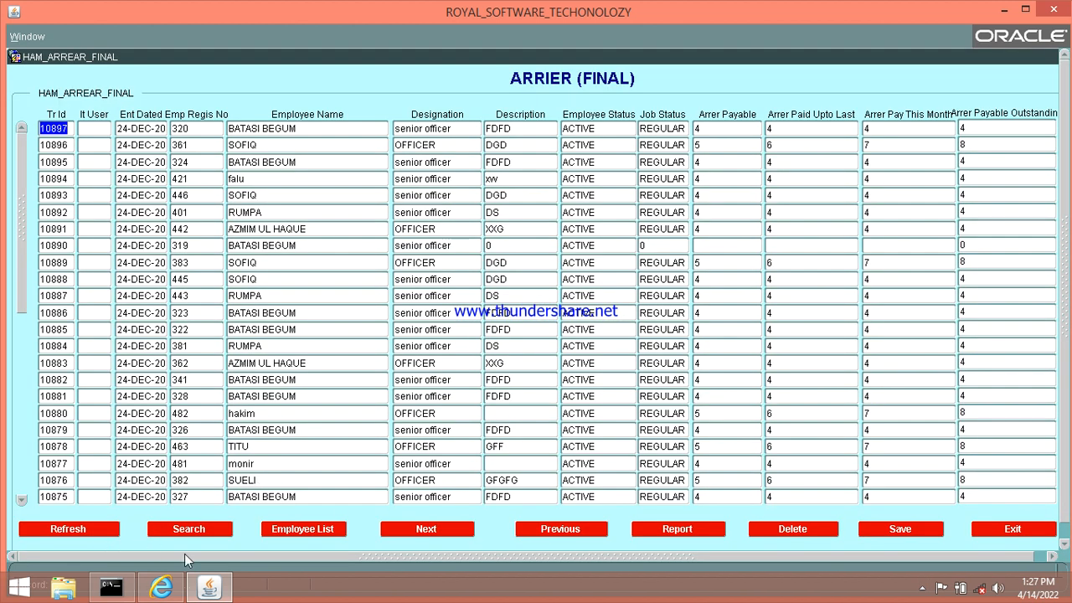
drag(209, 559, 477, 577)
click(84, 531)
click(187, 530)
click(1031, 534)
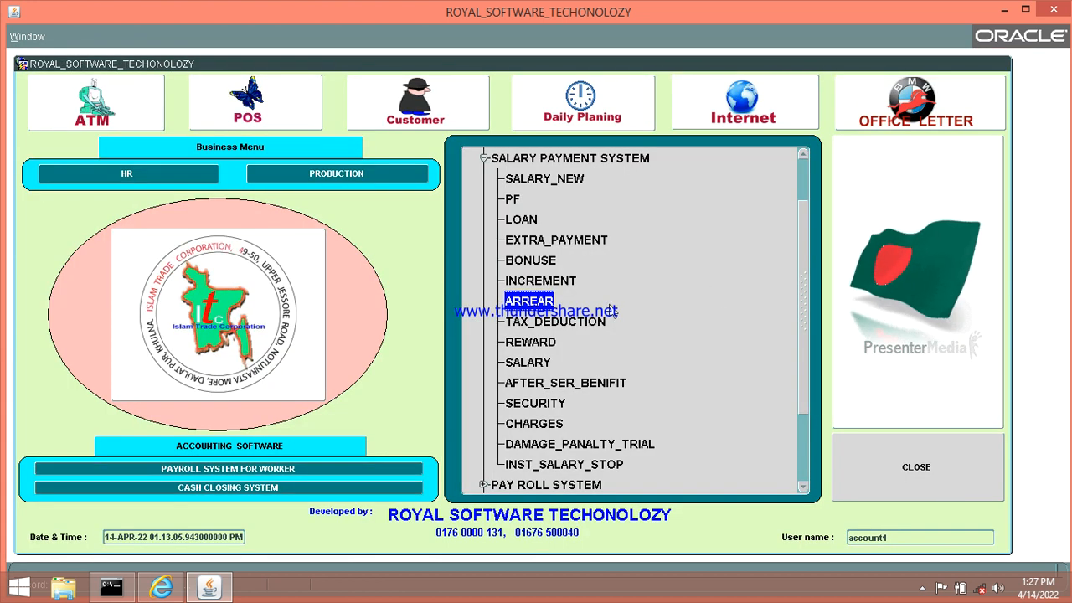
View the TAX_DEDUCTION form and the REWARD form in turn, exiting each one
click(557, 322)
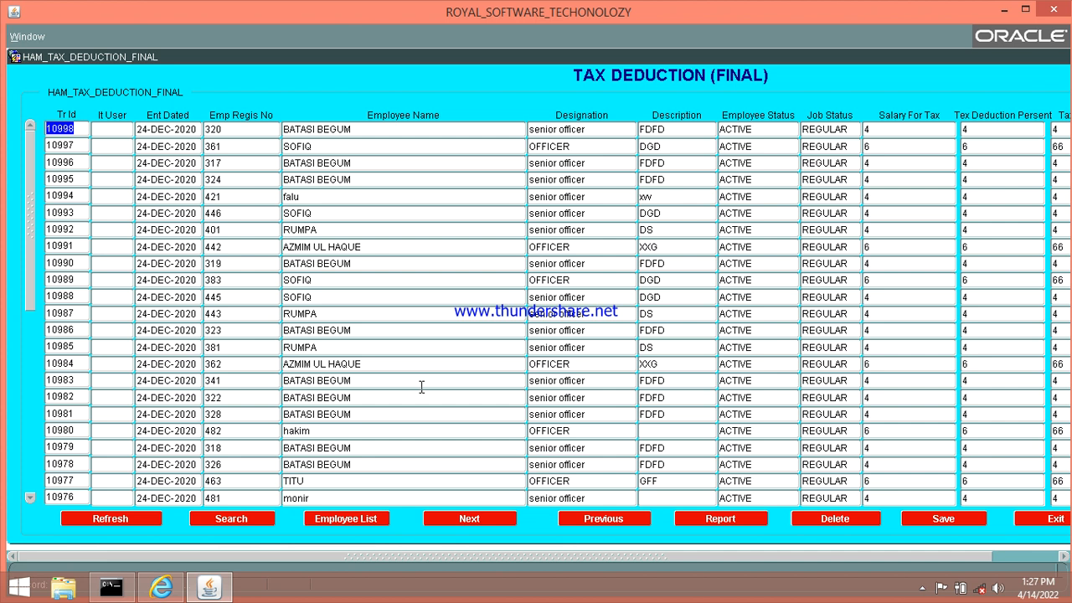
click(1051, 518)
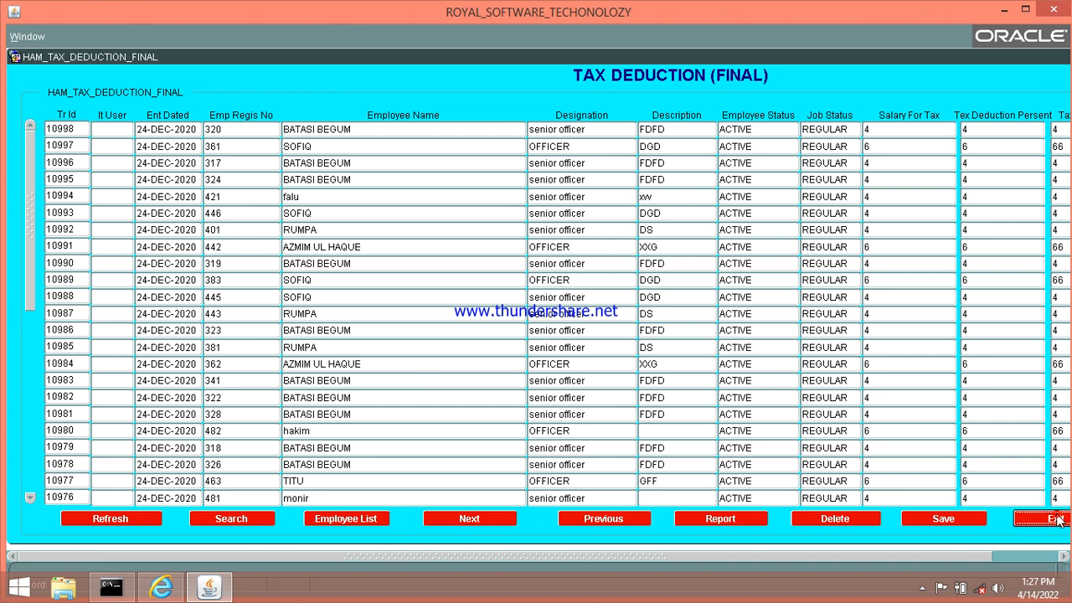
click(528, 342)
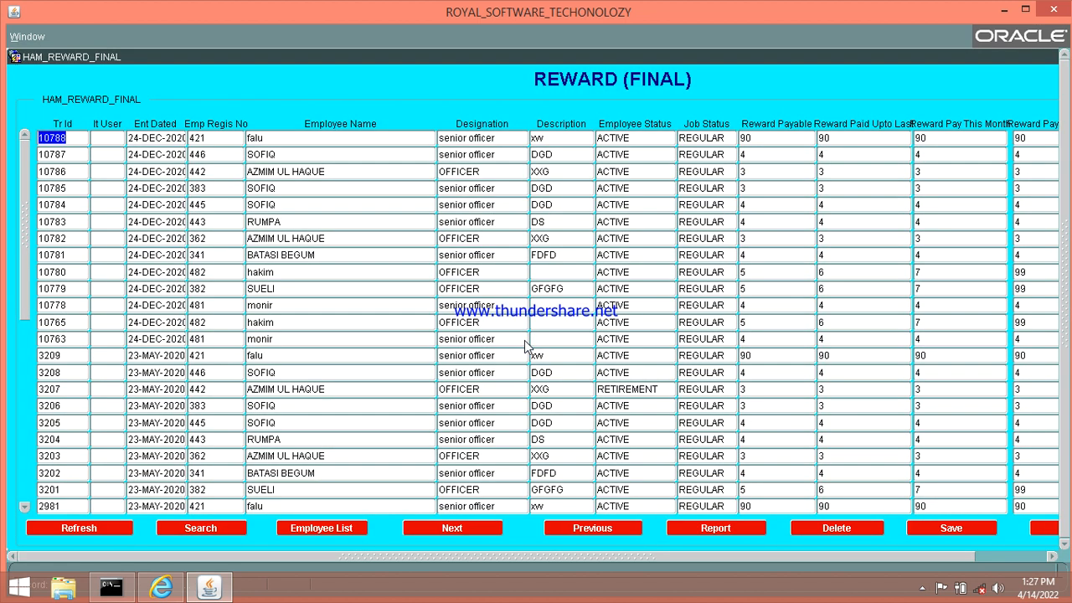
click(1051, 530)
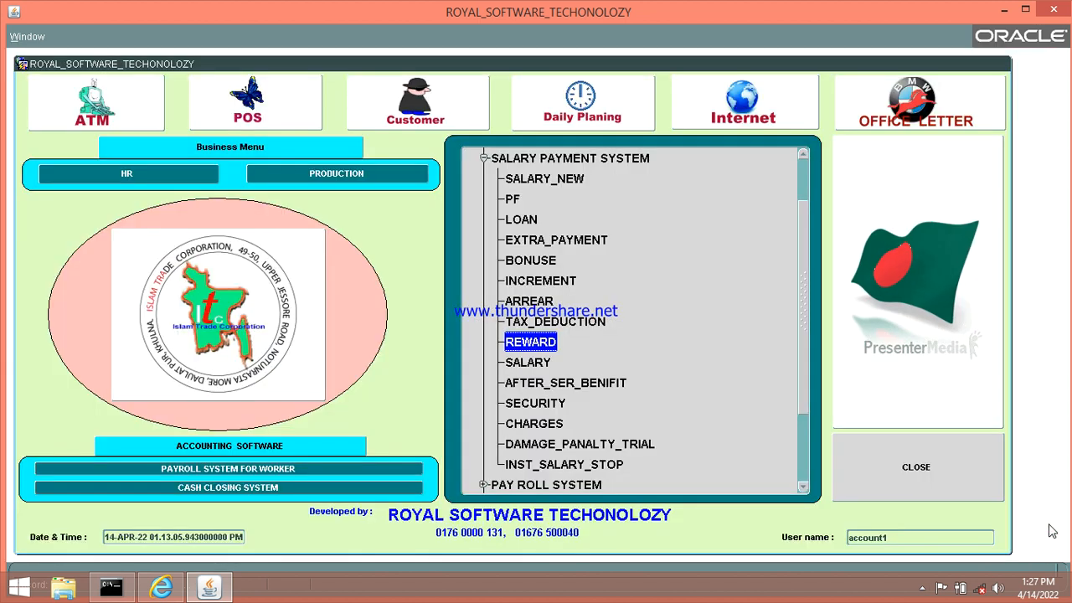
Open the AFTER_SER_BENIFIT form, refresh it, look across its further columns and exit
click(563, 383)
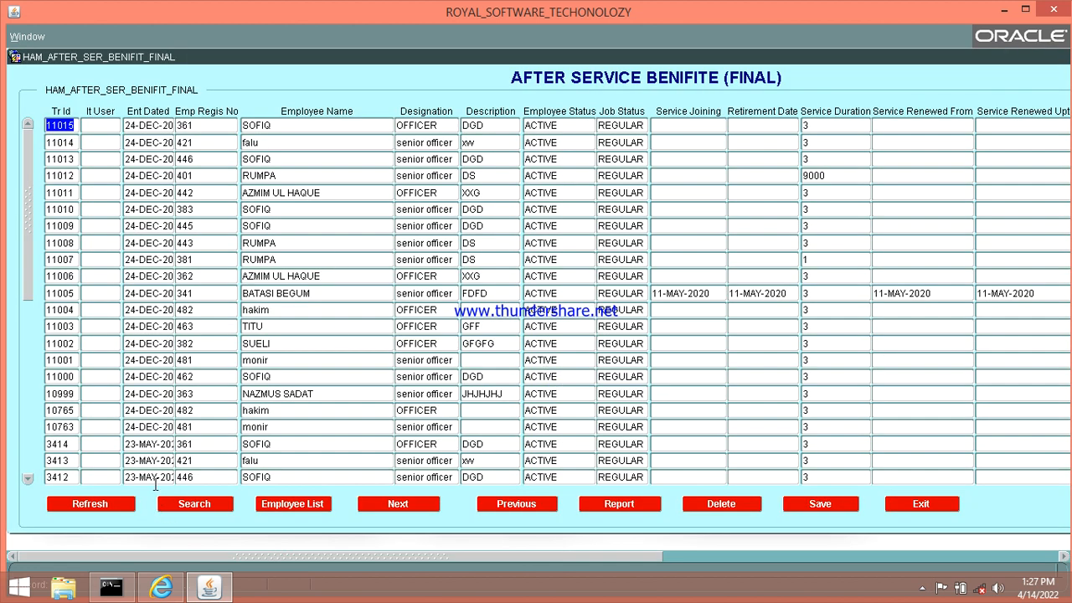
click(107, 506)
drag(520, 558, 626, 552)
click(759, 507)
Open the SECURITY form, refresh it, search the employees' job security records and exit
double_click(543, 404)
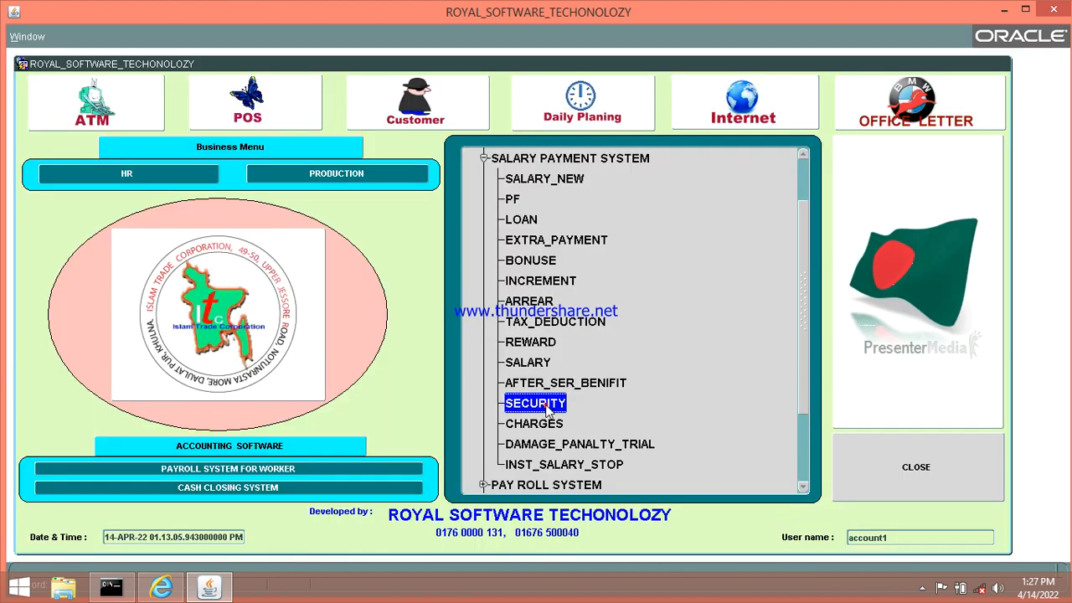
click(76, 508)
click(207, 512)
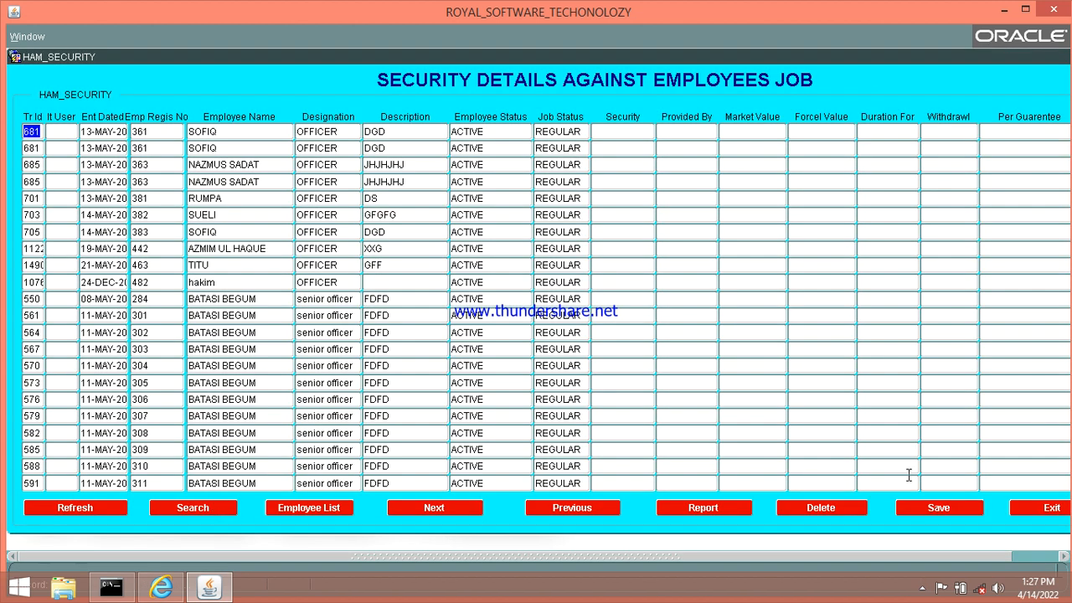
click(1050, 508)
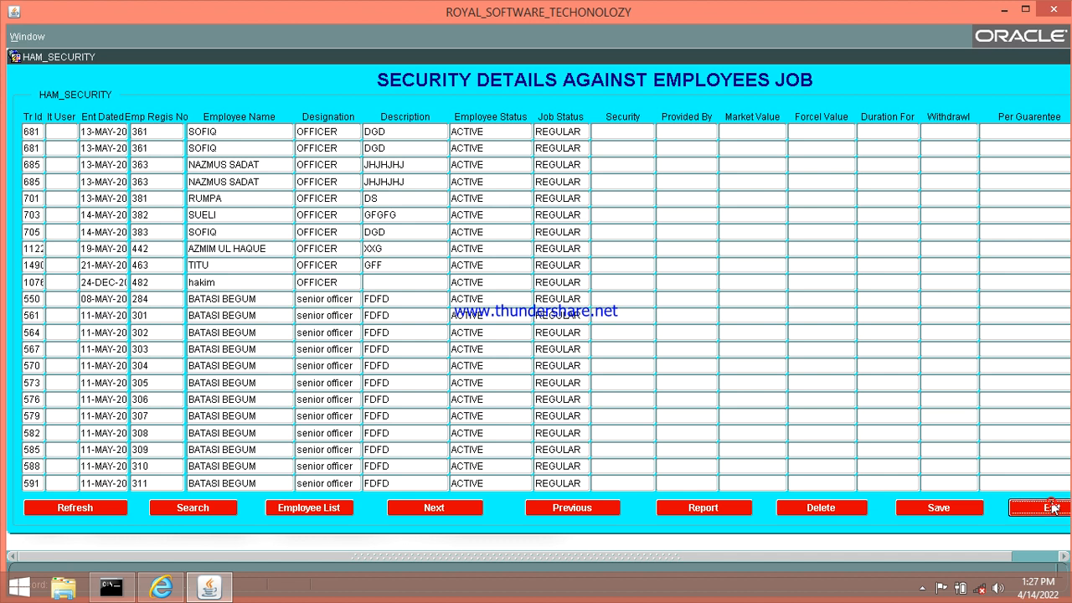
View the CHARGES form and the DAMAGE_PANALTY_TRIAL form in turn, exiting each one
scroll(799, 335, down, 2)
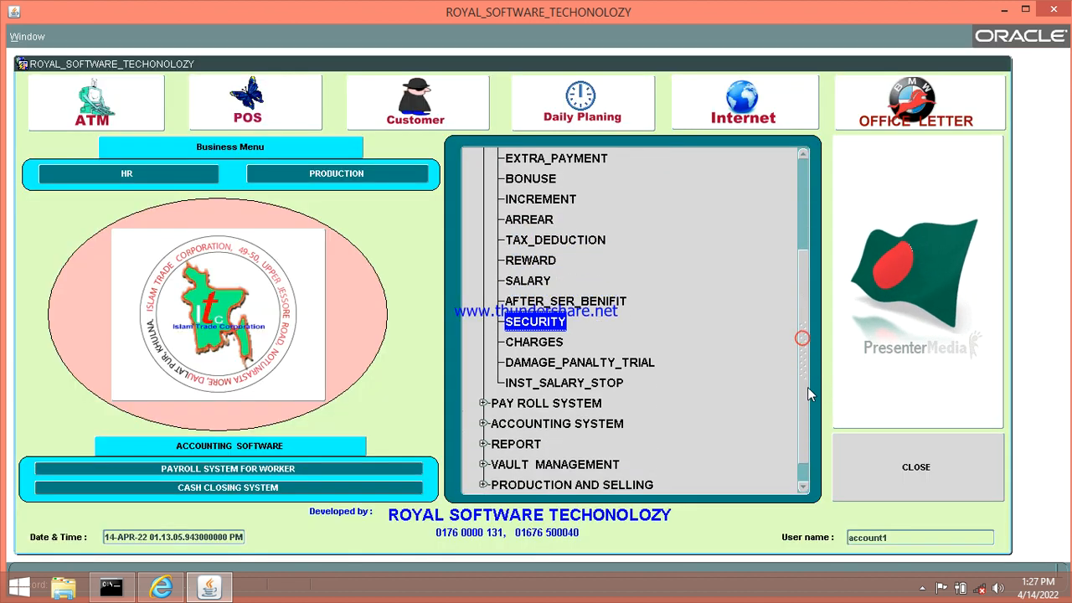
click(528, 342)
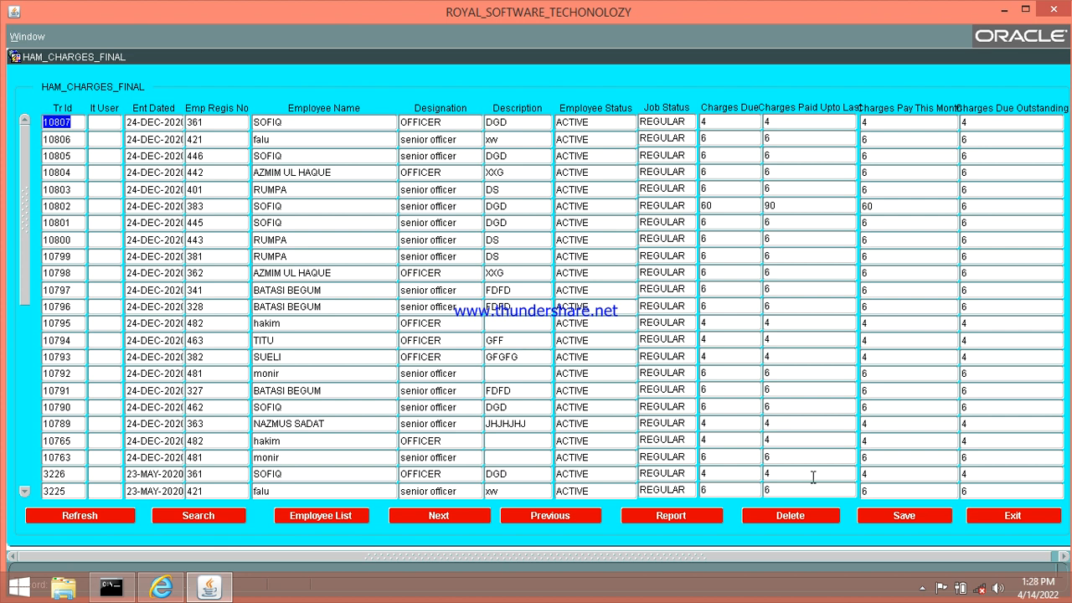
click(1015, 519)
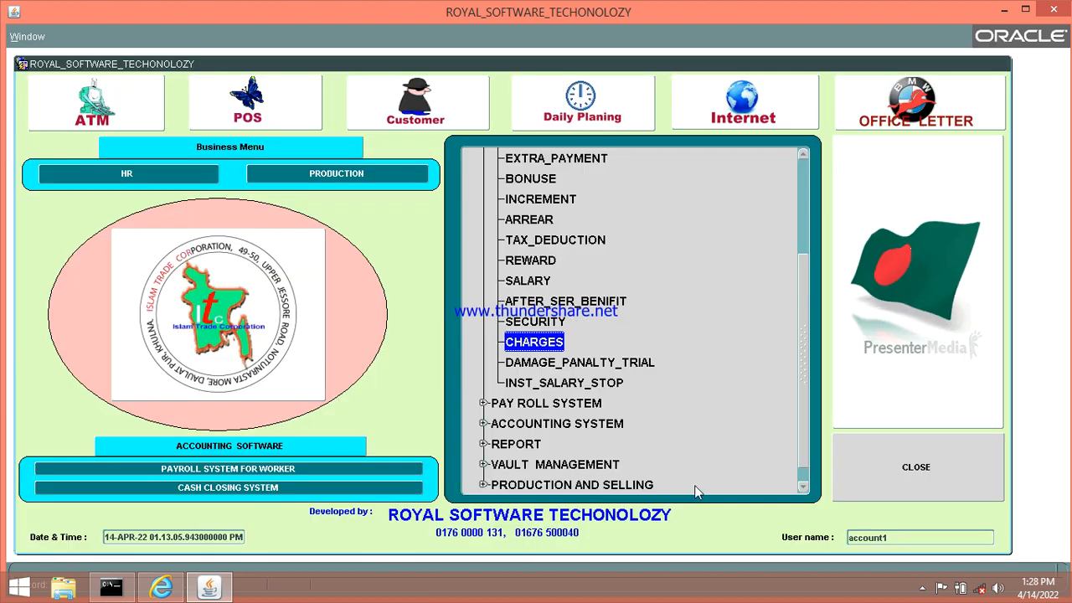
double_click(574, 363)
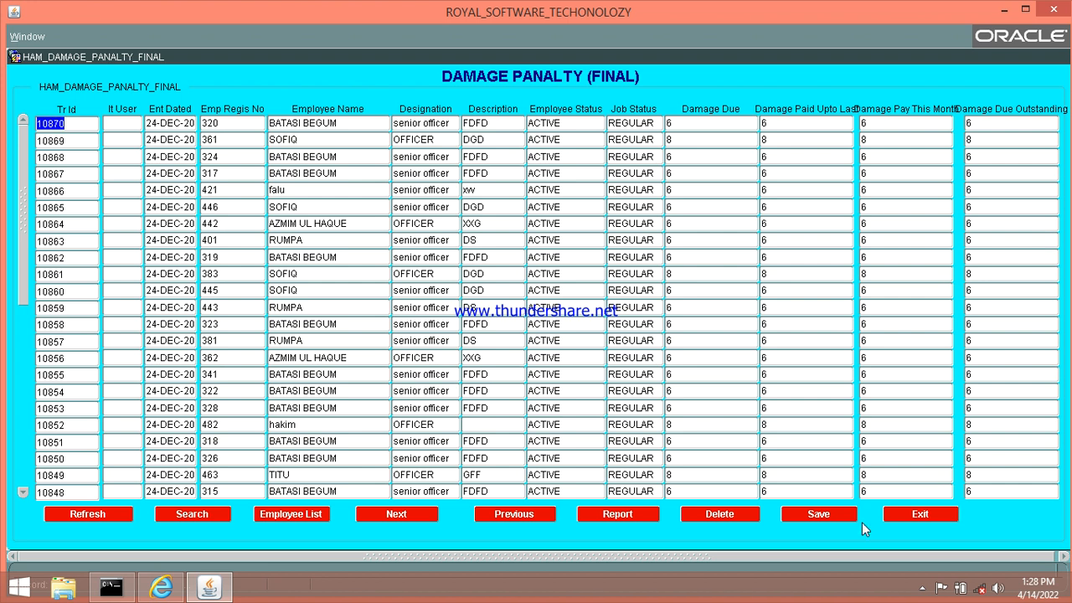
click(940, 515)
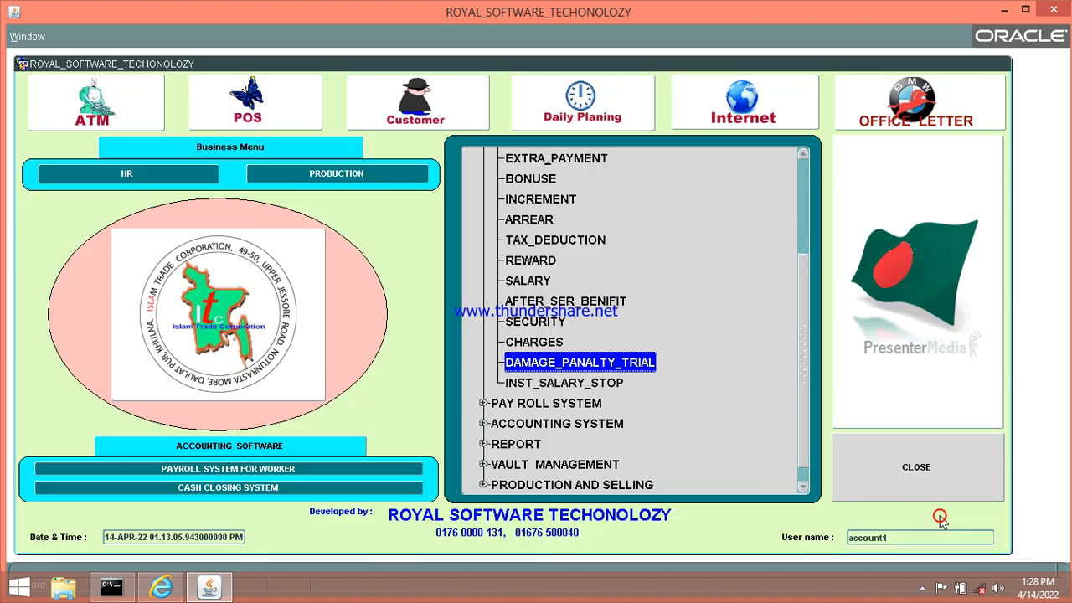
Select the INST_SALARY_STOP entry, return to the start of the Salary Payment System group and reopen the SALARY_NEW form
click(581, 386)
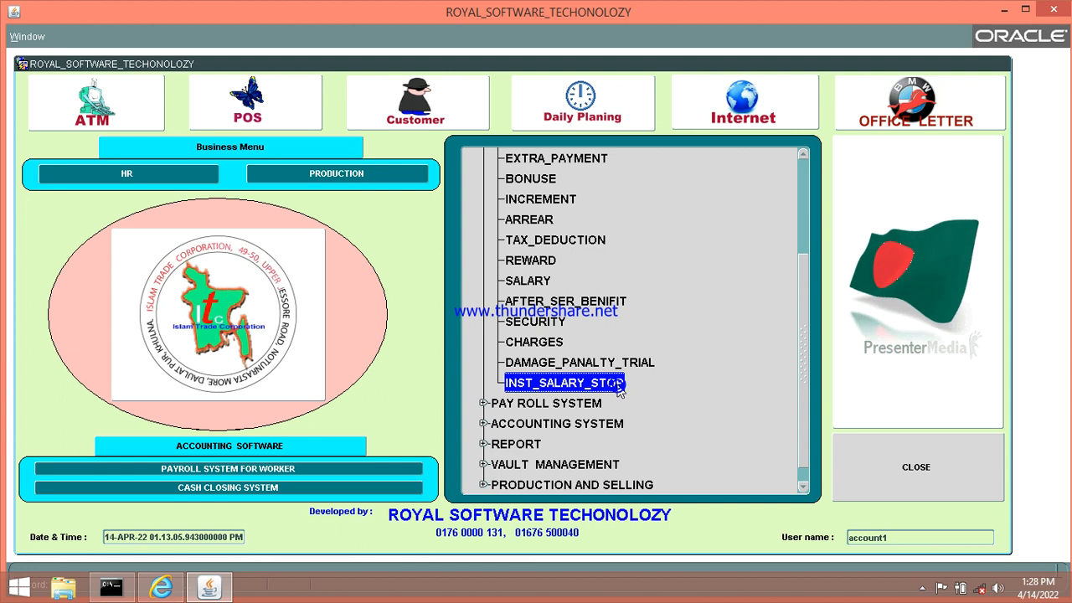
drag(805, 336, 833, 256)
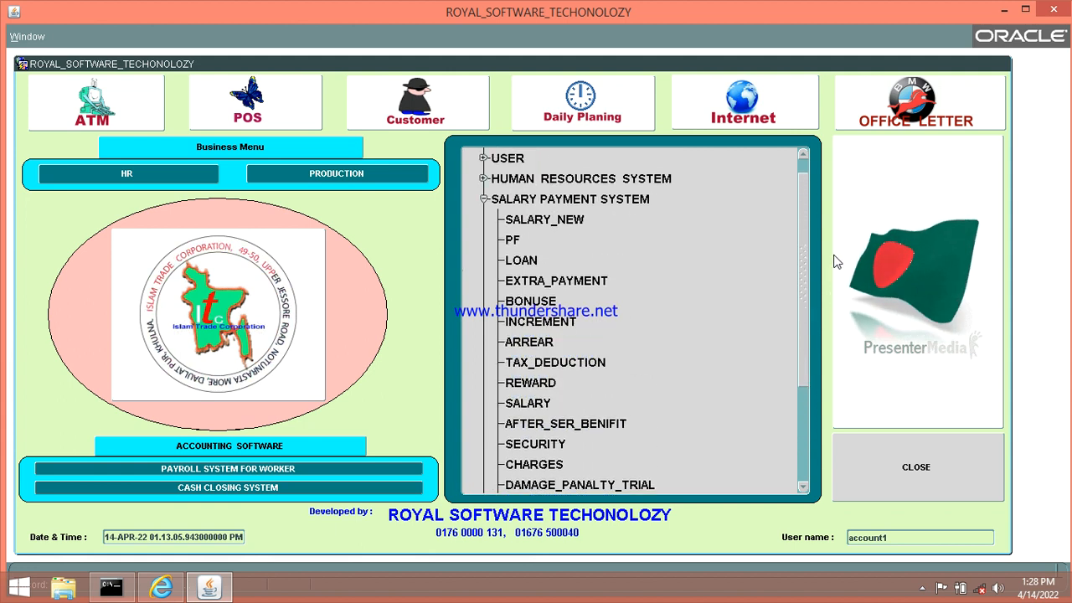
double_click(540, 221)
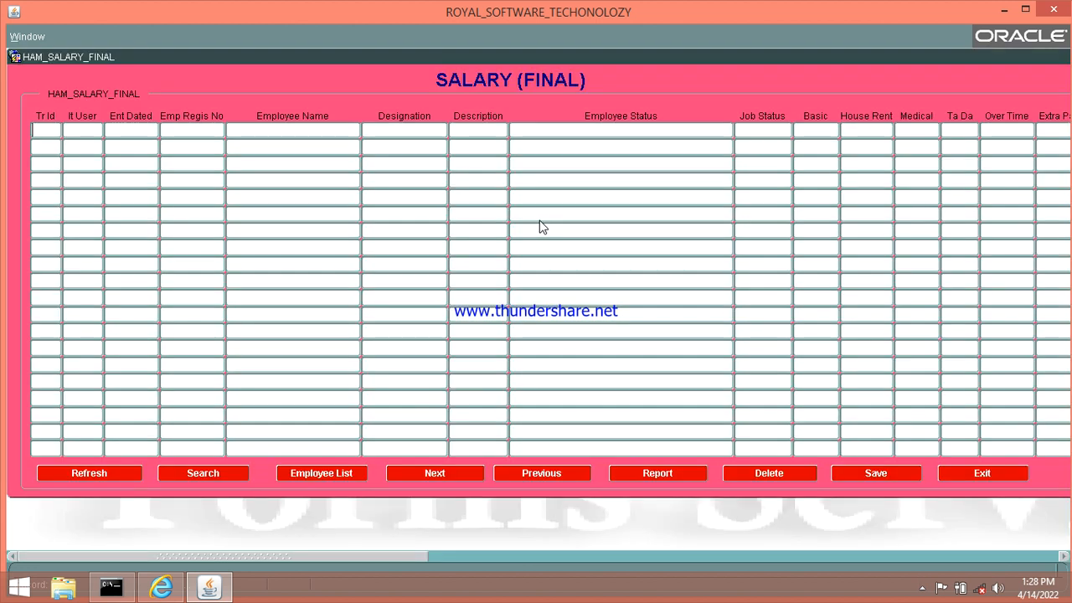
Exit the SALARY_NEW form, open the SALARY form, look over its trial salary payment steps and columns, and close it
click(979, 475)
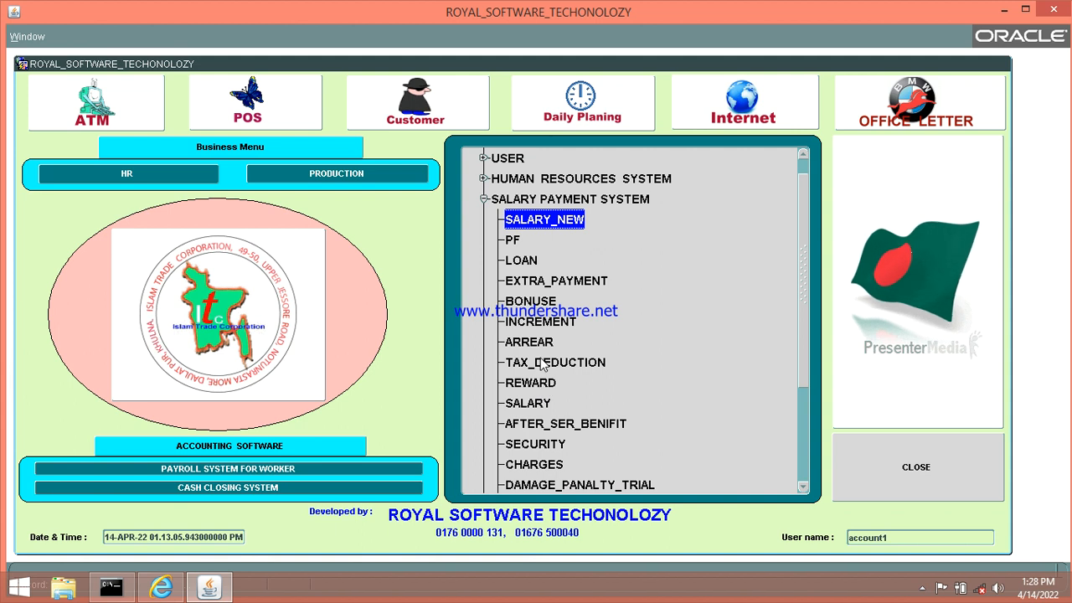
double_click(542, 403)
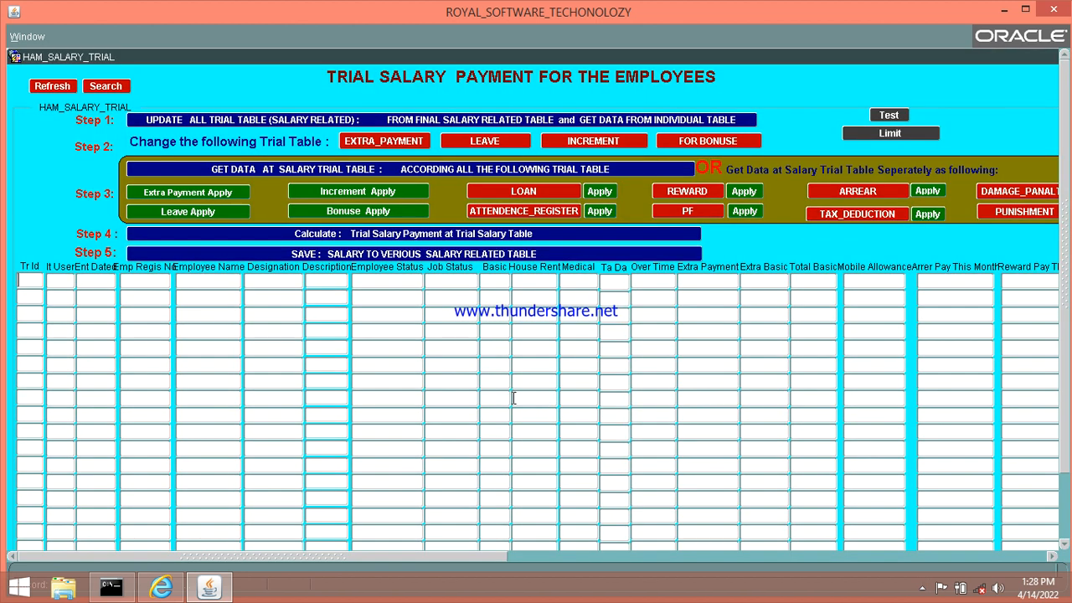
drag(168, 557, 170, 589)
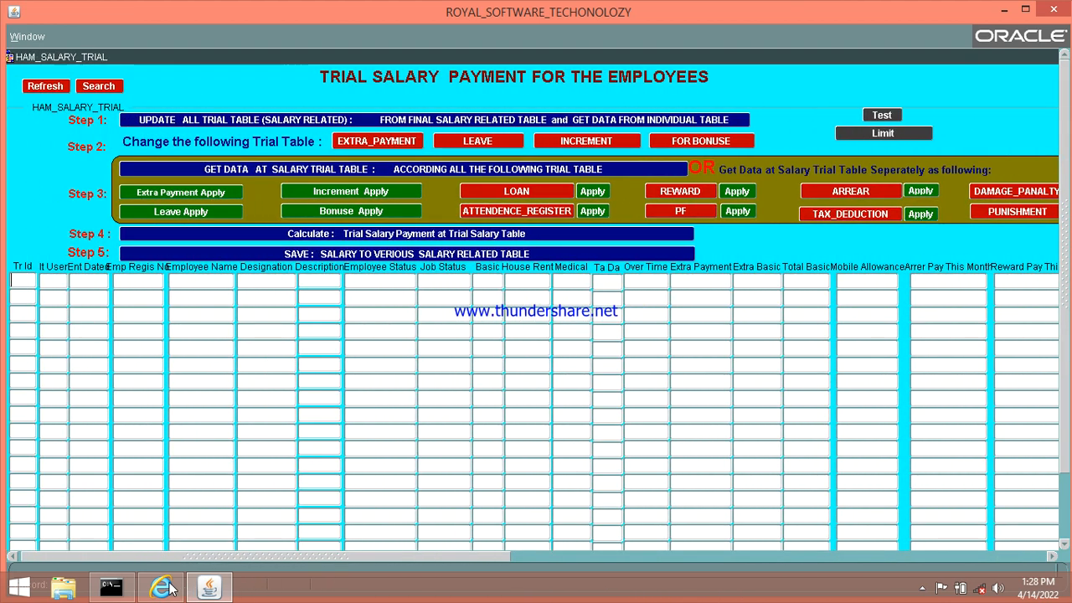
mouse_move(1065, 176)
mouse_down()
mouse_move(1069, 311)
mouse_move(1066, 172)
mouse_up()
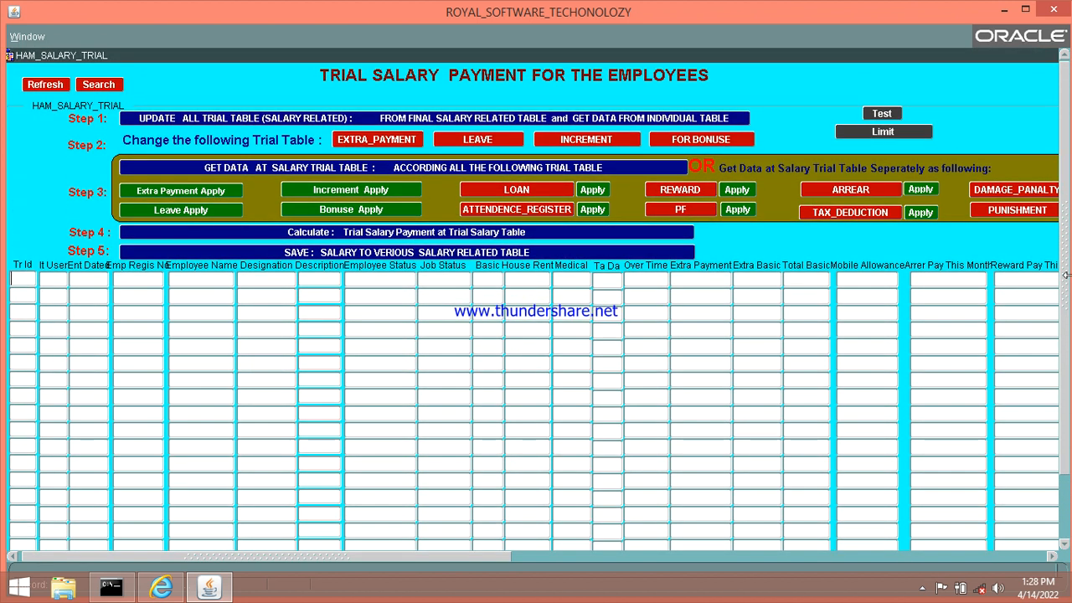
drag(1064, 340, 1063, 242)
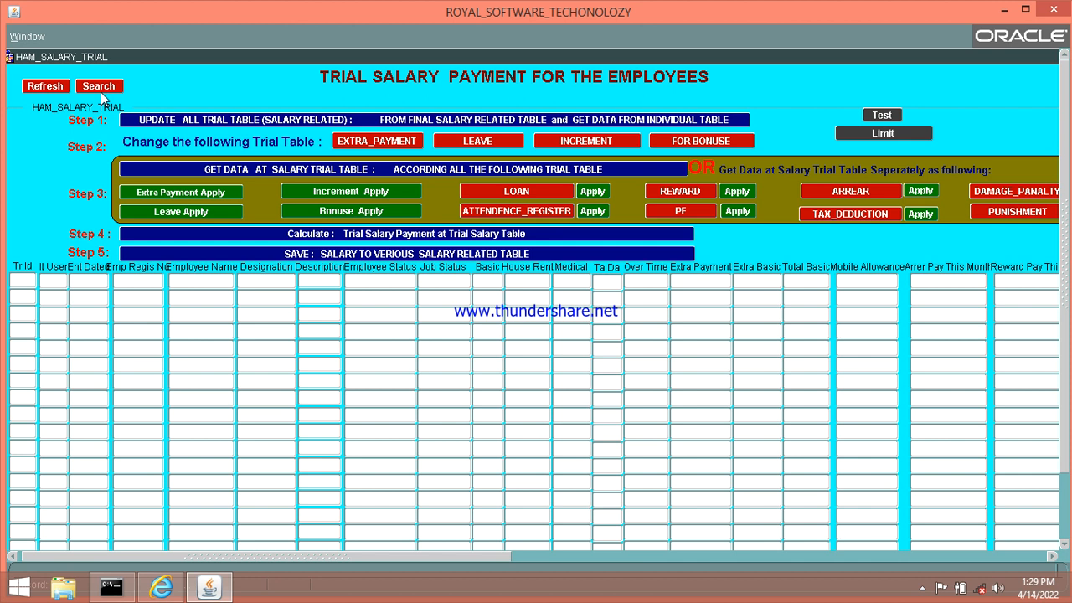
click(1054, 10)
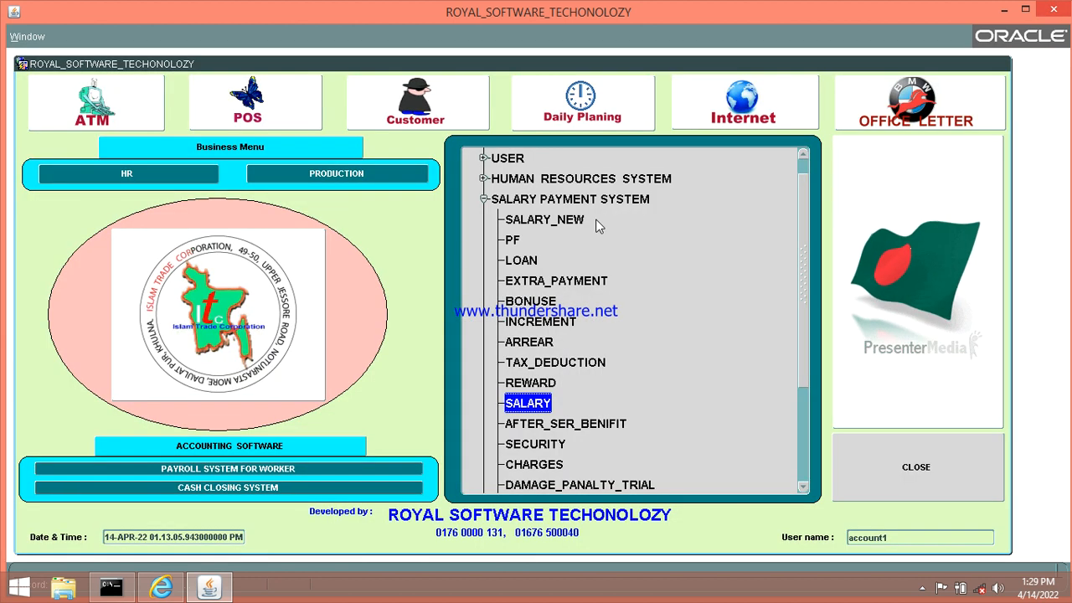
Switch to the Human Resources System group, view the INDIVIDUAL_EMPLOYEE form, close it and collapse the group
click(484, 199)
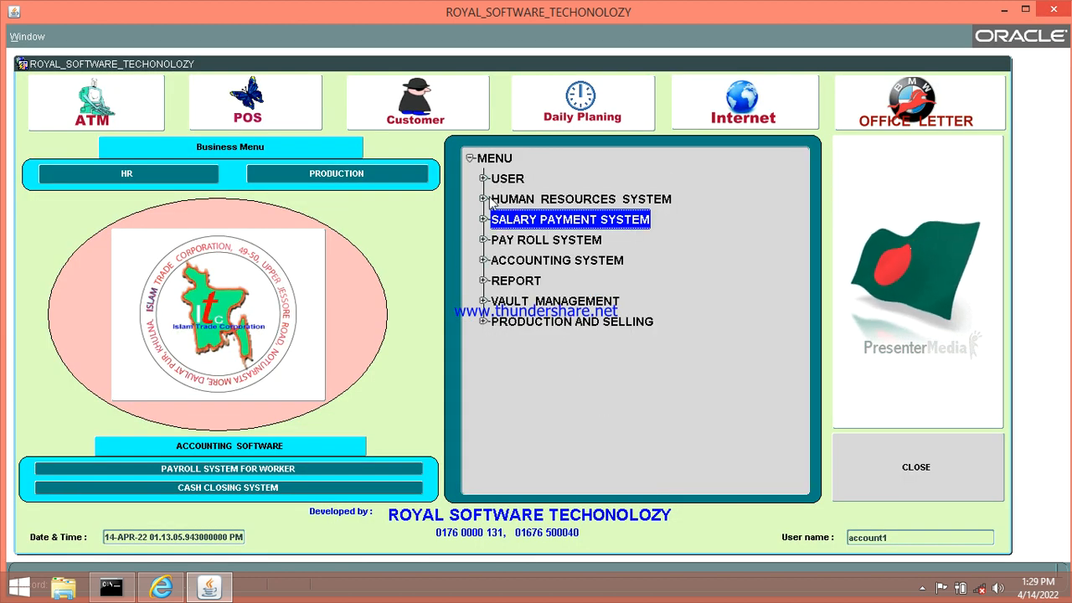
click(483, 196)
double_click(566, 201)
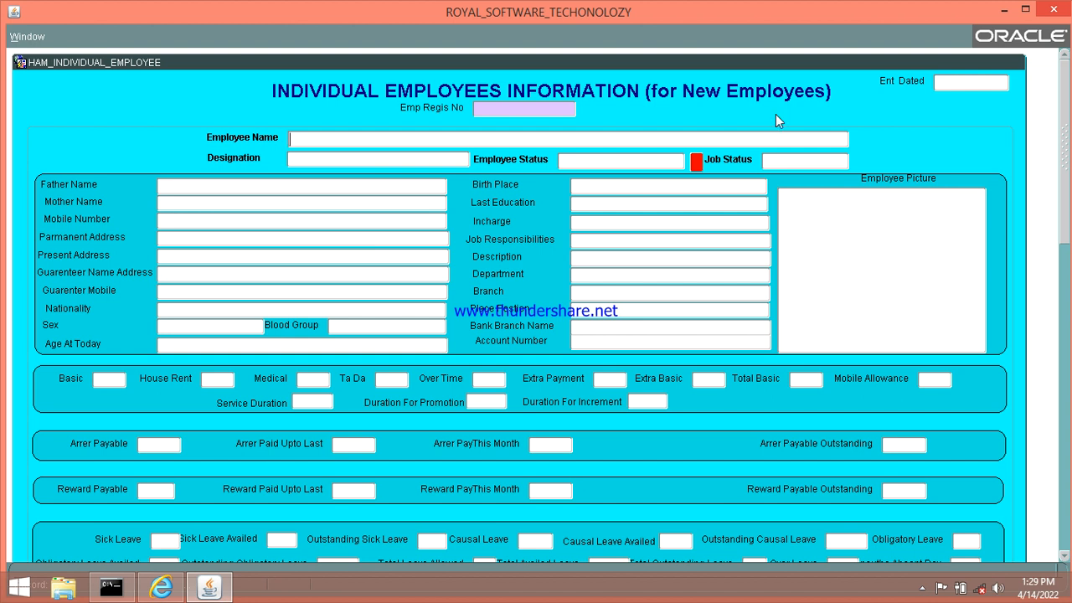
click(1054, 8)
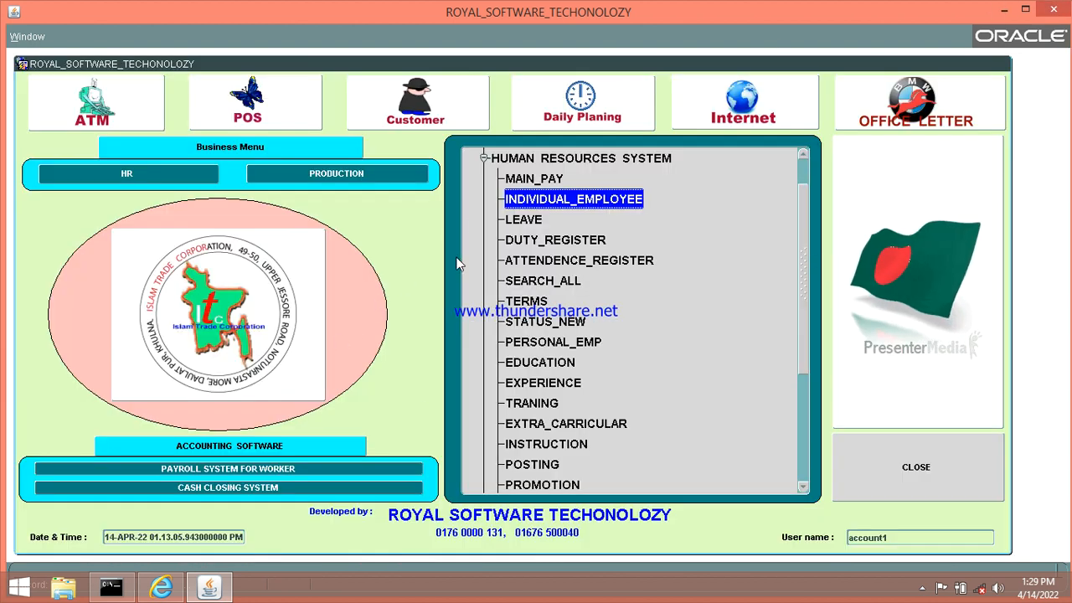
click(483, 158)
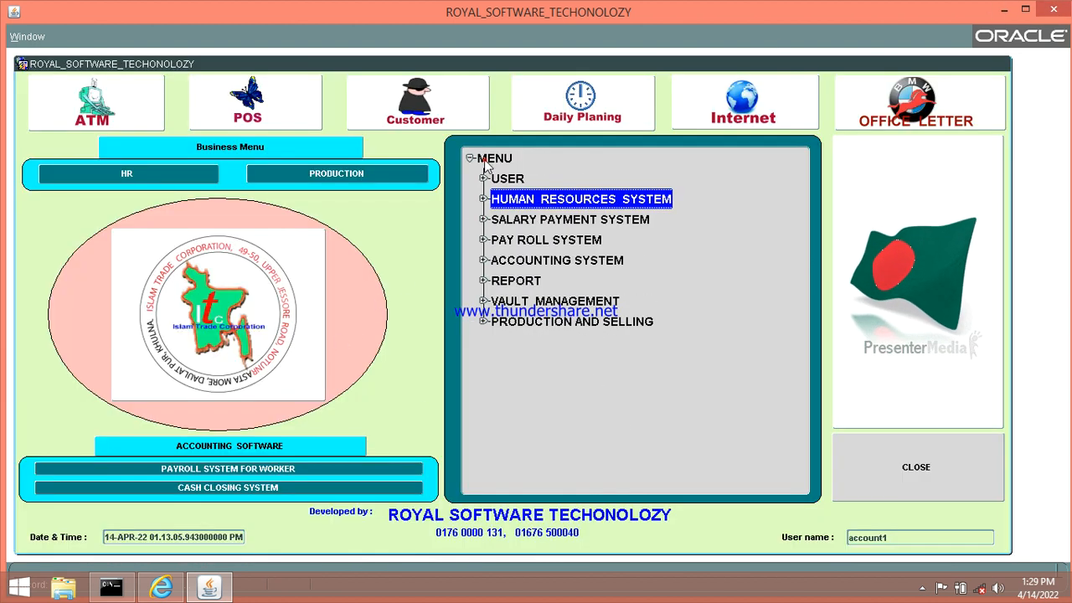
Expand the Salary Payment System group, point out SALARY_NEW and EXTRA_PAYMENT, view the PF form and exit it
click(484, 219)
click(541, 203)
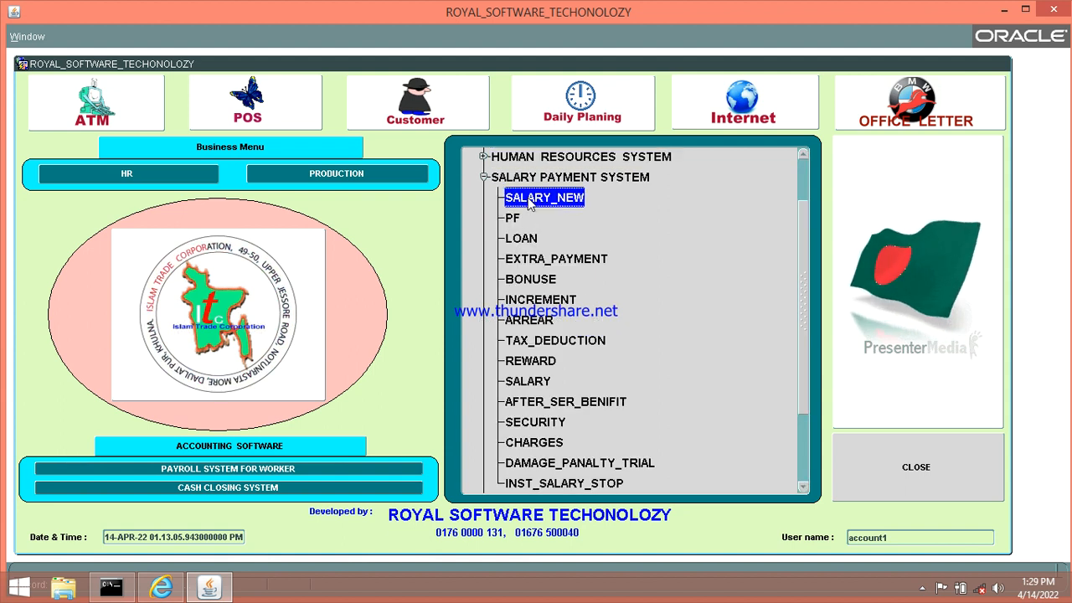
click(526, 261)
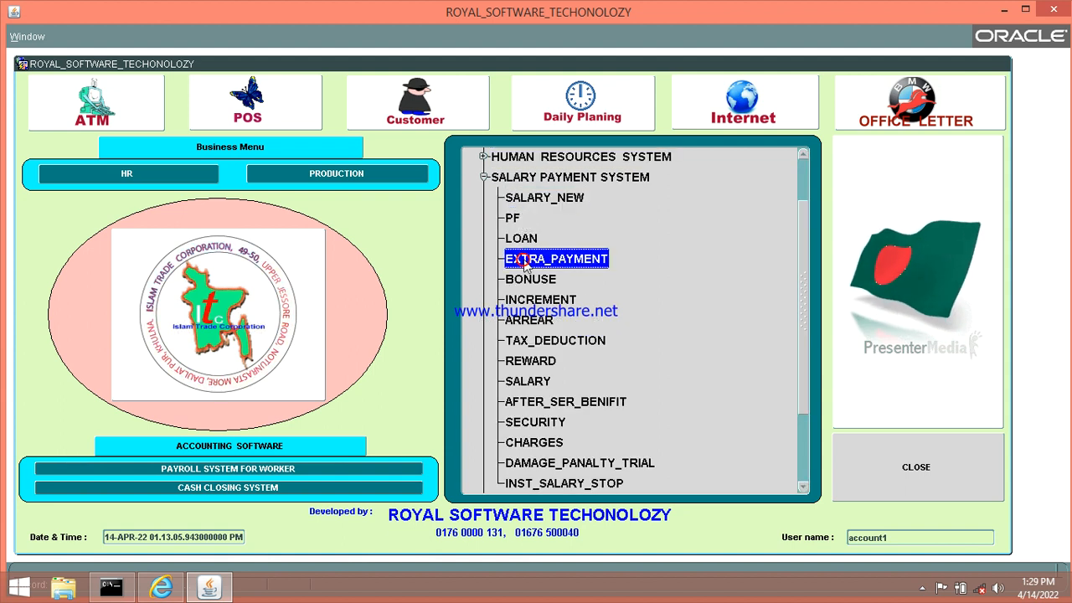
click(485, 179)
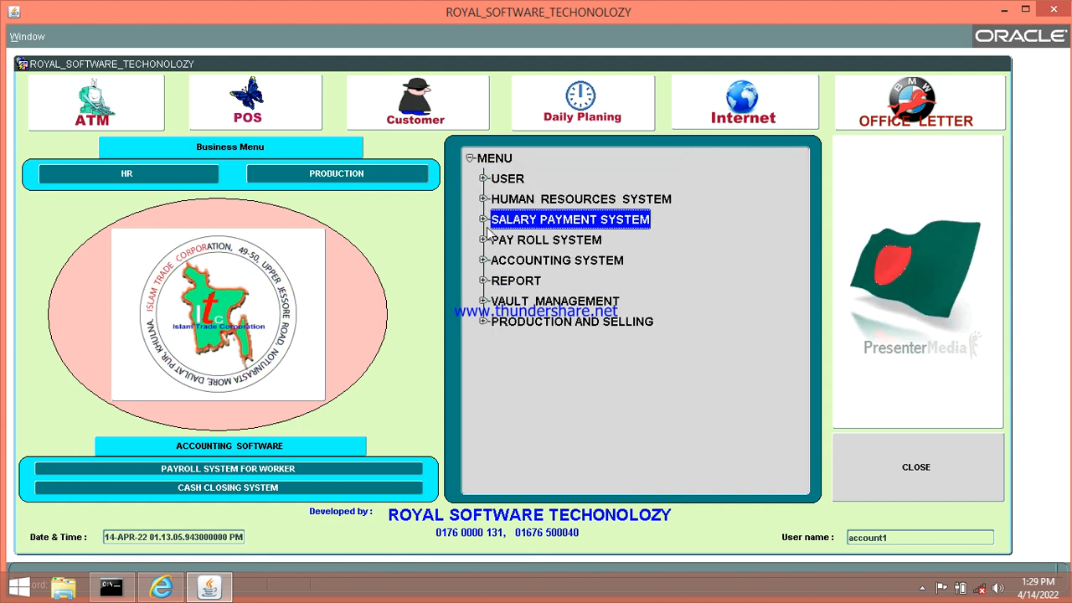
click(483, 218)
click(512, 218)
double_click(513, 217)
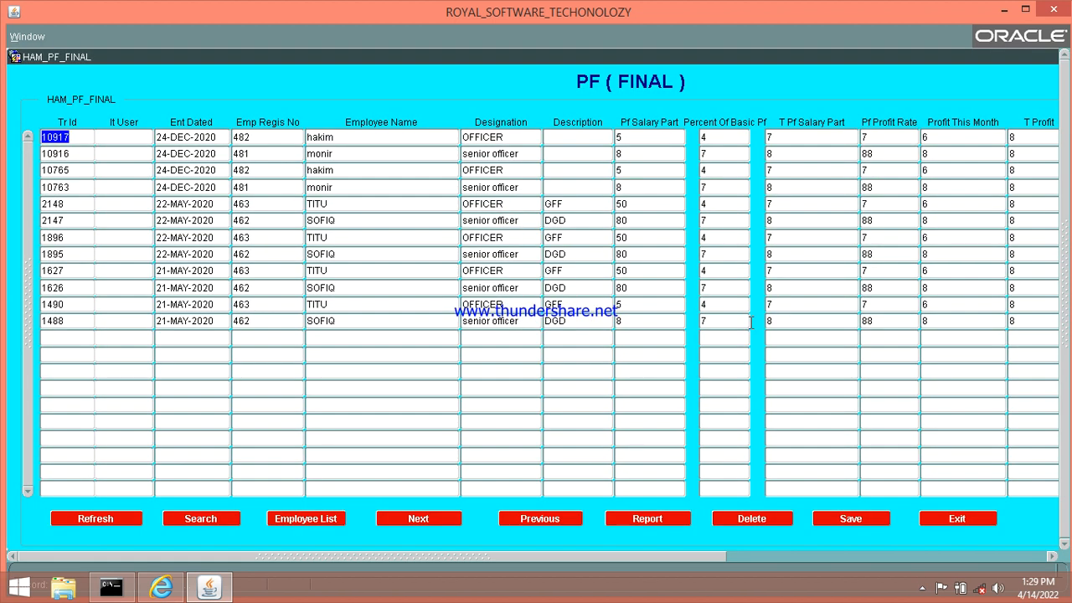
click(980, 520)
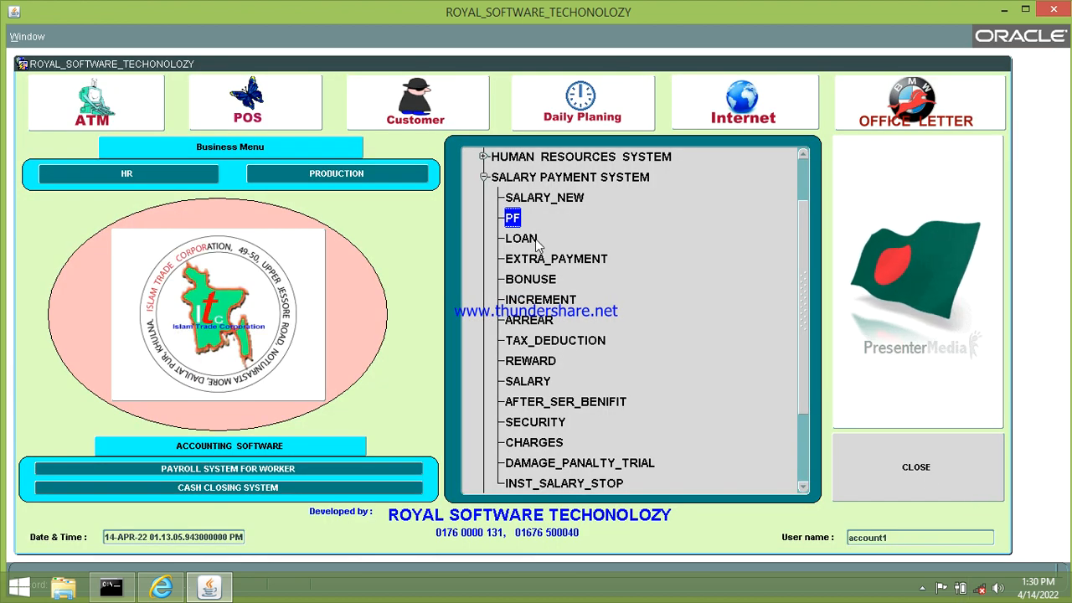
Point out the Salary Payment System entries from LOAN, BONUSE and ARREAR down to SECURITY, CHARGES and DAMAGE_PANALTY_TRIAL
click(523, 238)
click(529, 279)
click(535, 320)
click(532, 381)
click(559, 424)
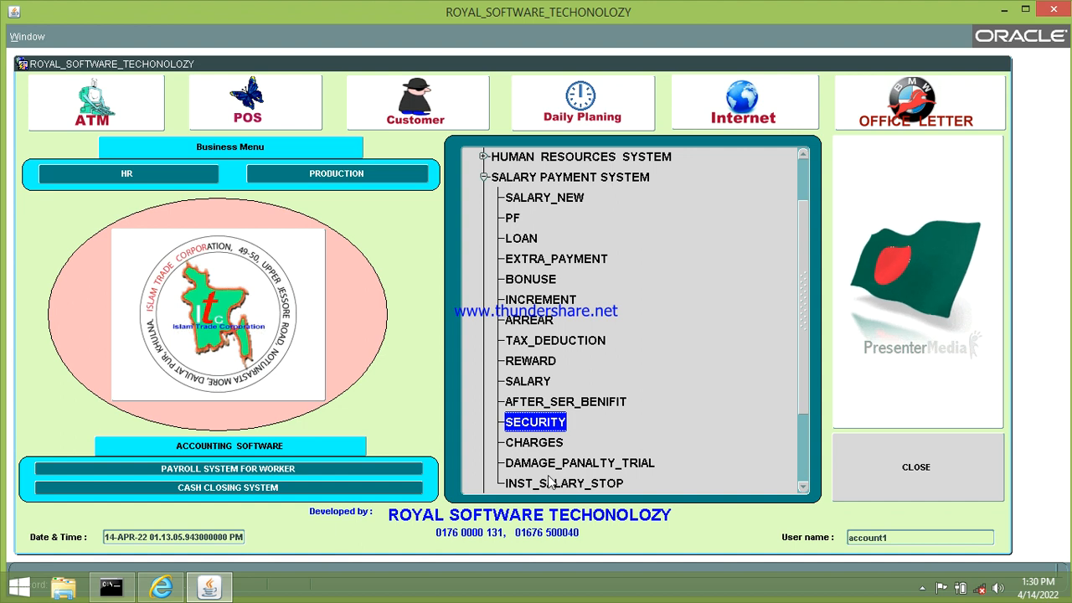
click(553, 464)
click(543, 444)
click(545, 424)
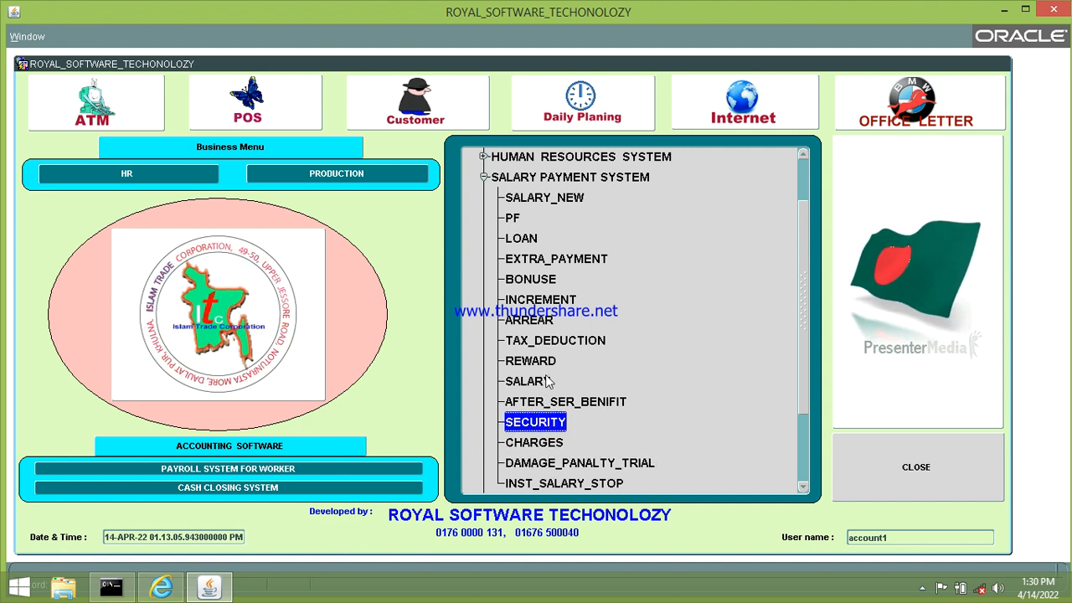
Highlight the PF, LOAN, EXTRA_PAYMENT, INCREMENT and ARREAR entries in turn
click(515, 219)
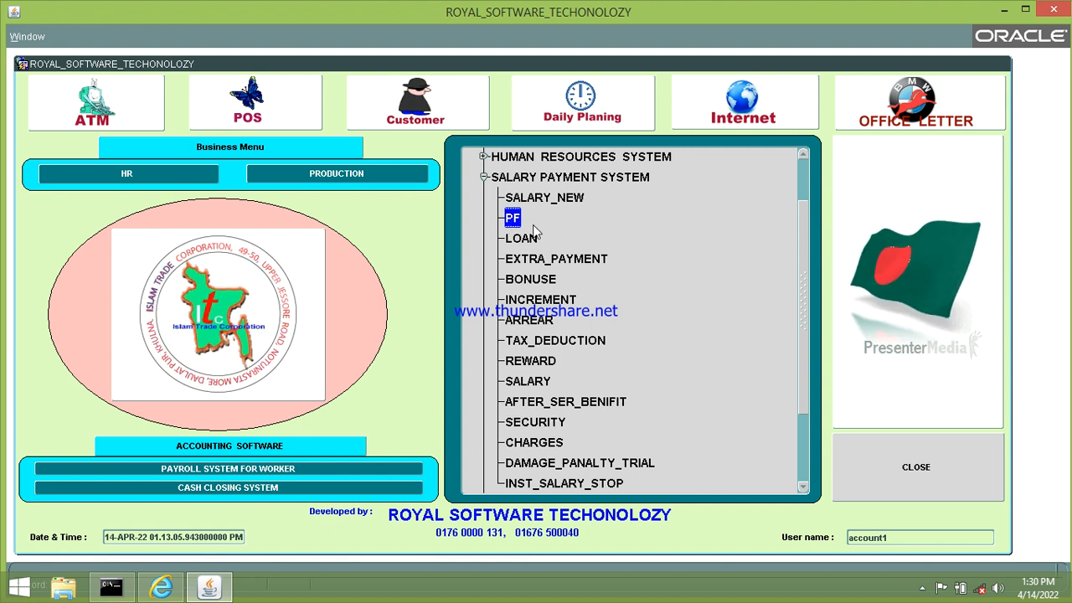
click(526, 240)
click(519, 219)
click(526, 256)
click(540, 302)
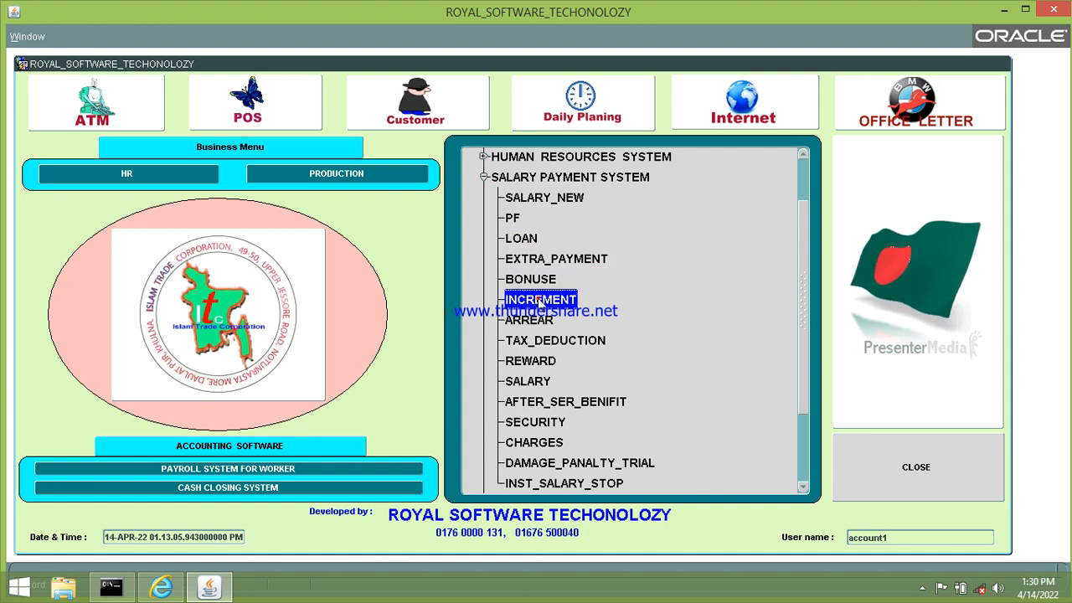
click(546, 320)
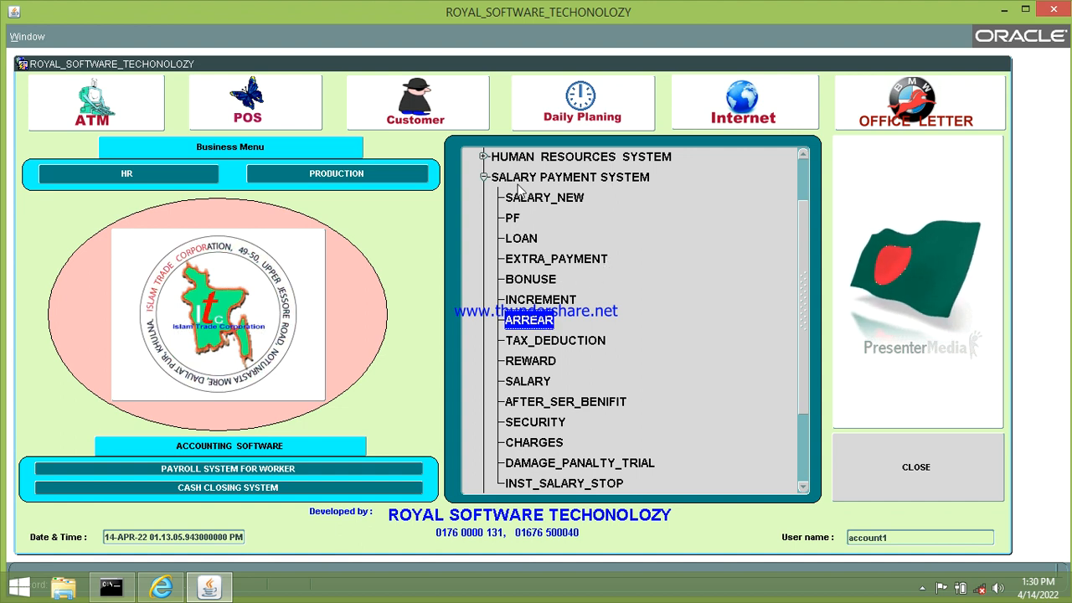
Open the SALARY_NEW form, refresh it, search the final salary records and exit
click(540, 204)
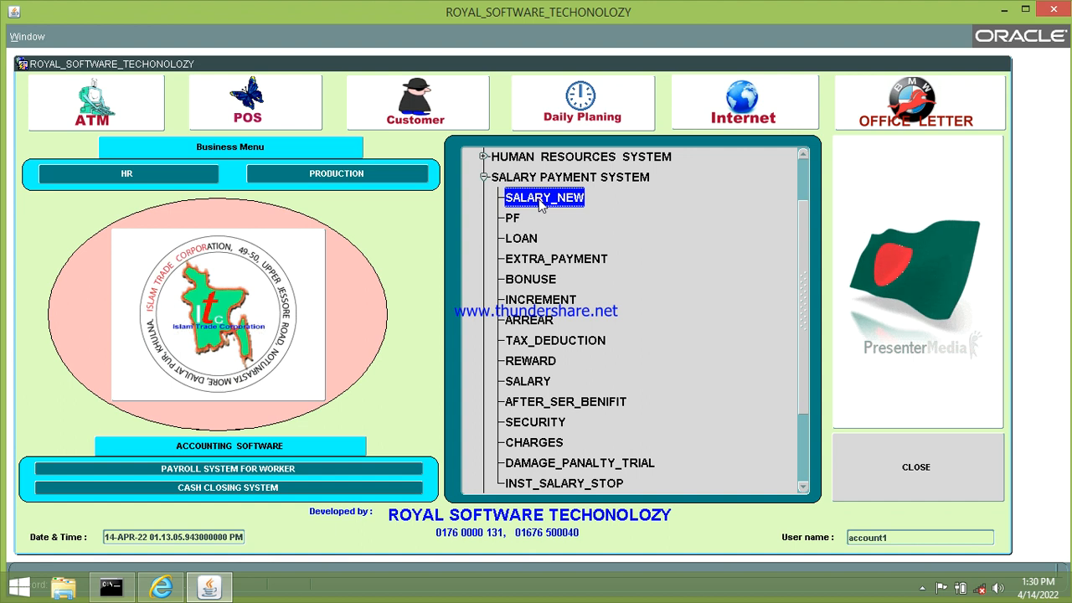
double_click(541, 205)
click(88, 473)
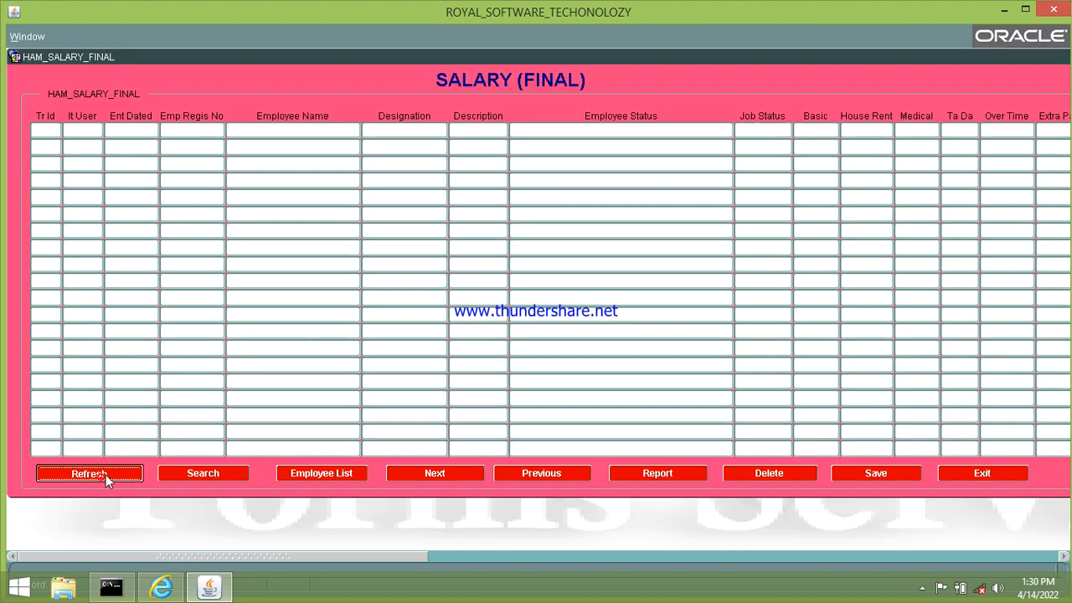
click(200, 472)
click(981, 474)
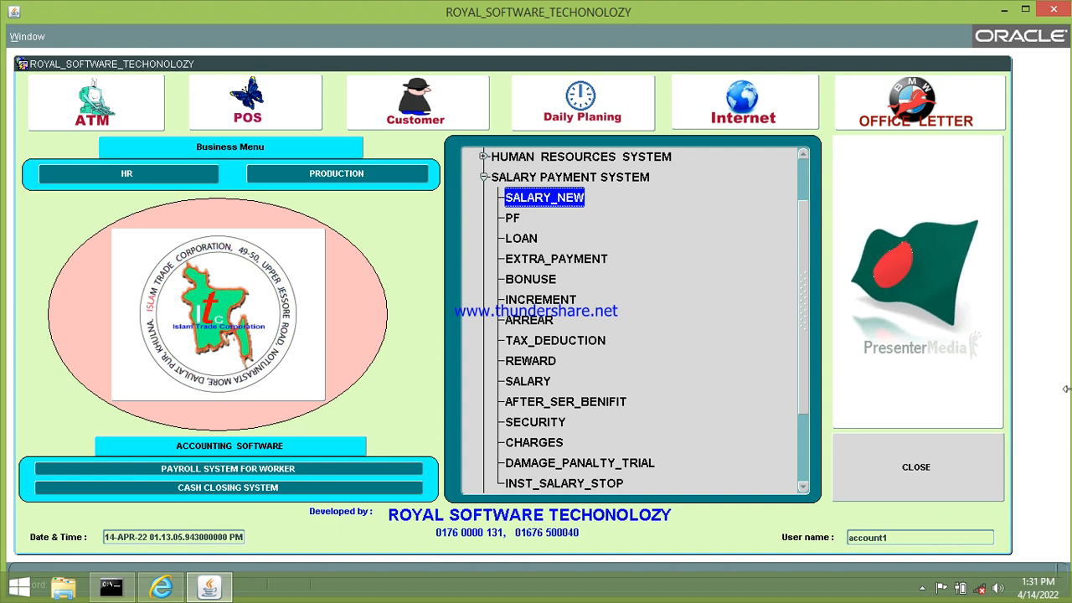
Point out the individual pay component entries, including PF, EXTRA_PAYMENT, TAX_DEDUCTION, ARREAR, BONUSE, LOAN and REWARD, ending on SALARY
click(512, 218)
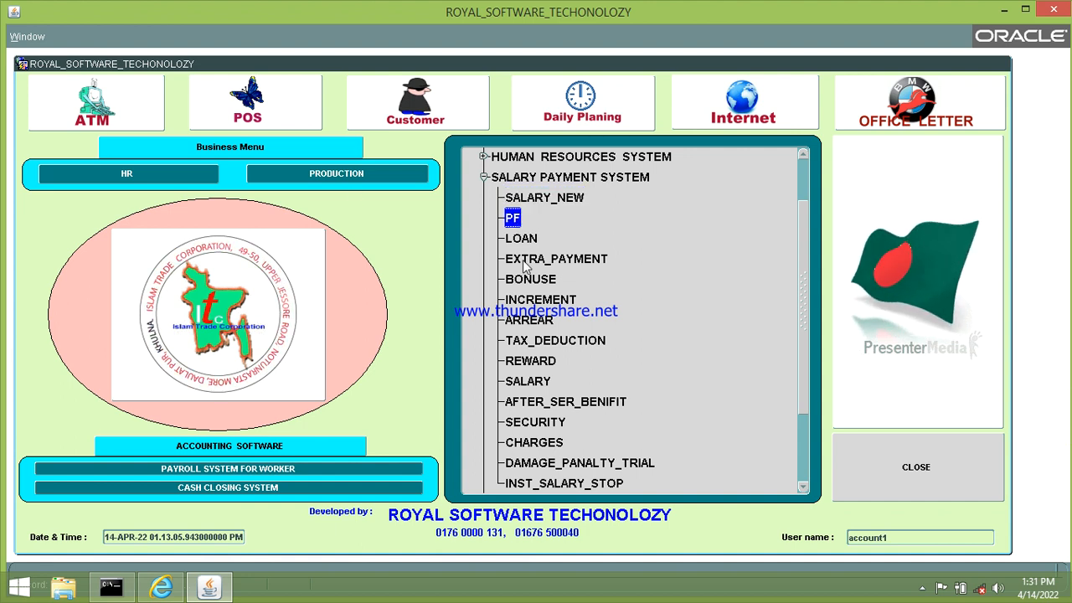
click(528, 261)
click(542, 338)
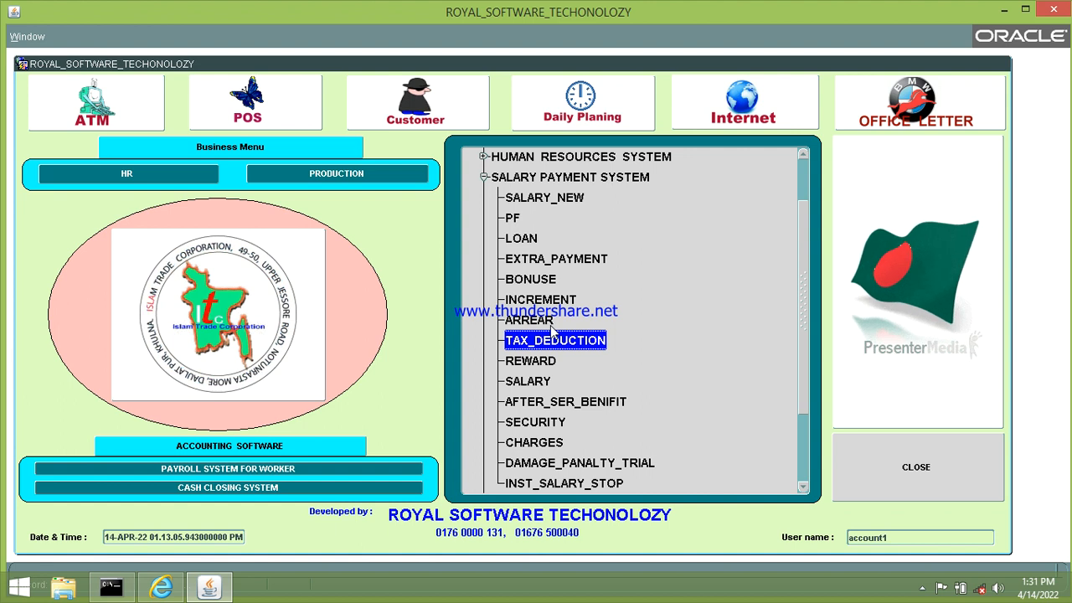
click(532, 320)
click(534, 283)
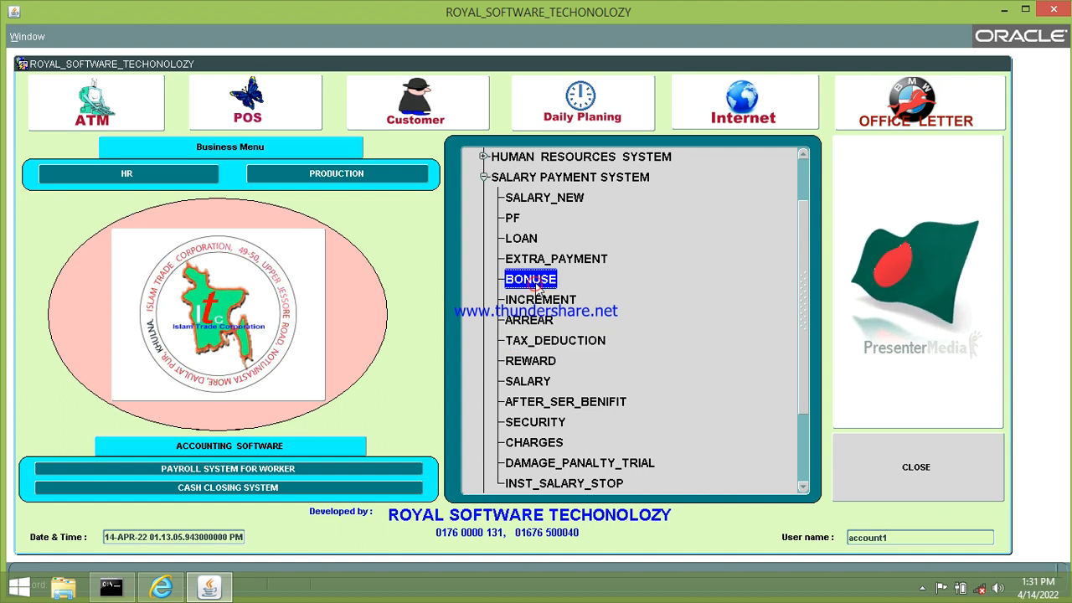
click(540, 257)
click(523, 239)
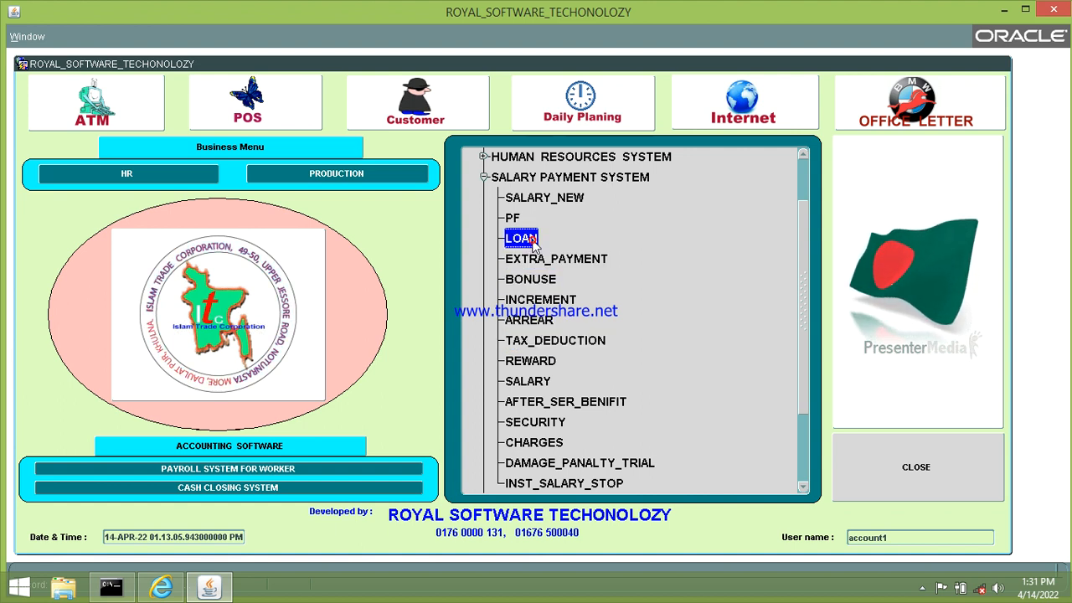
click(550, 364)
click(539, 385)
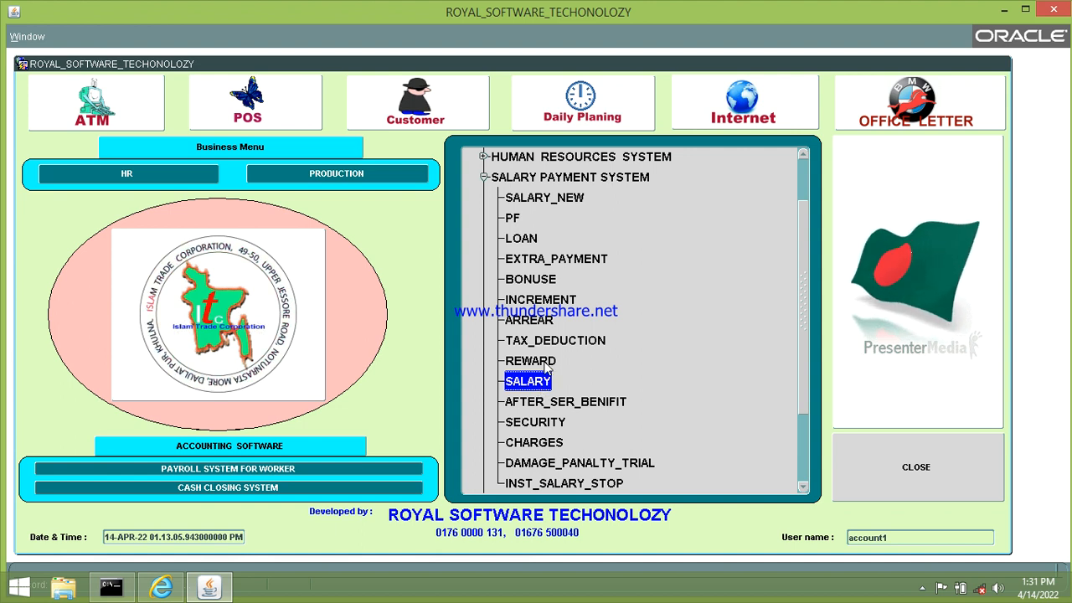
Reopen the SALARY_NEW form from the Salary Payment System group, search its final salary records and exit
click(545, 197)
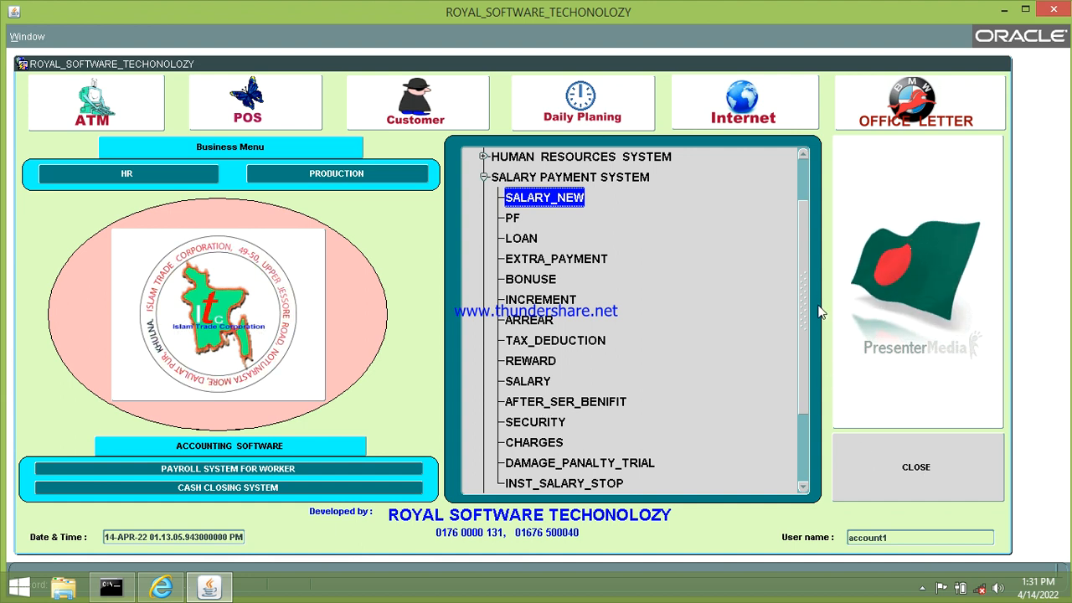
mouse_move(804, 310)
mouse_down()
mouse_move(807, 282)
mouse_move(807, 316)
mouse_up()
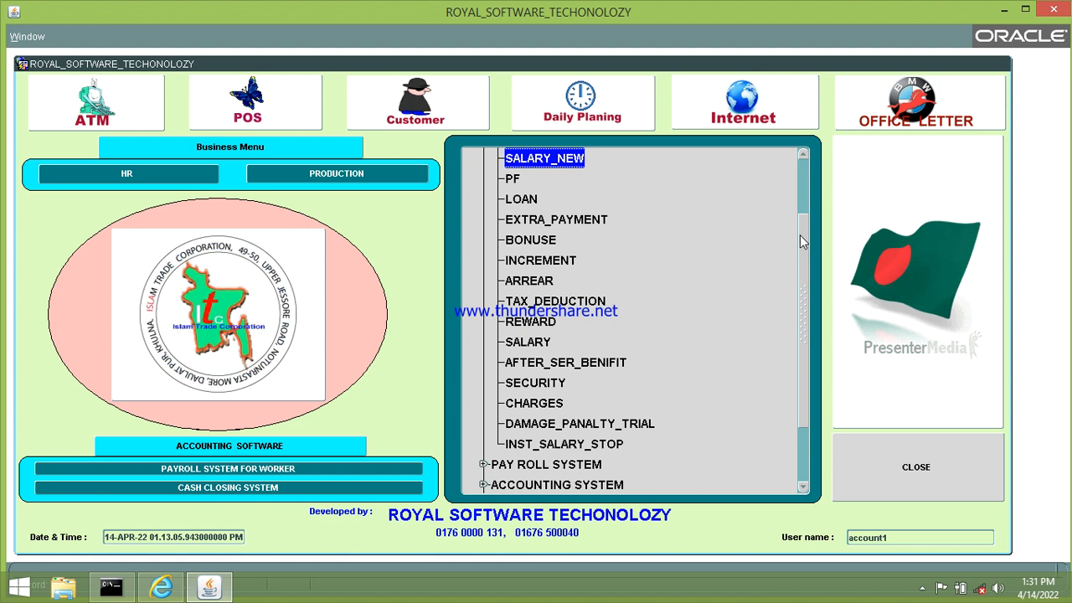
scroll(804, 232, up, 2)
double_click(546, 240)
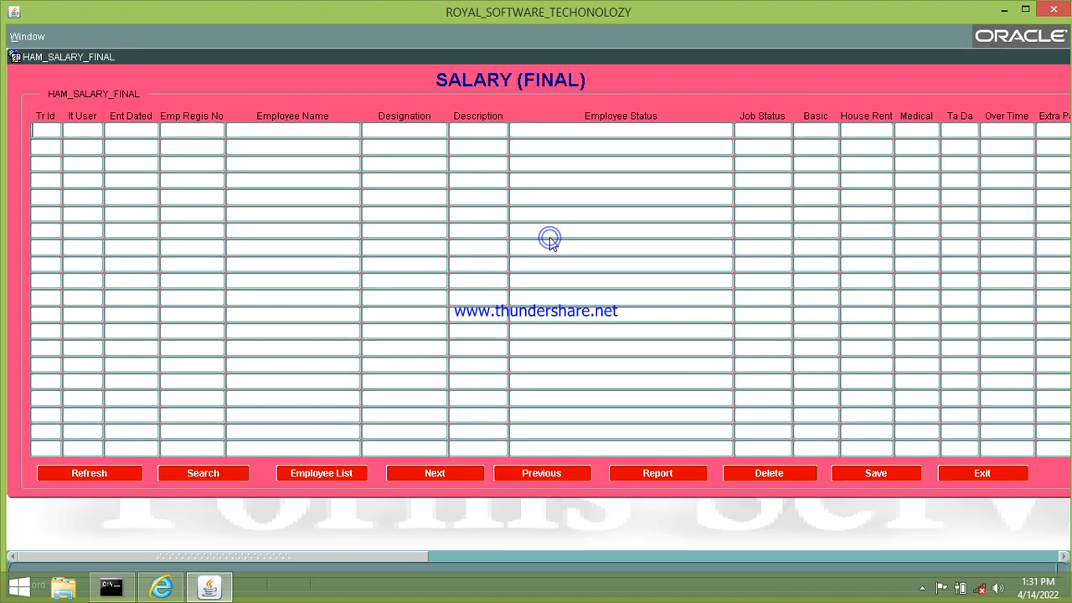
click(224, 475)
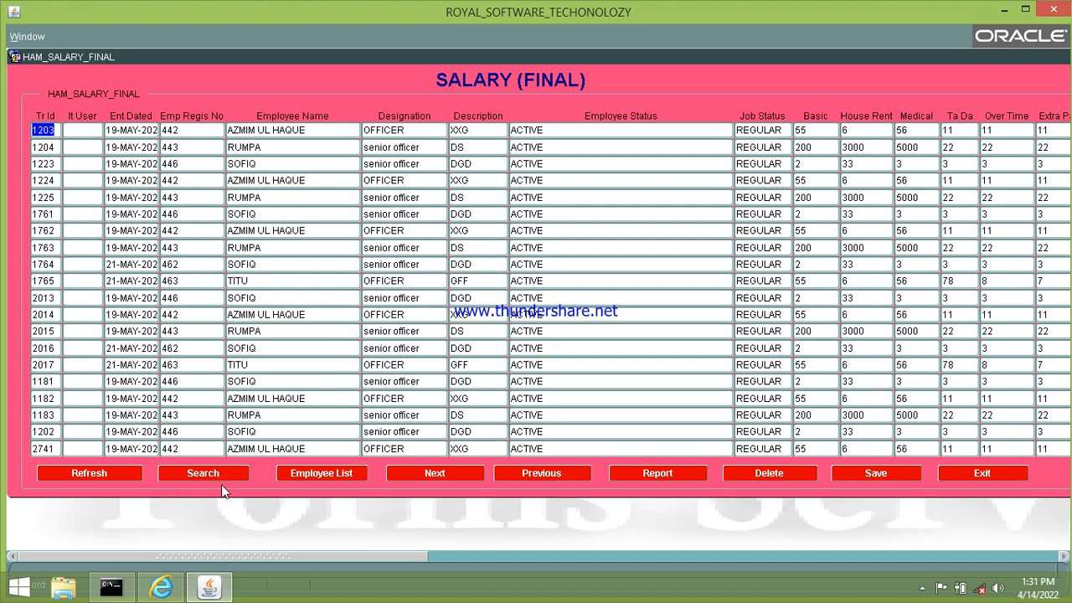
click(982, 474)
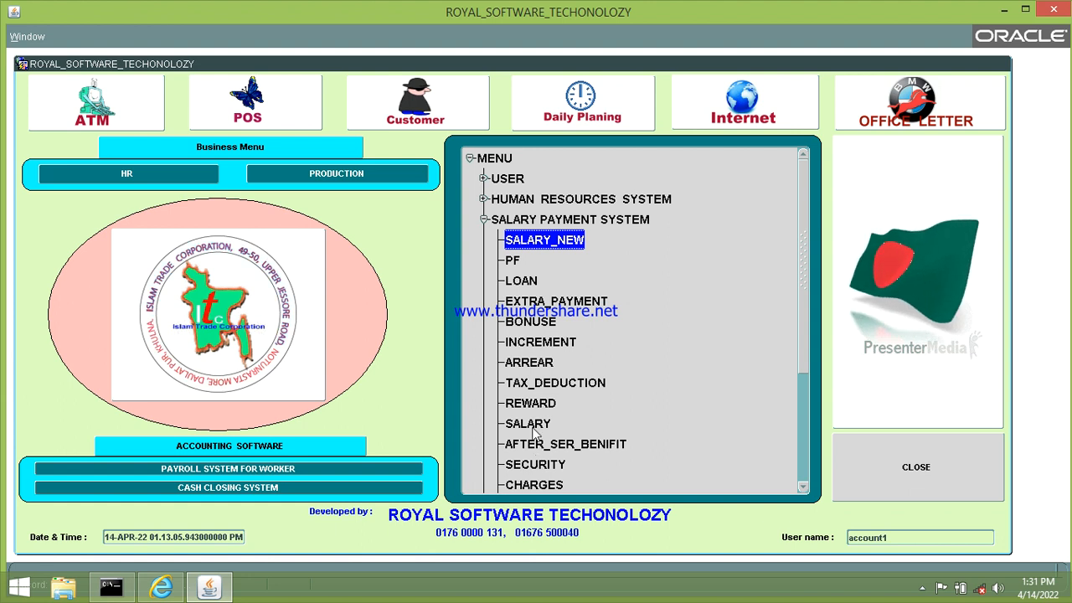
Collapse the Salary Payment System group, expand Human Resources System and open the INDIVIDUAL_EMPLOYEE form
click(484, 220)
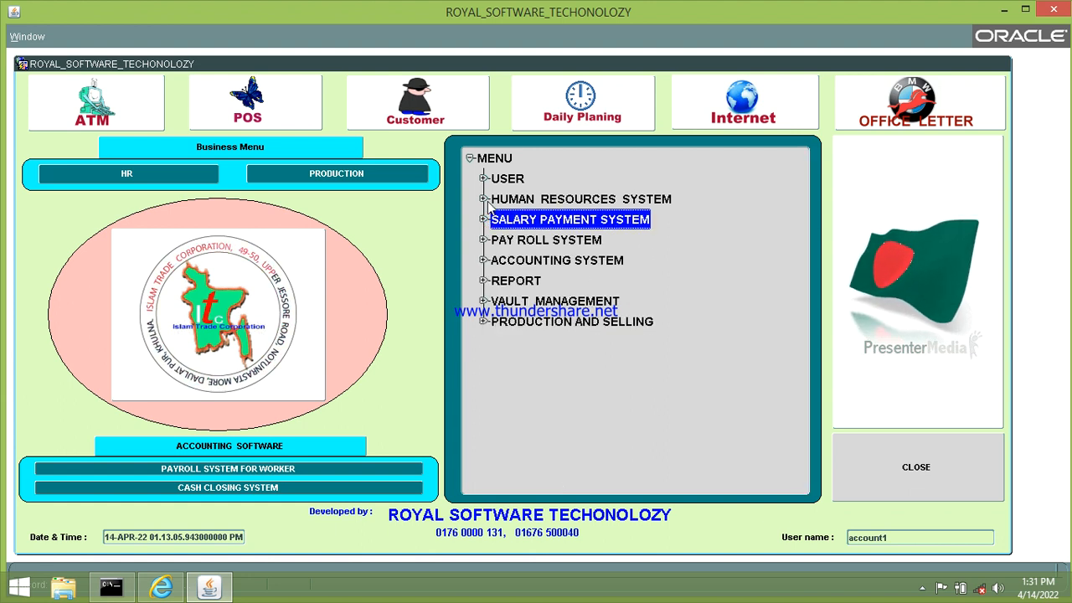
click(484, 201)
click(591, 201)
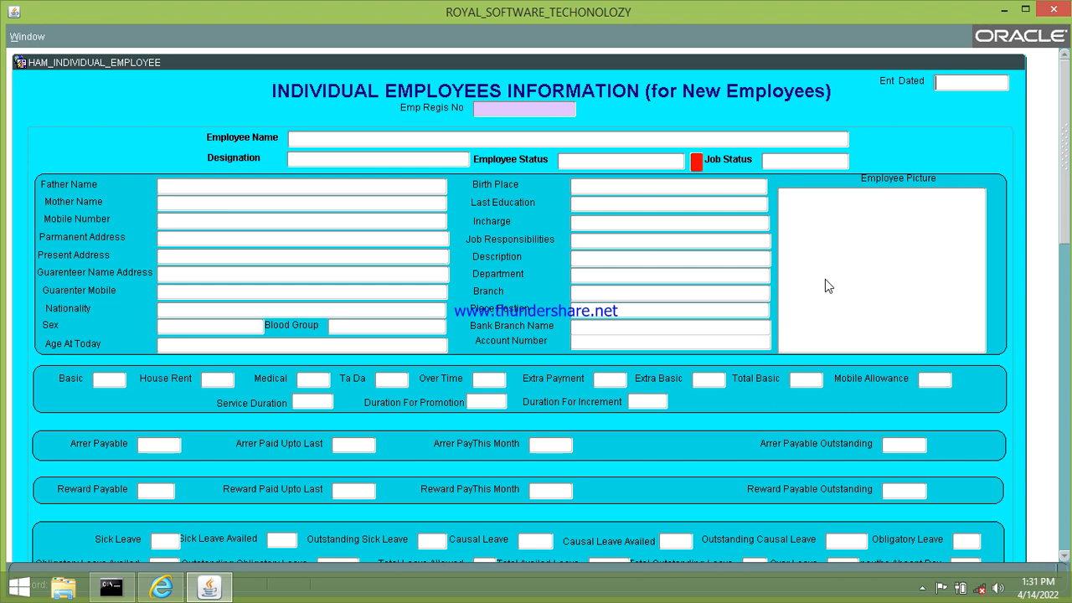
Review the INDIVIDUAL_EMPLOYEE form's sections down to its action buttons and exit the form
mouse_move(1057, 47)
drag(1066, 190, 1058, 324)
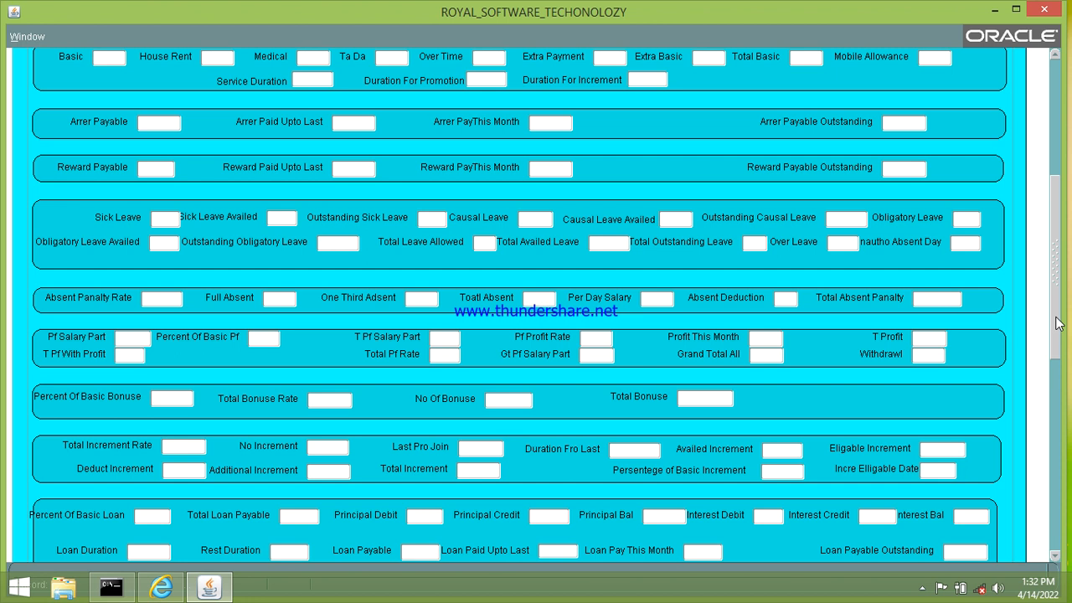
drag(1060, 312, 1065, 526)
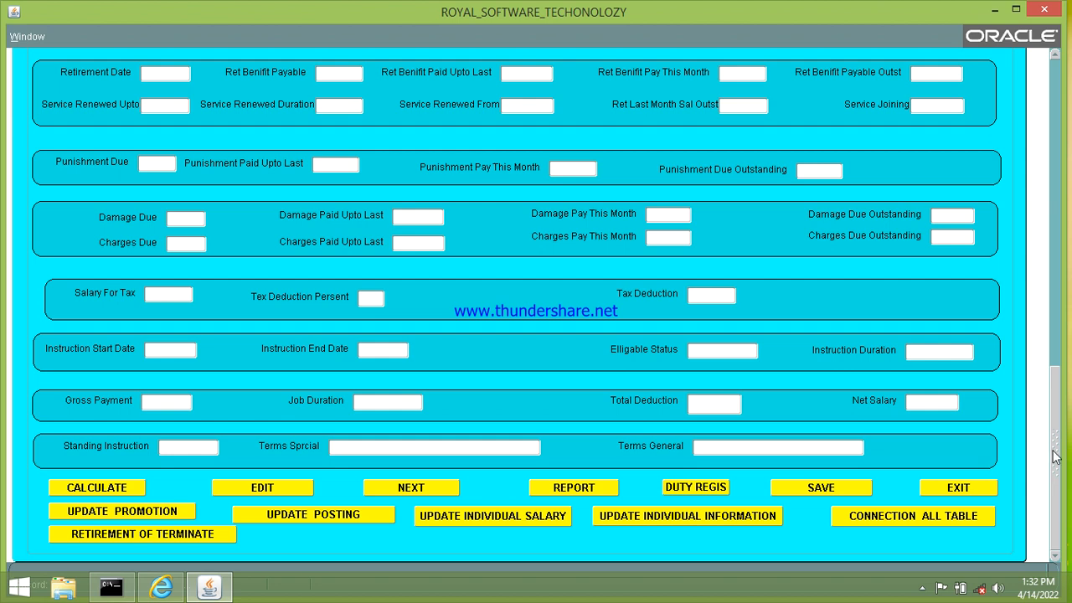
drag(1055, 471, 940, 555)
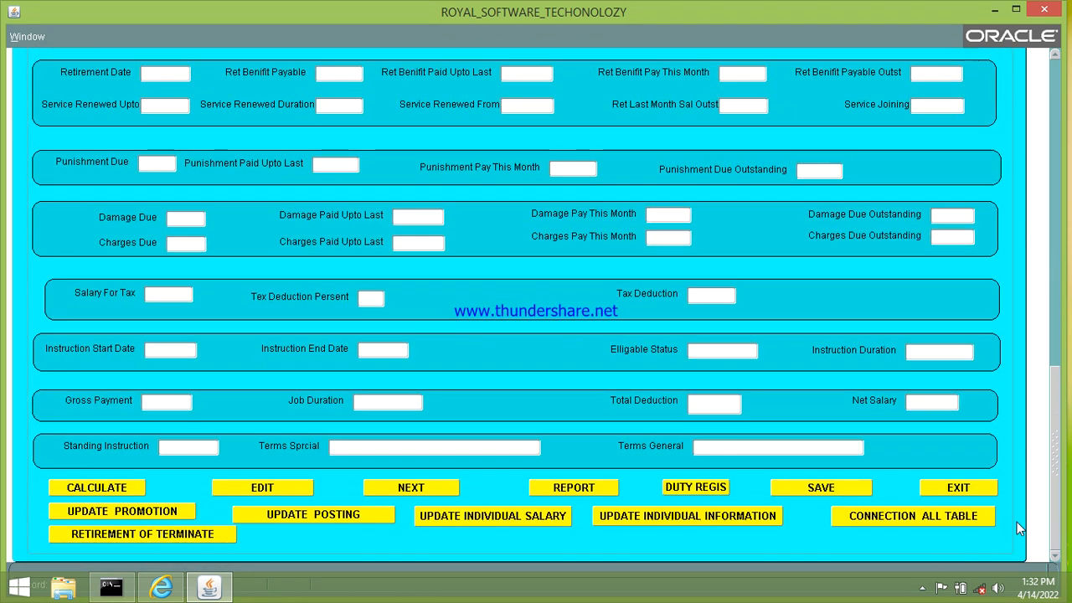
click(982, 486)
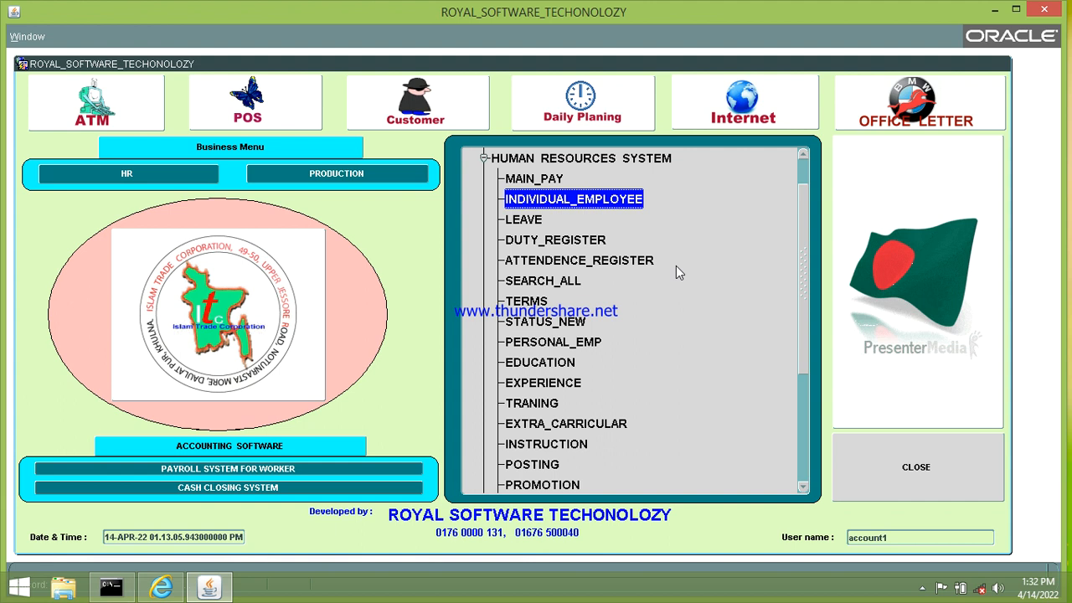
Open the MAIN_PAY form, review its designation-based pay and leave fields, and return to the main menu
double_click(526, 179)
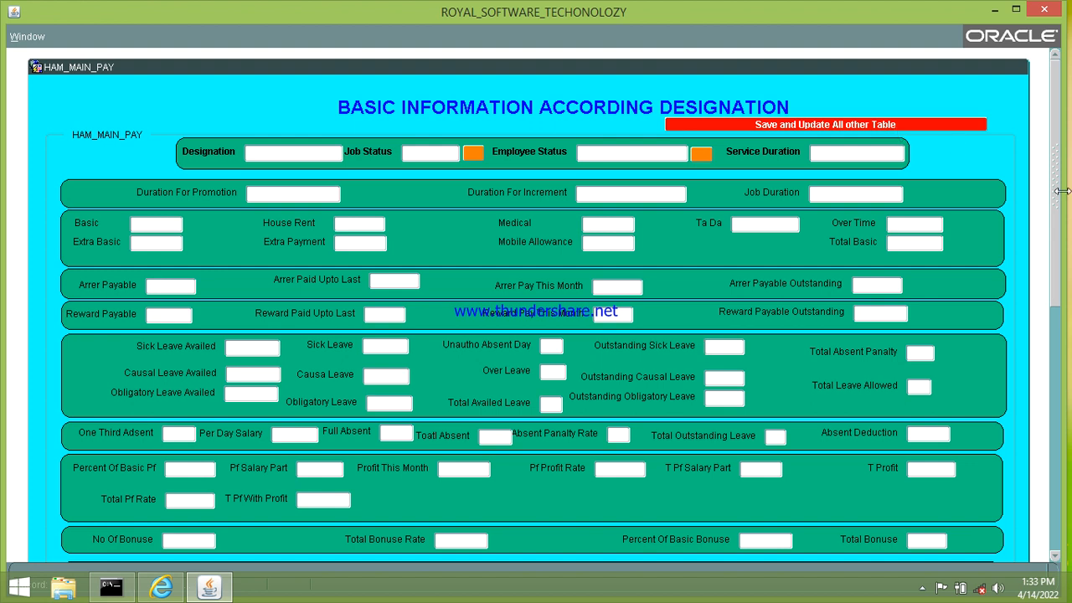
scroll(1052, 121, down, 5)
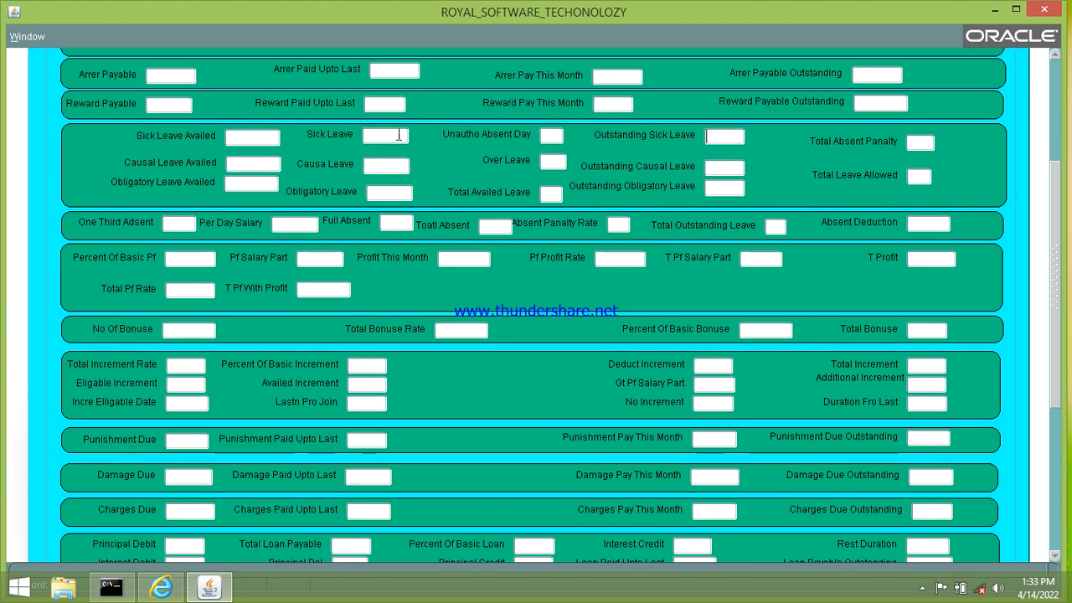
click(399, 134)
scroll(1057, 209, up, 5)
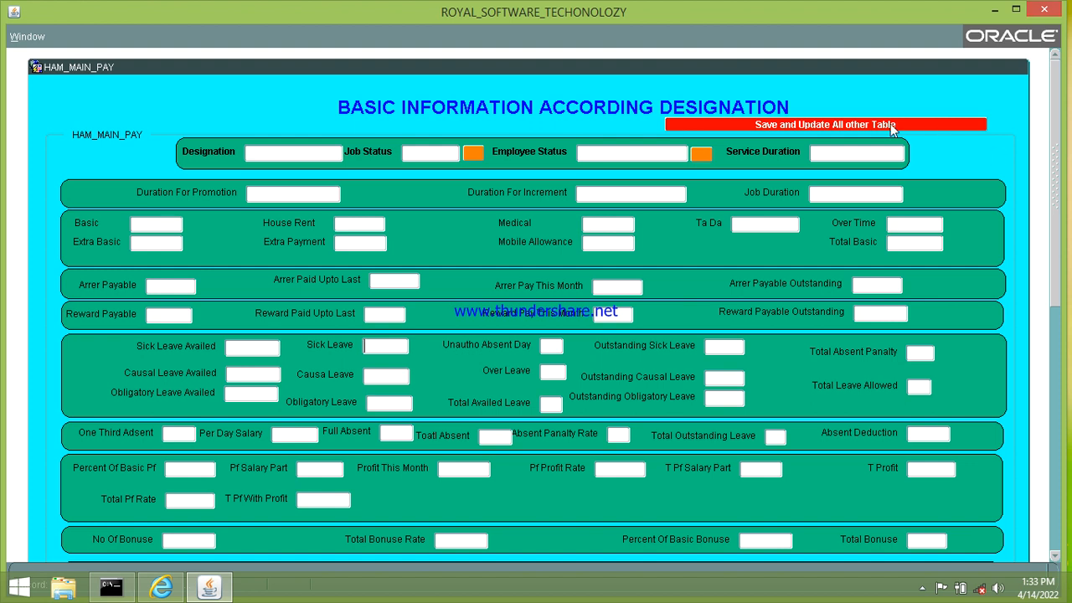
click(1051, 10)
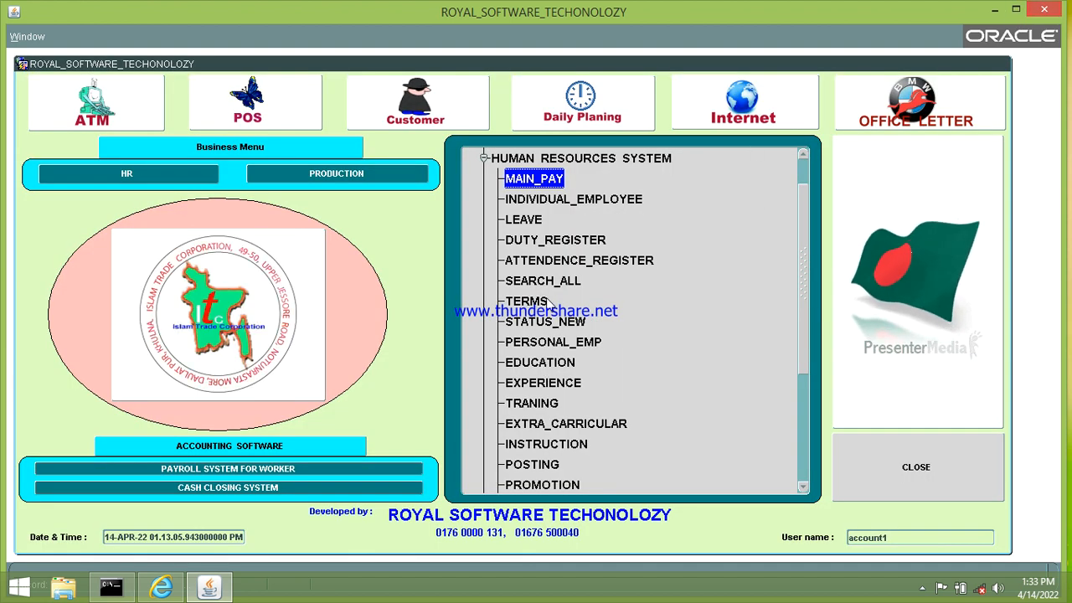
Open the SALARY form from the Salary Payment System group, update all salary-related trial tables and refresh the records
click(484, 159)
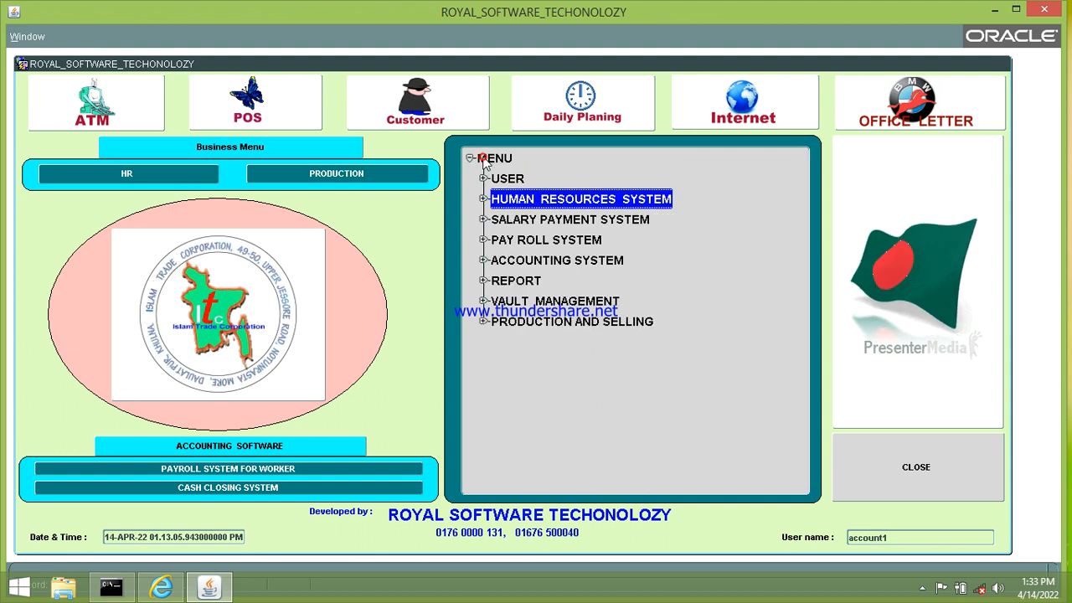
click(483, 219)
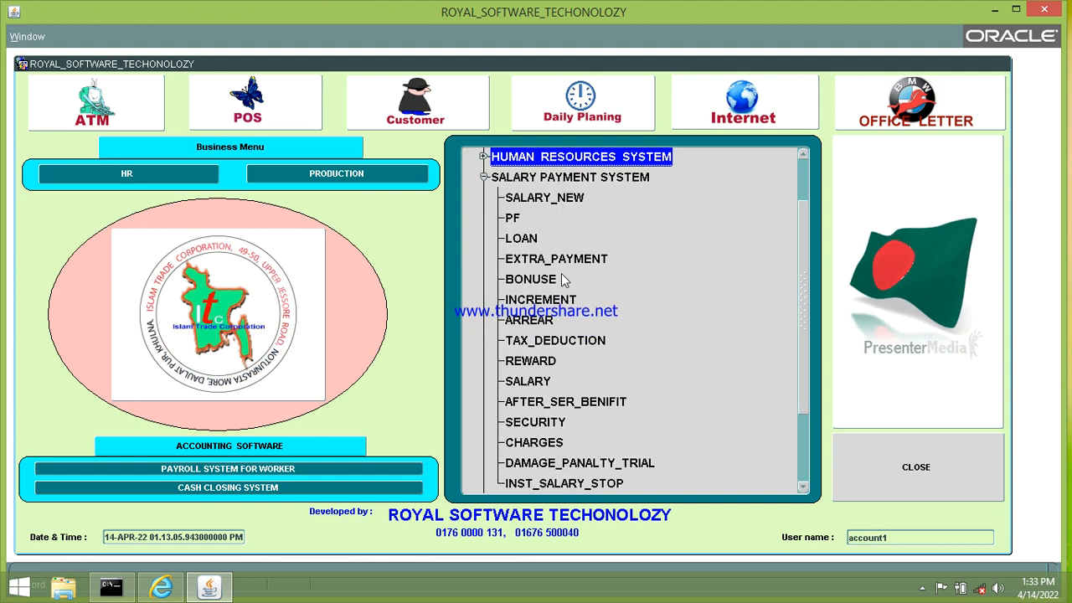
click(539, 381)
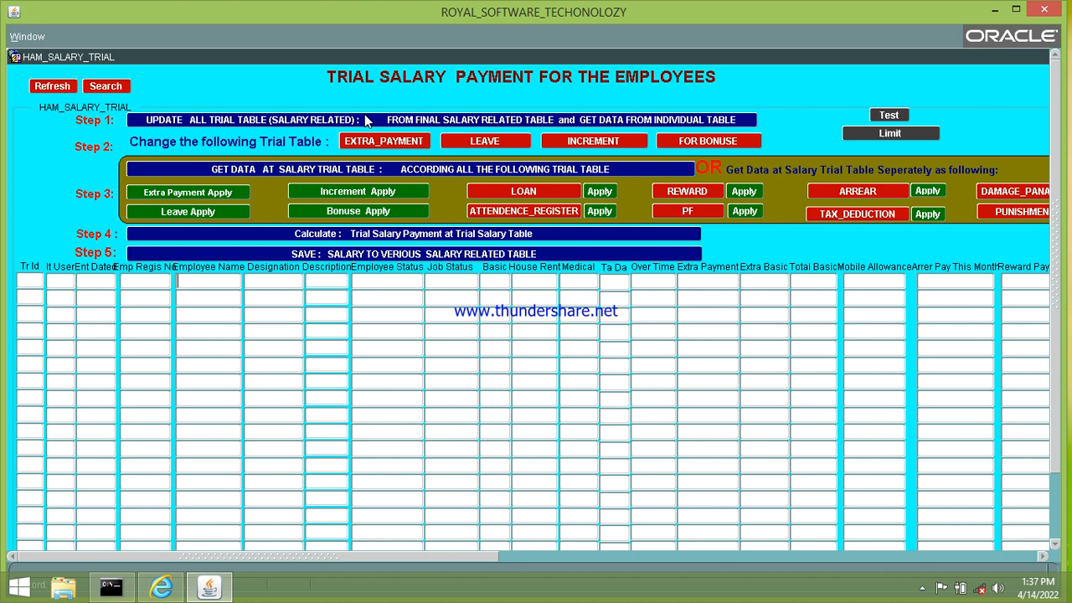
click(365, 120)
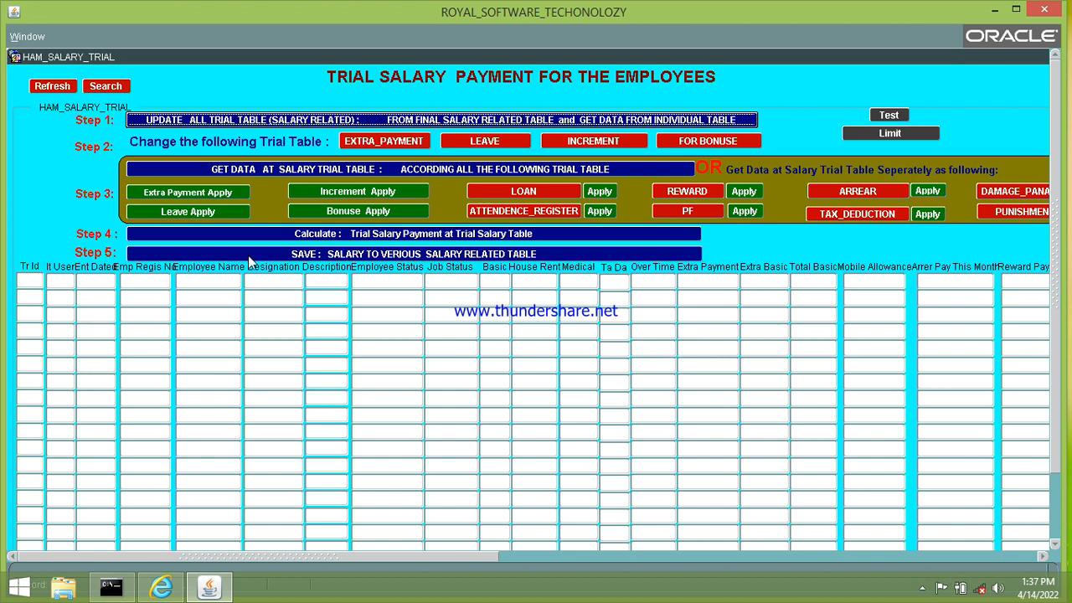
click(52, 87)
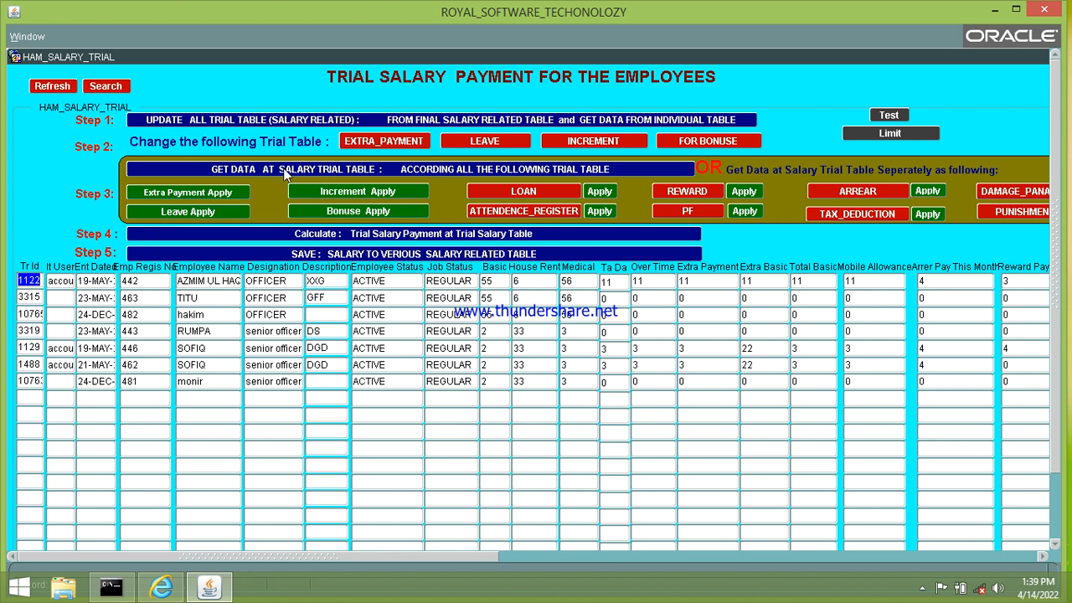
Open the EXTRA_PAYMENT trial form, search its records, point out the extra payment, total basic and mobile allowance values, and exit
click(384, 140)
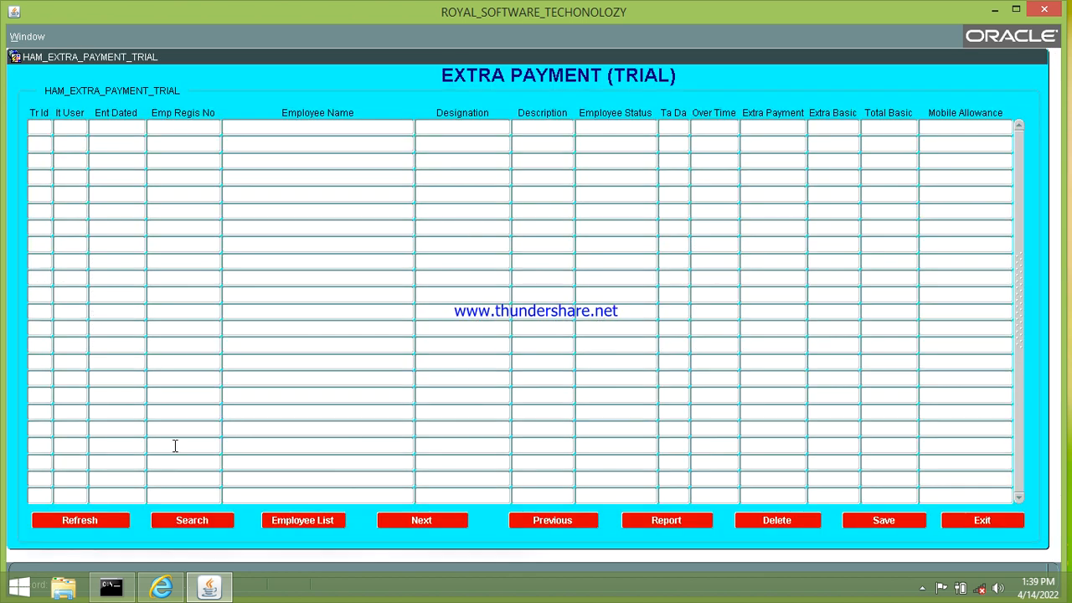
click(99, 520)
click(194, 523)
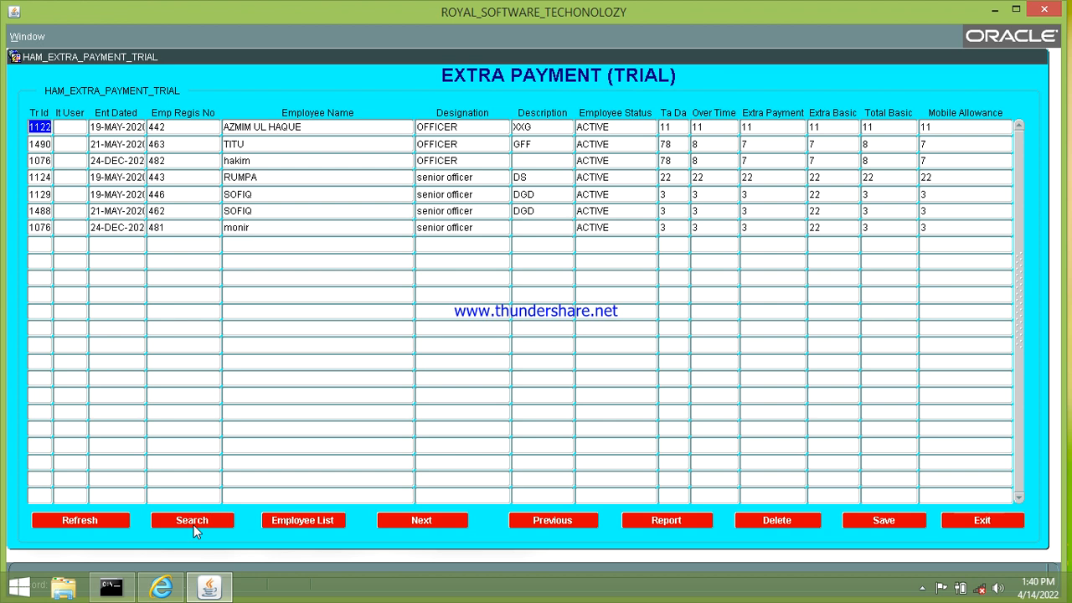
click(779, 179)
click(877, 227)
click(934, 161)
click(1001, 126)
click(986, 528)
Open the LEAVE trial form, load its employee leave records, save and exit
click(486, 142)
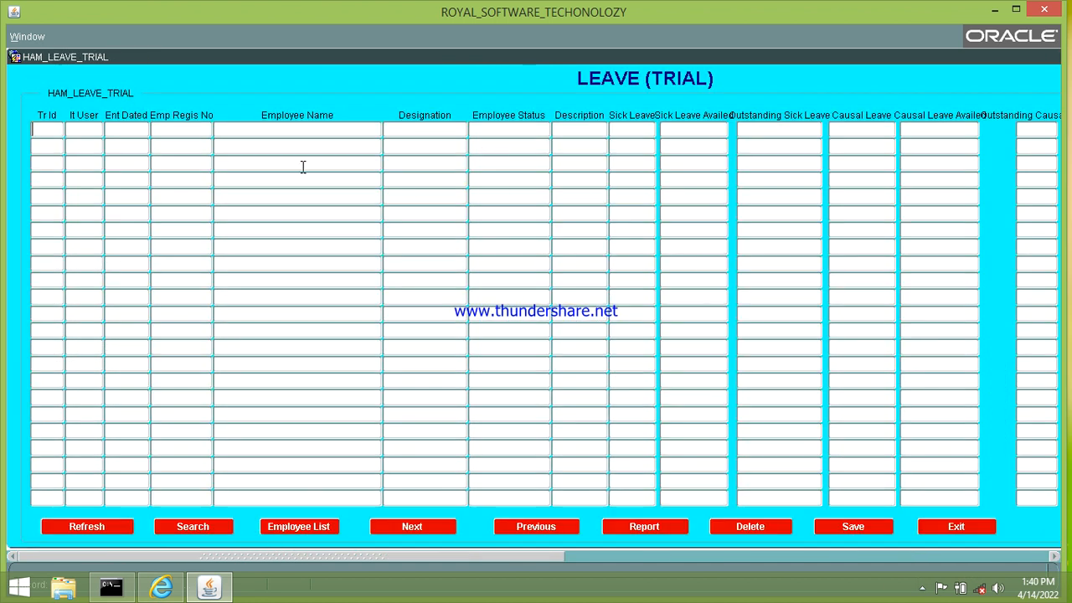
click(101, 528)
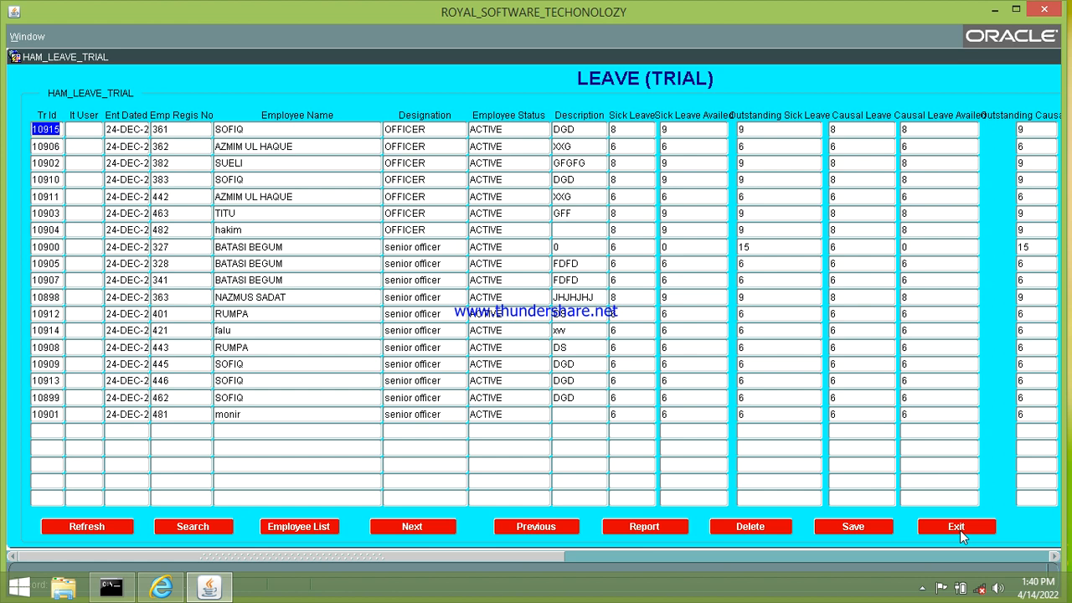
click(848, 526)
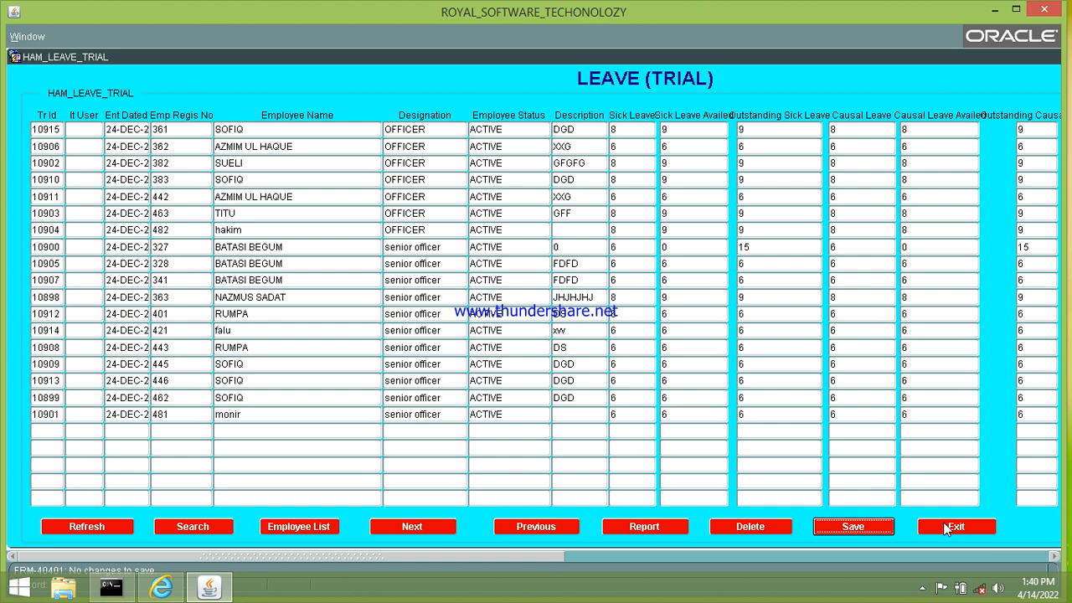
click(950, 526)
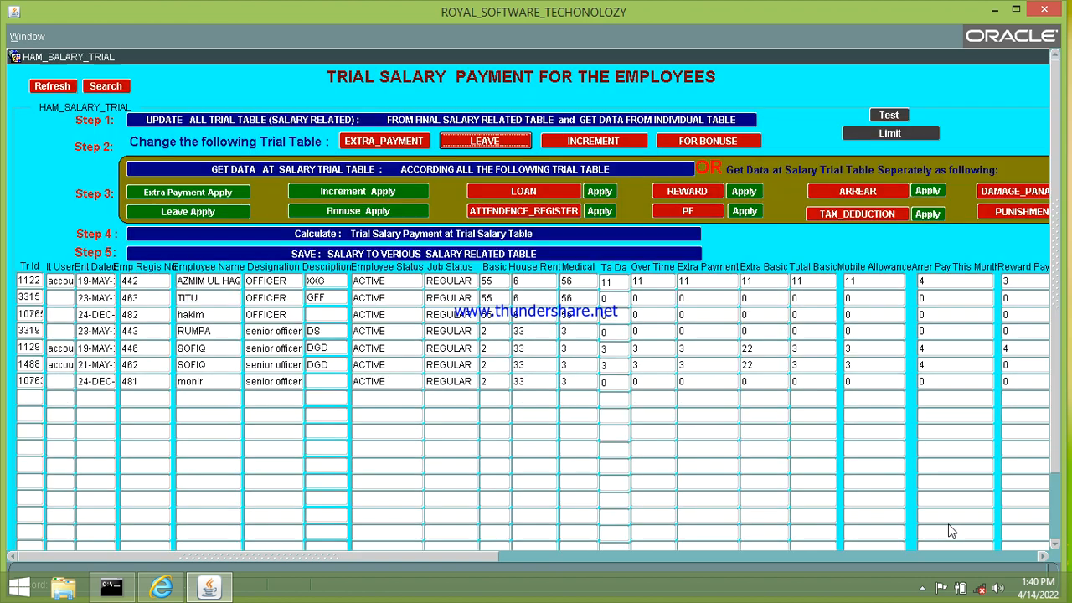
Point out job statuses in the trial salary records, and check the FOR BONUSE trial form's records before exiting it
click(459, 350)
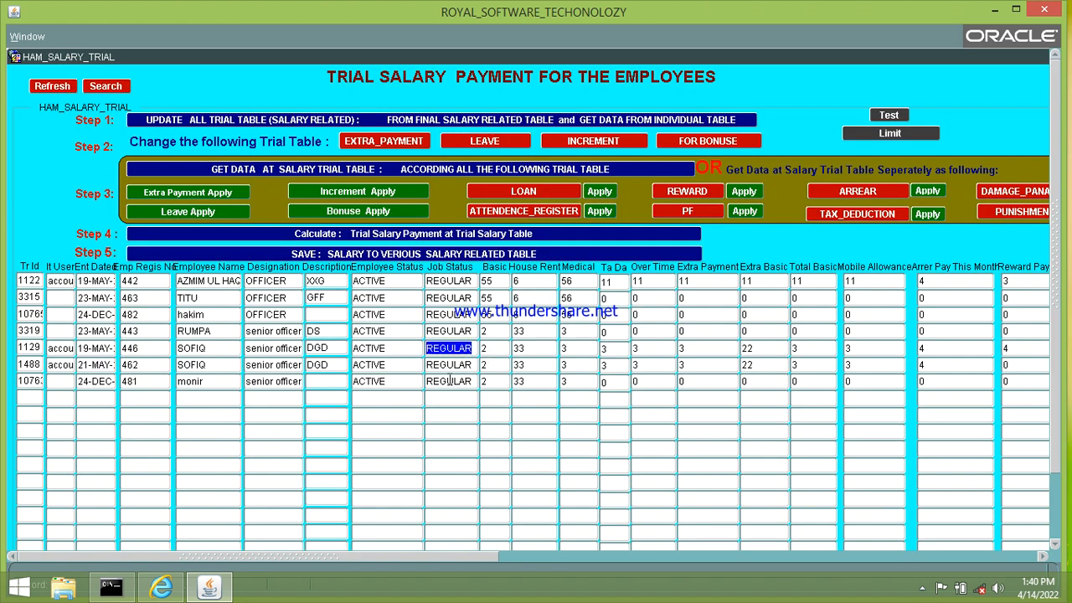
click(449, 381)
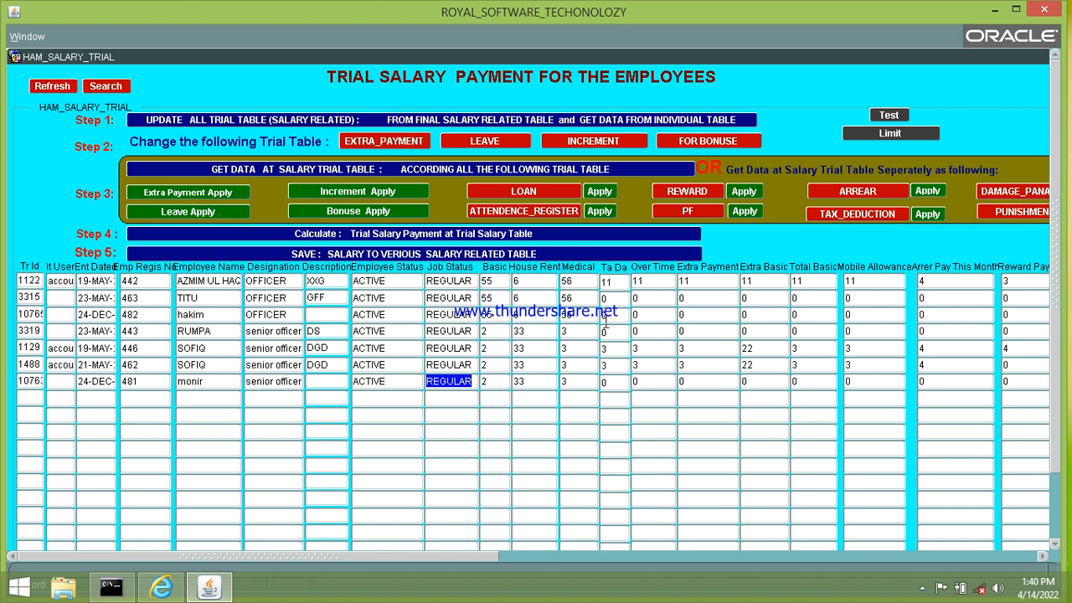
click(726, 145)
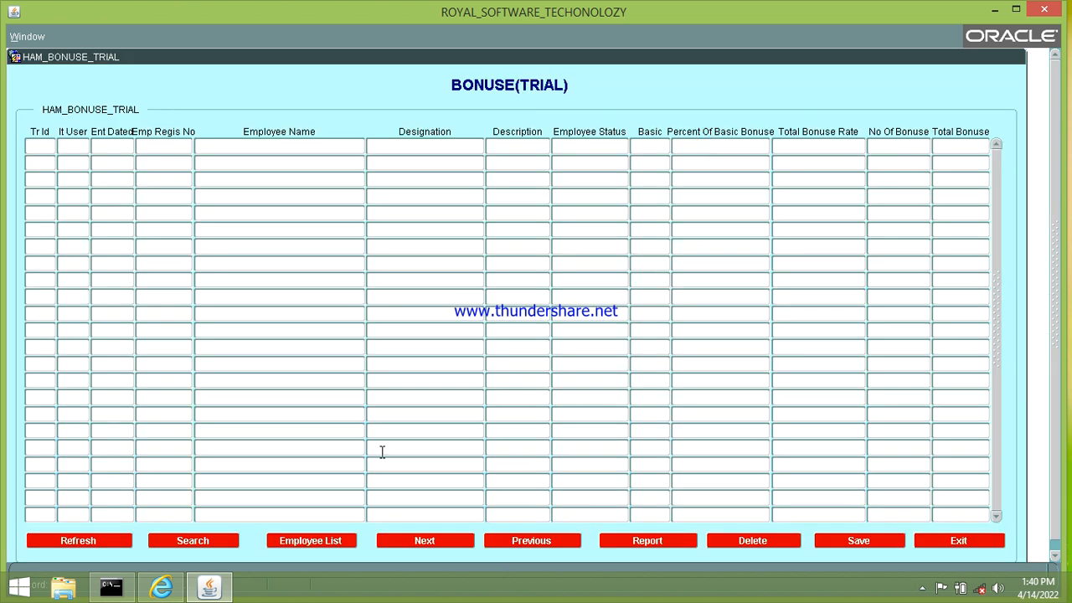
click(186, 543)
click(959, 541)
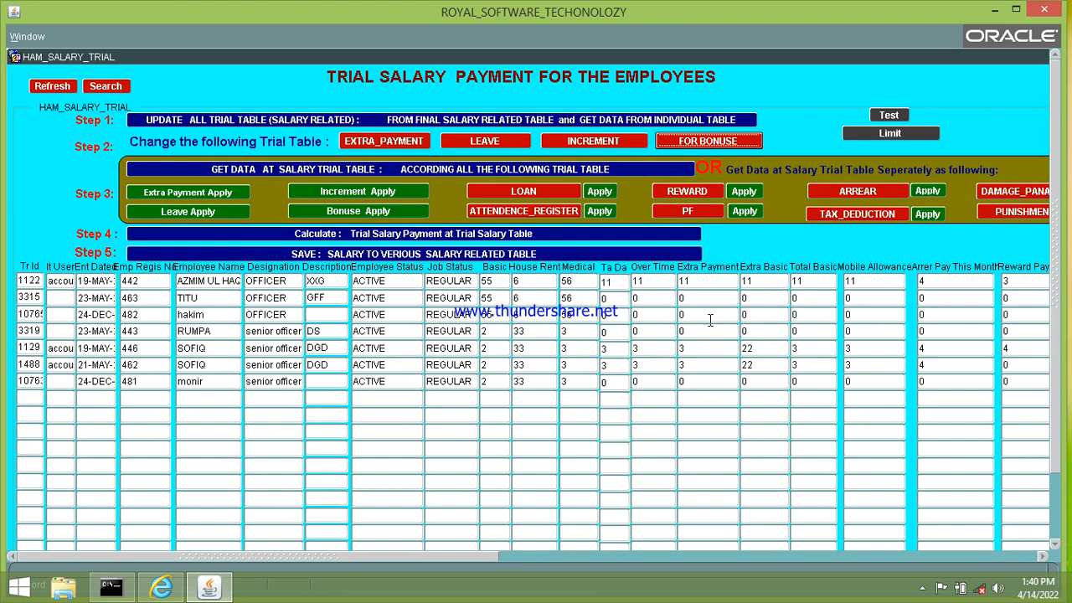
Open the INCREMENT trial form, search its records and exit
click(598, 142)
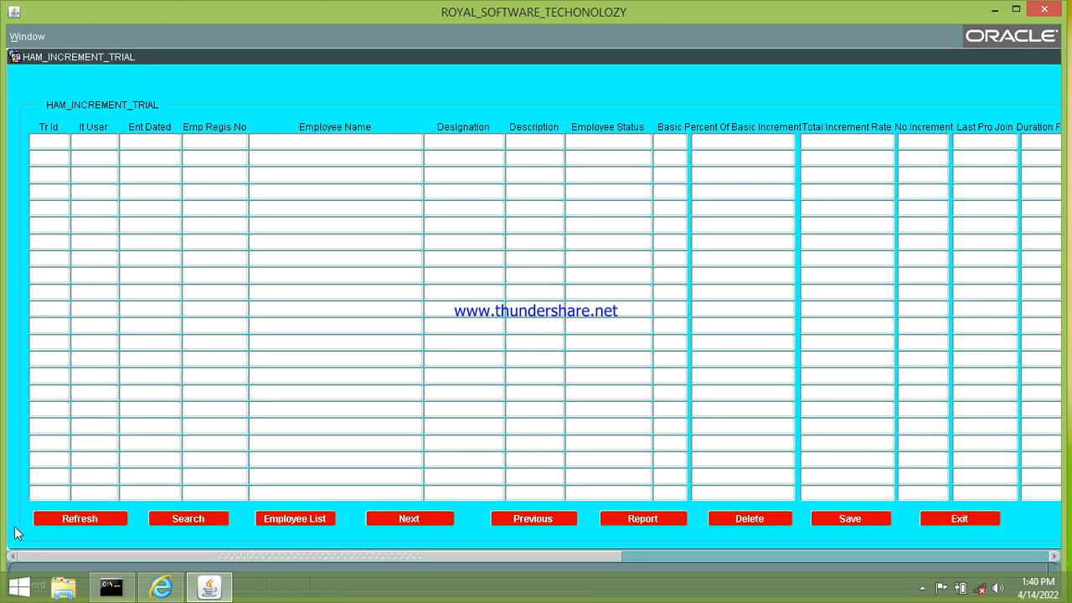
click(176, 519)
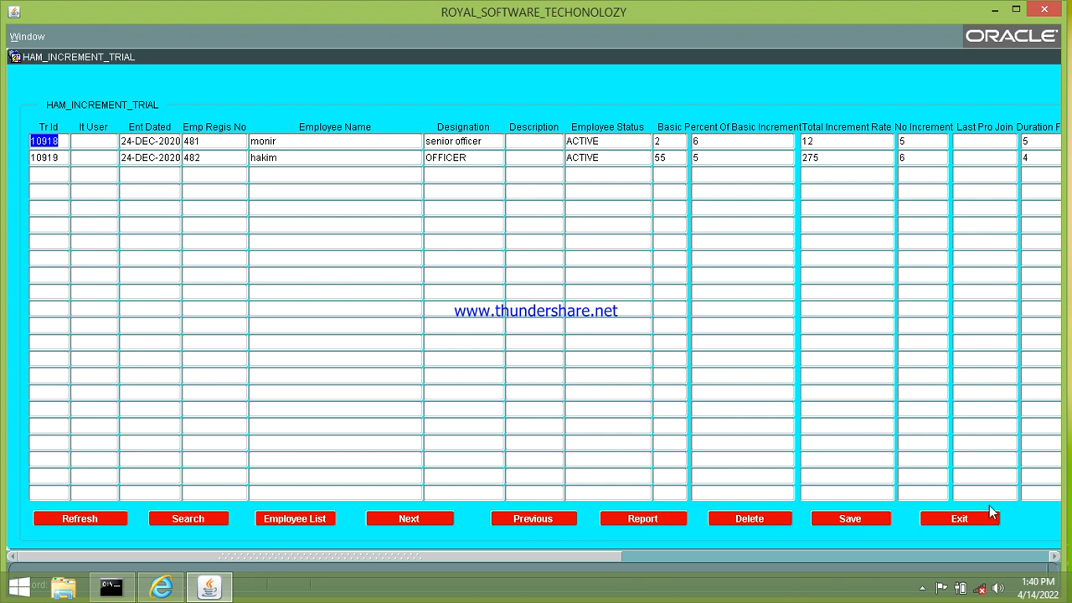
click(962, 518)
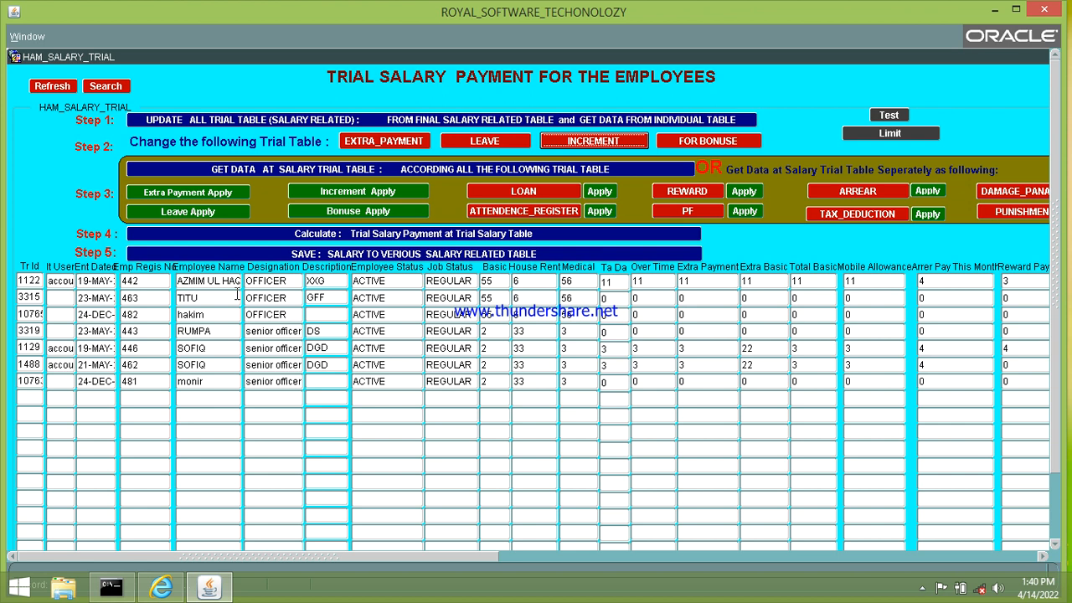
Point out the employee status, designation, basic and house rent of the third trial salary record
click(324, 345)
click(437, 285)
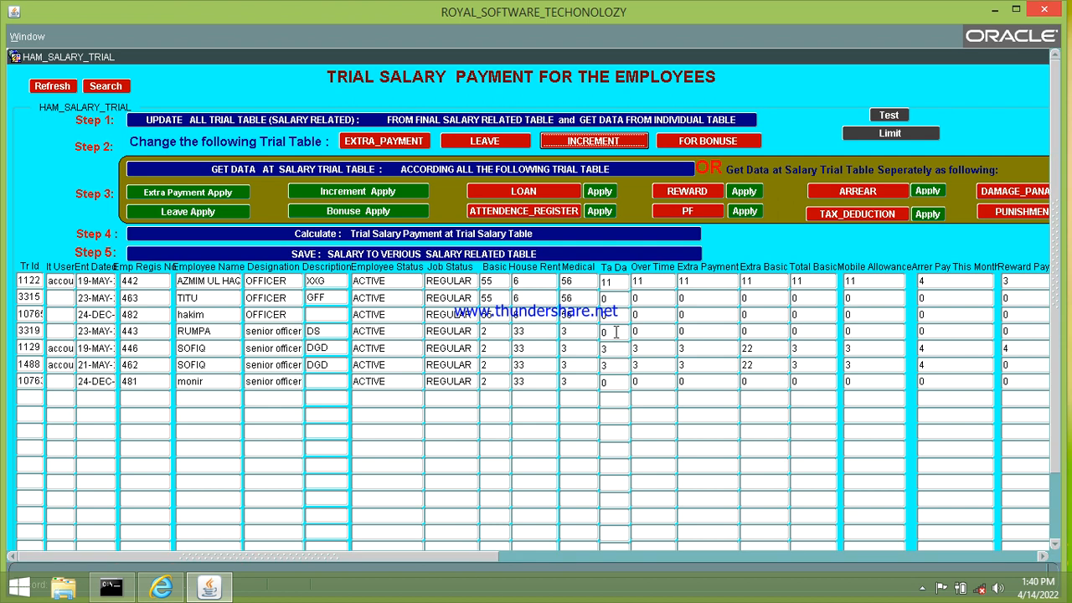
click(362, 319)
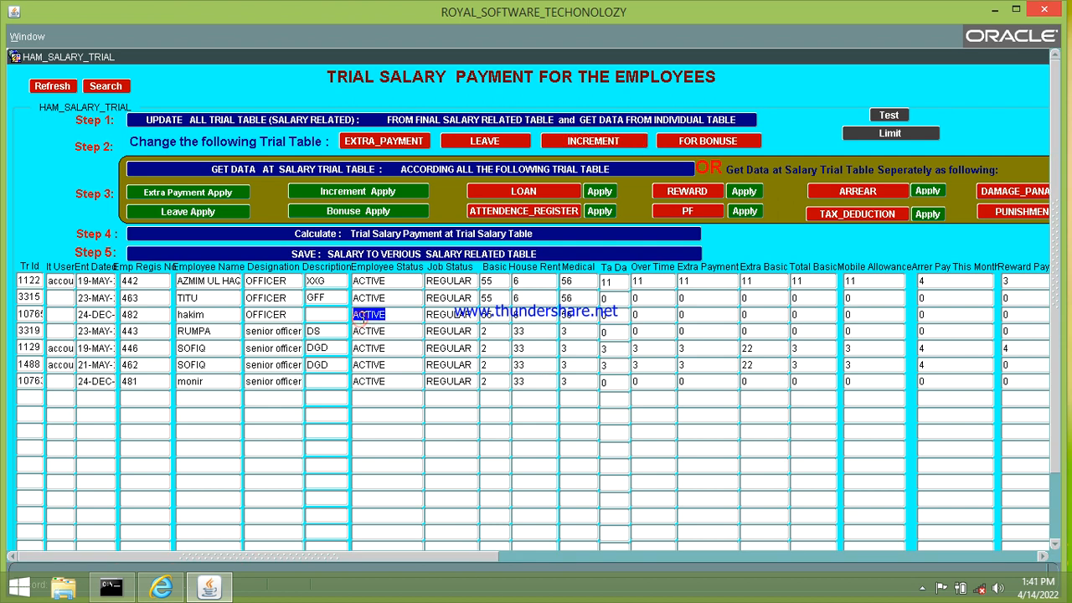
click(277, 315)
click(490, 314)
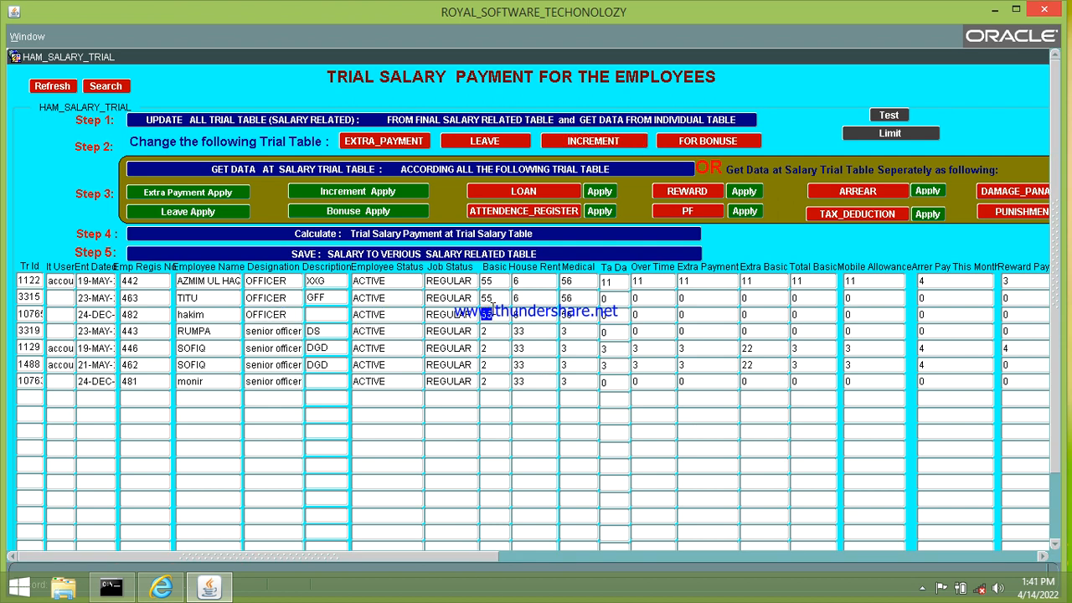
click(536, 315)
Reopen the LEAVE trial form, exit it and point out the fourth trial salary record's employee status
click(474, 148)
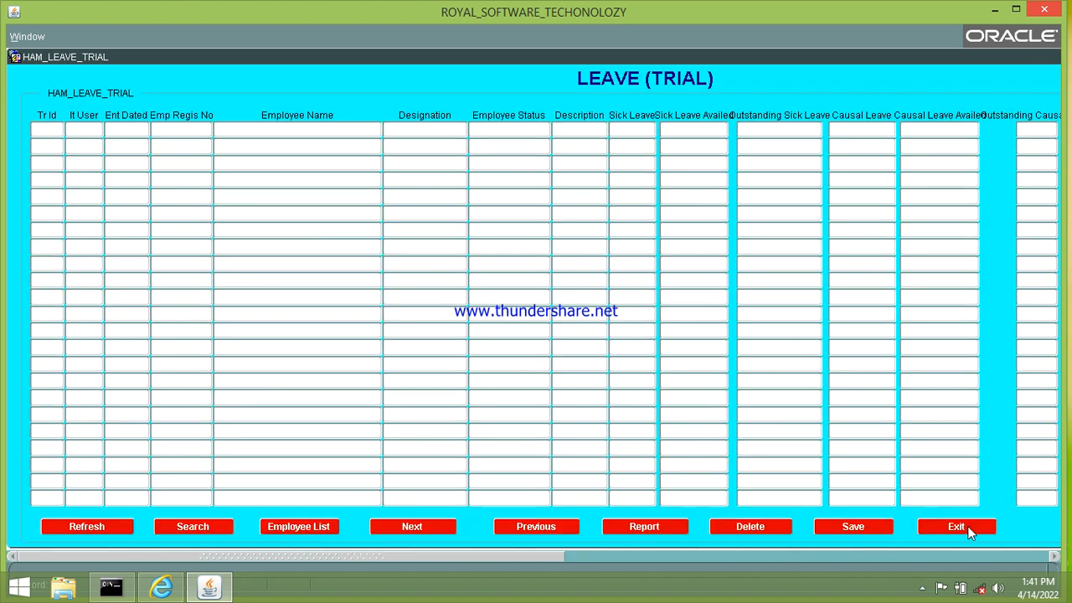
click(969, 533)
click(355, 329)
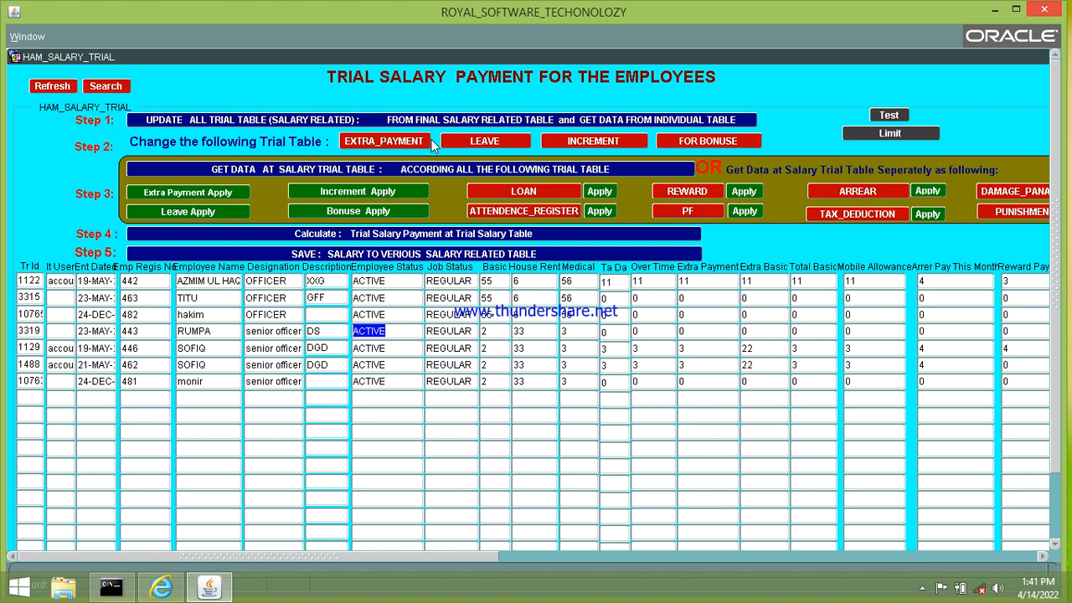
Open the LEAVE trial form once more, refresh it and return to the trial salary form
click(494, 145)
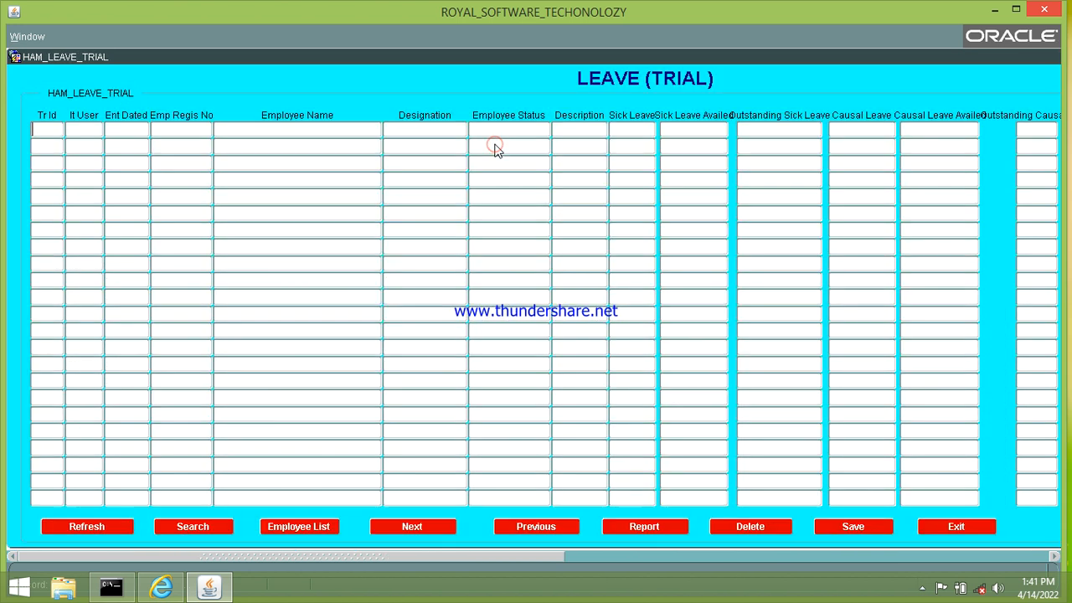
click(87, 529)
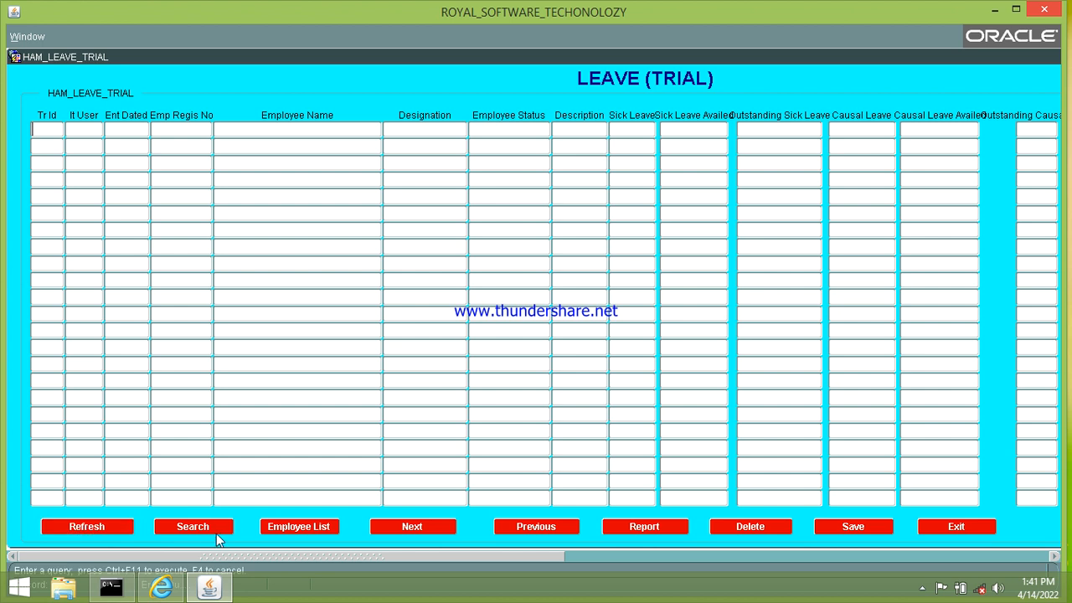
click(956, 526)
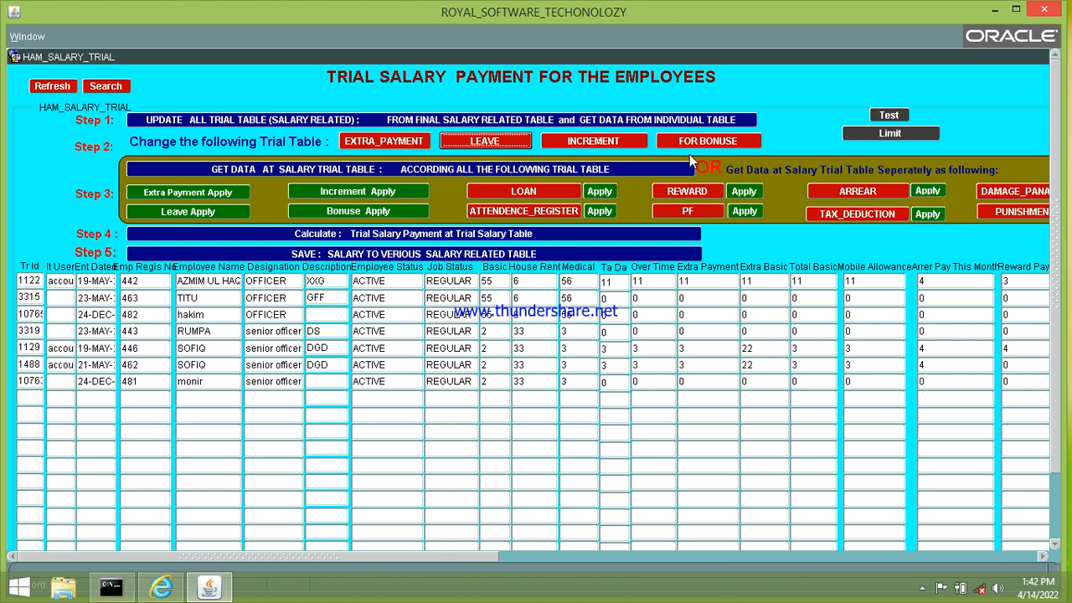
Reopen the LEAVE trial form, start a record search and return to the trial salary form
click(486, 142)
click(189, 525)
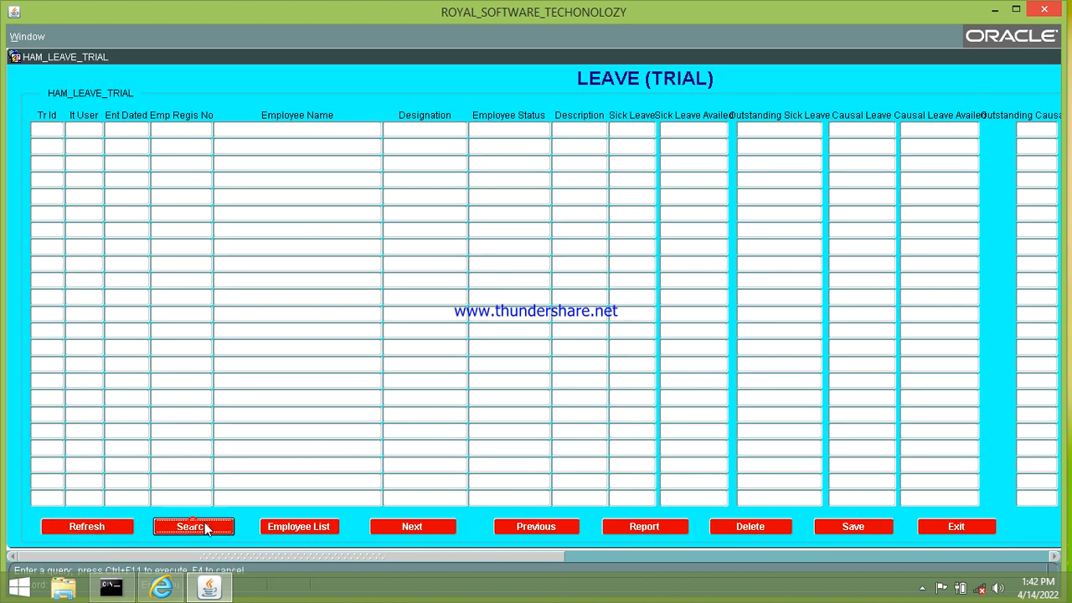
click(959, 526)
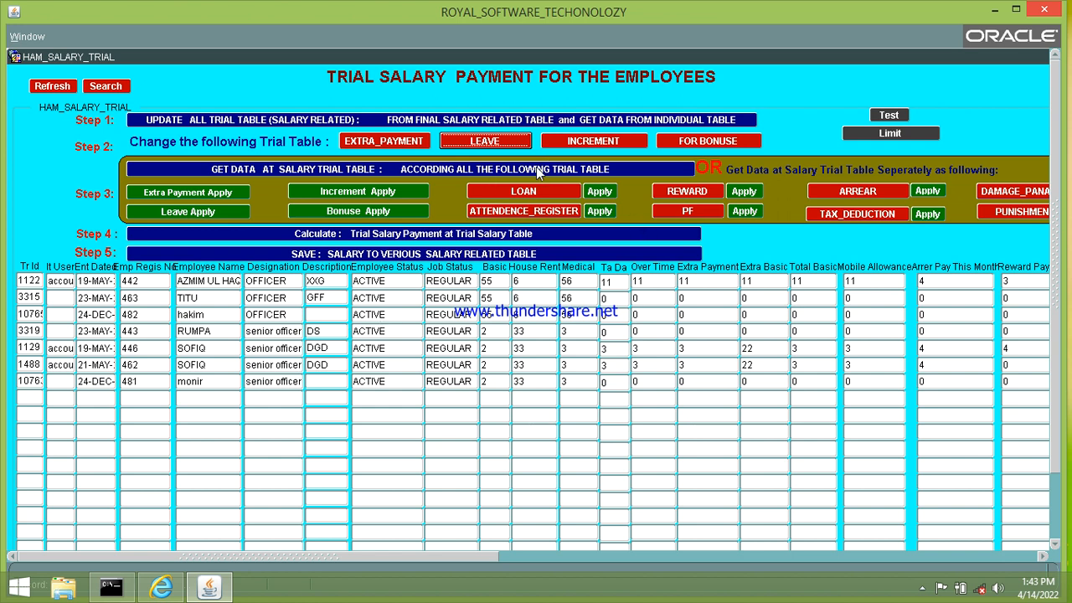
Apply the extra payment, increment, loan, attendance register and arrear data separately to the trial salary table, closing the attendance register form
click(209, 192)
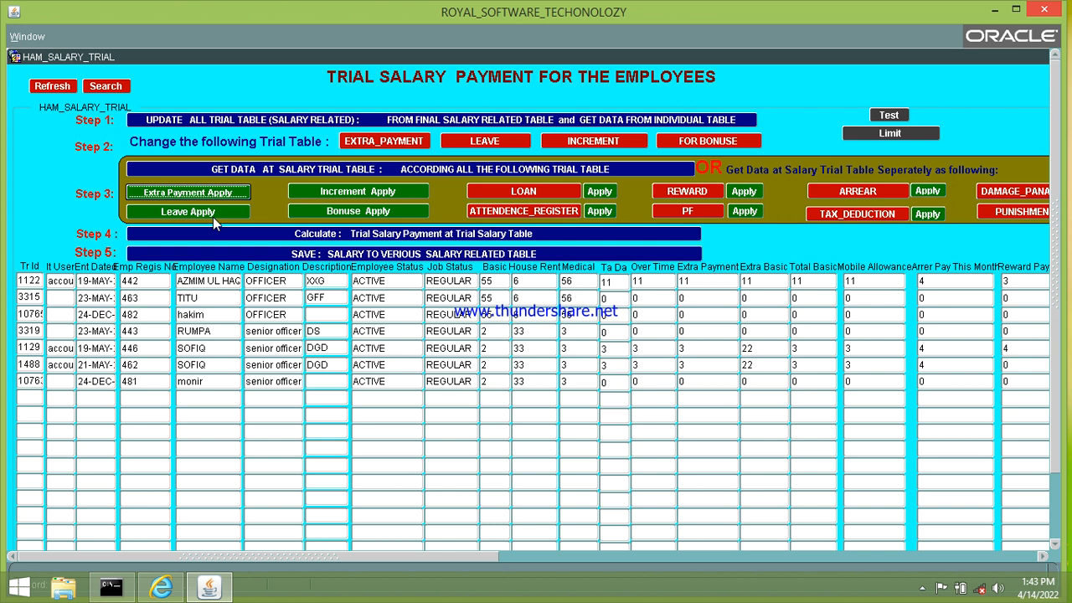
click(400, 192)
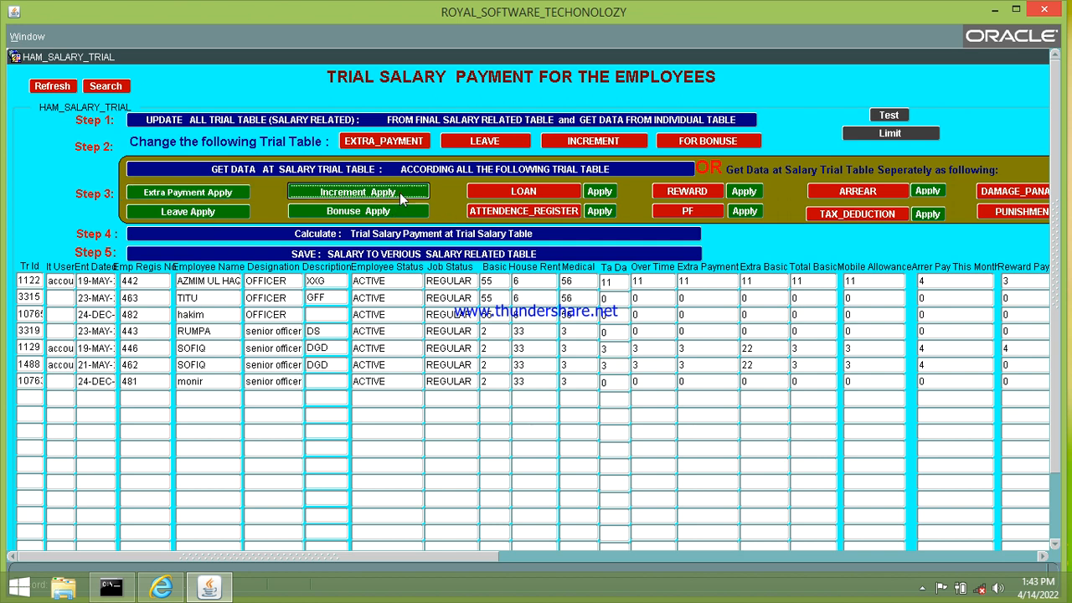
click(601, 192)
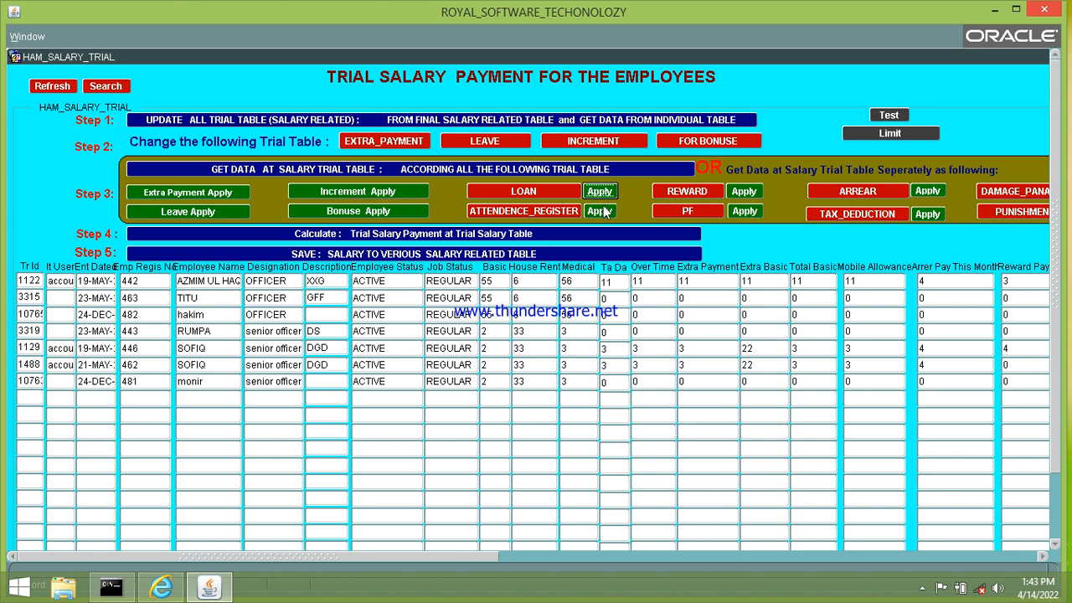
click(602, 212)
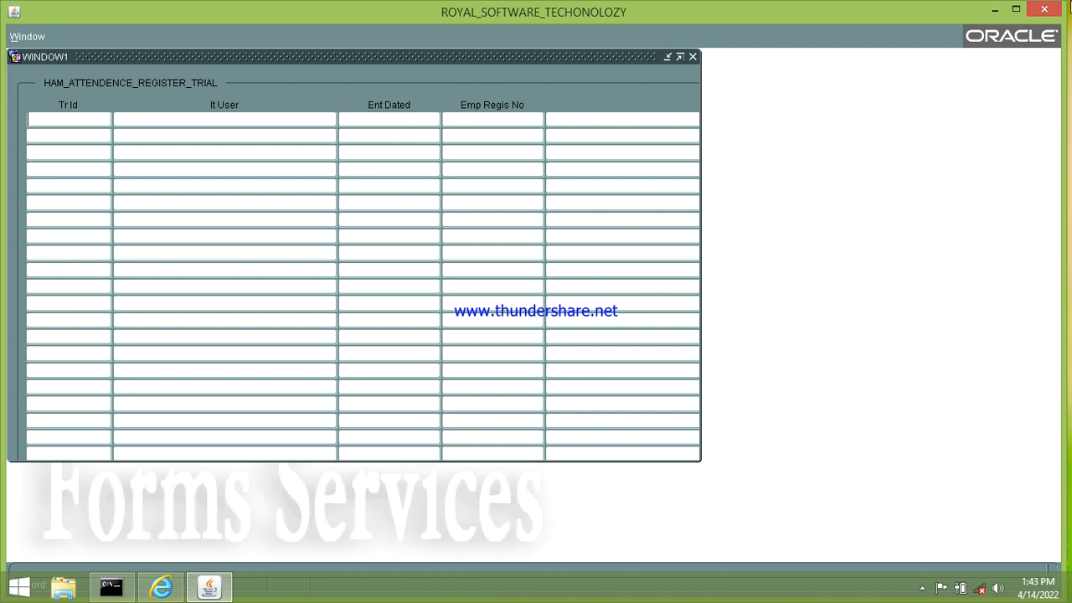
click(1044, 9)
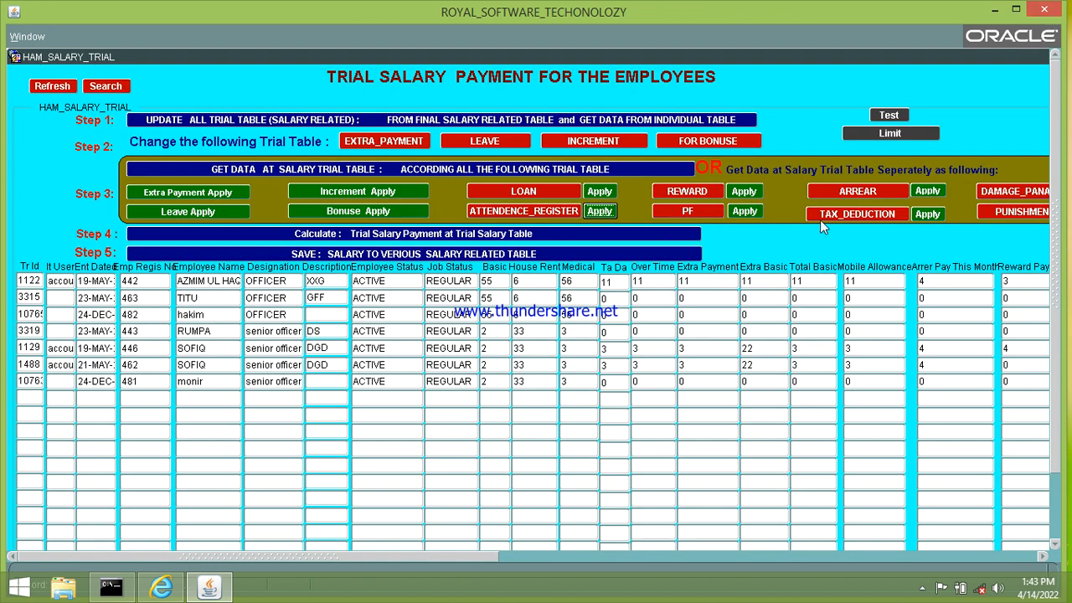
click(936, 191)
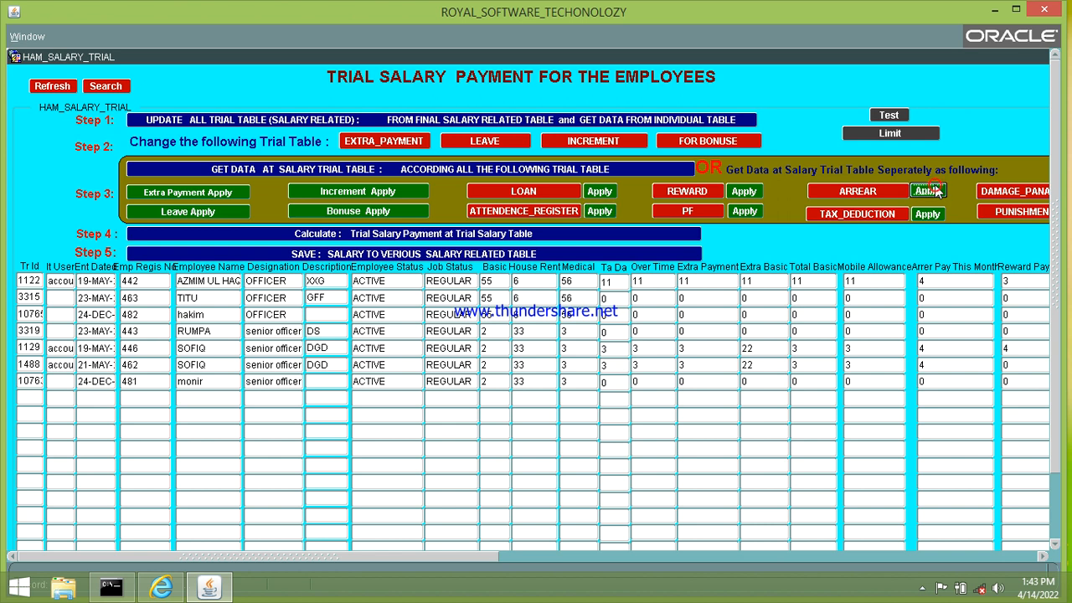
Open the ARREAR trial form, search its records and exit
click(857, 192)
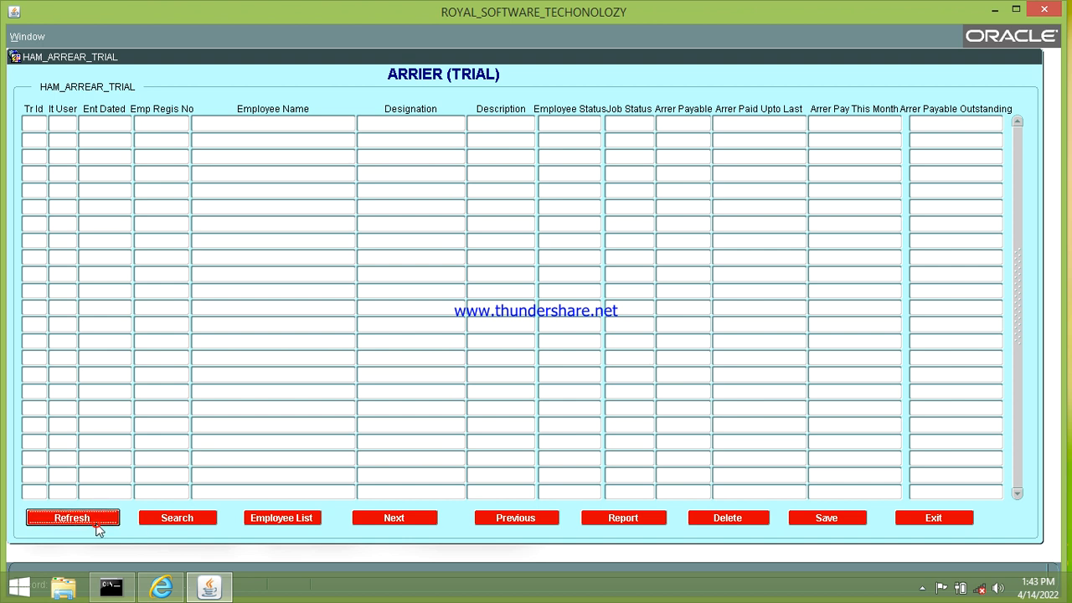
click(172, 520)
click(942, 516)
Open the REWARD trial form, search its records, point out the seventh and ninth records' designations and exit
click(686, 192)
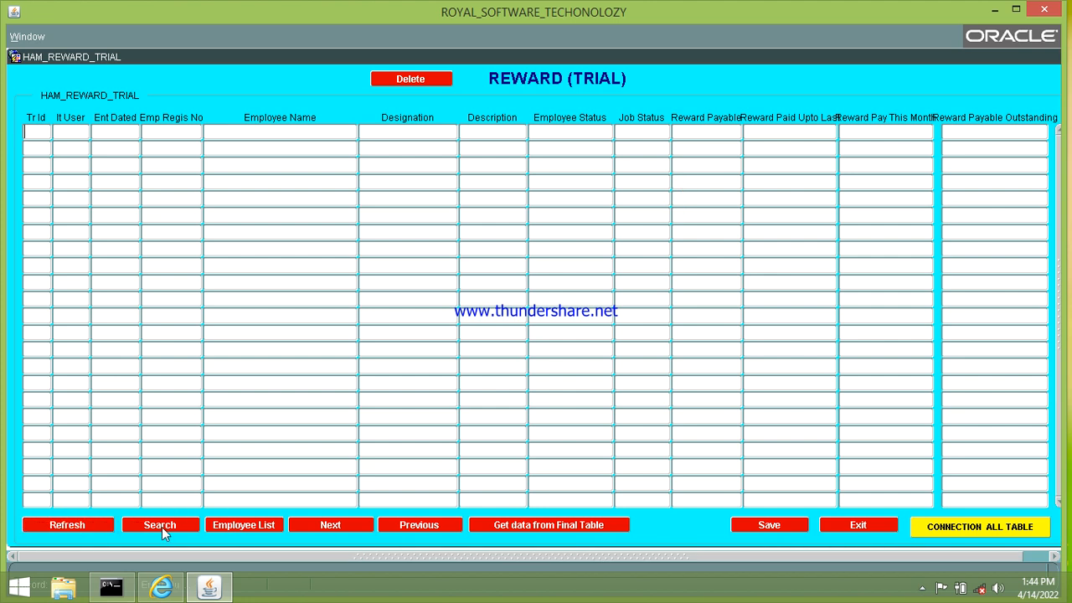
click(162, 526)
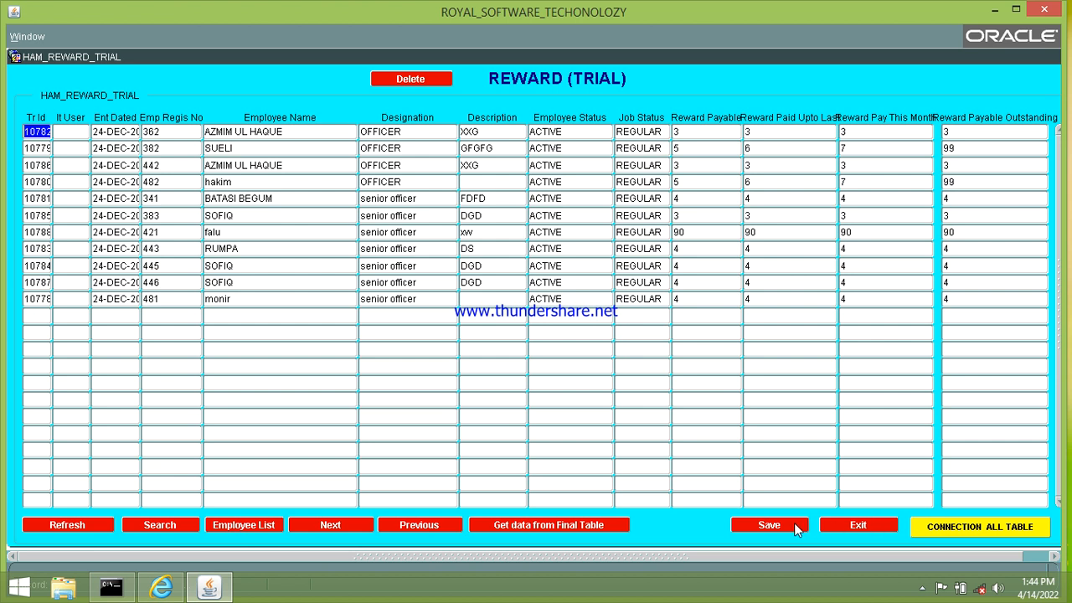
click(411, 235)
click(433, 265)
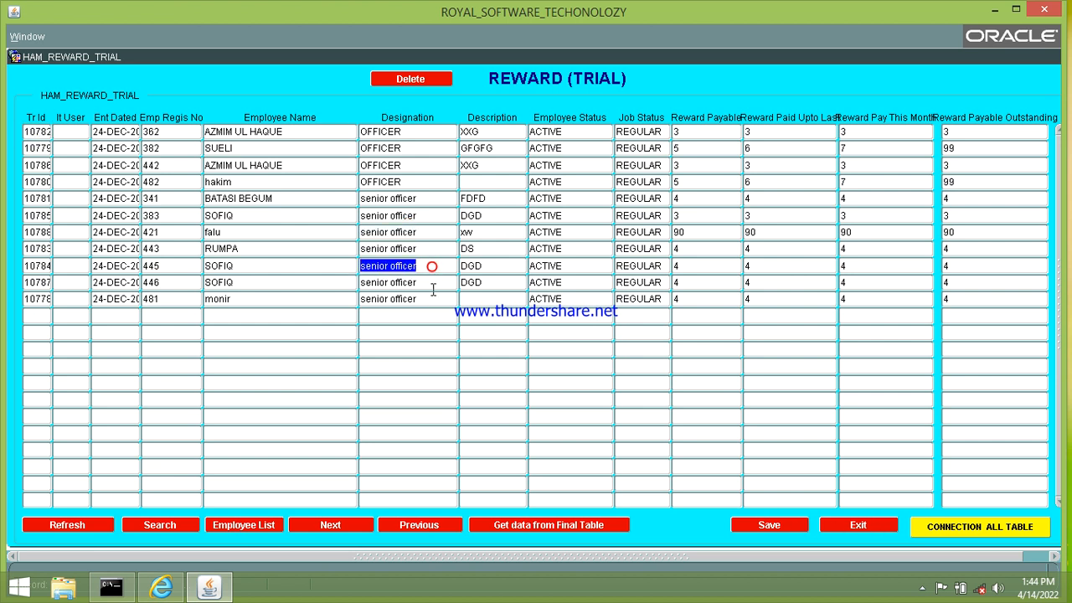
click(863, 525)
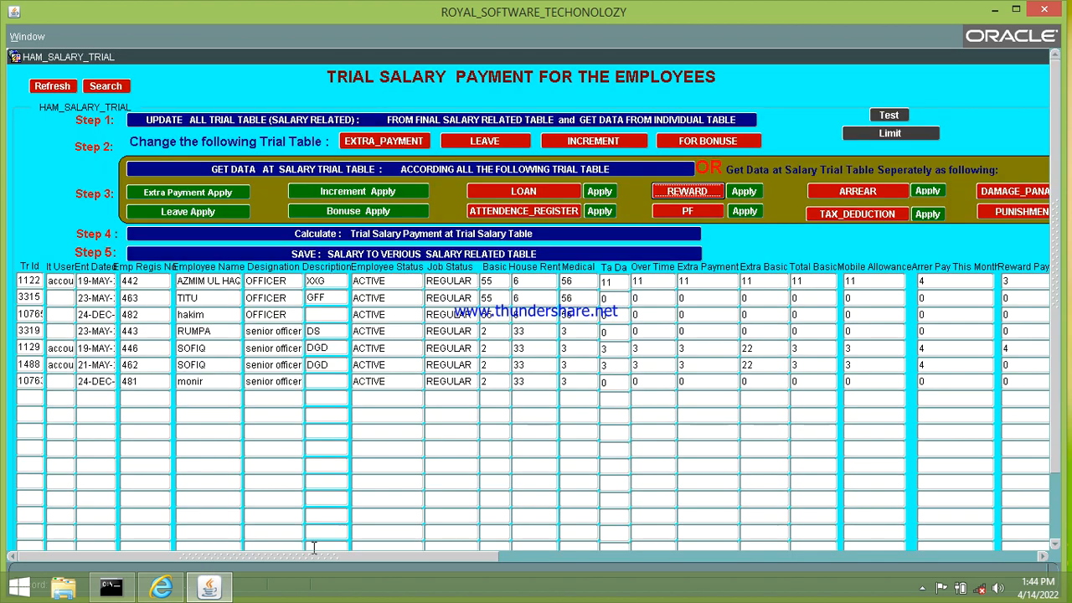
drag(213, 558, 67, 524)
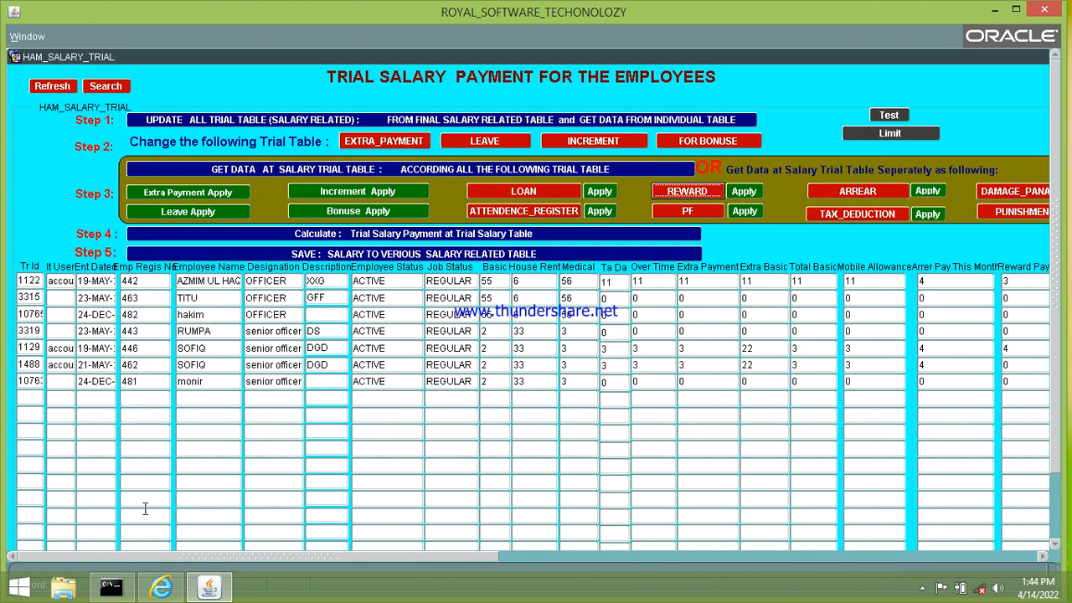